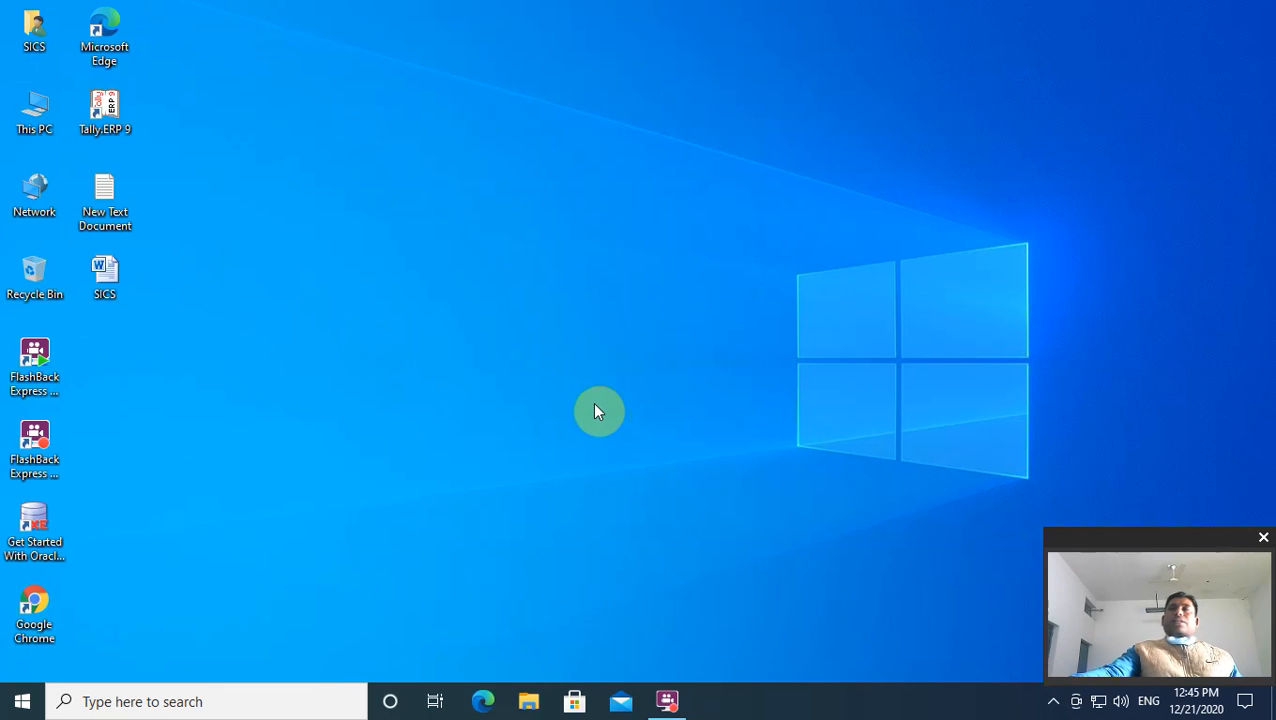
Step: Open the Office Automation Word file from This PC > Documents > Office automation in File Explorer
left_click_drag(1219, 555, 165, 541)
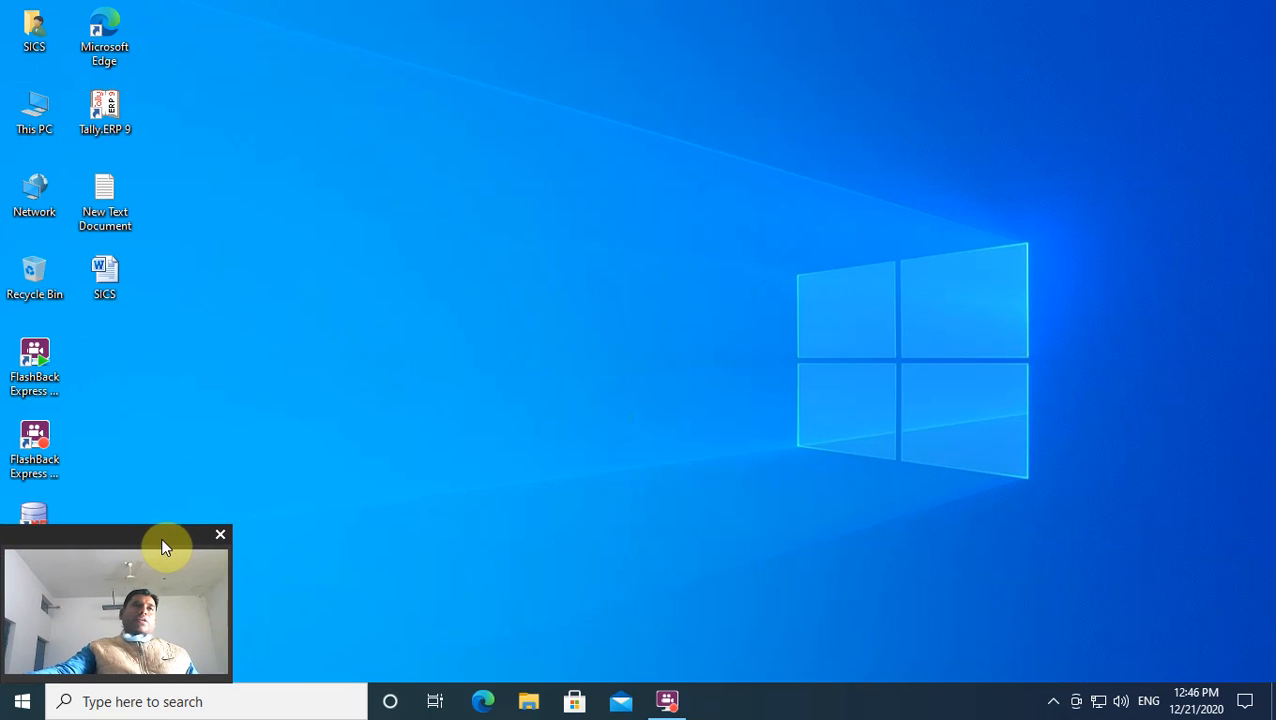
double_click(34, 110)
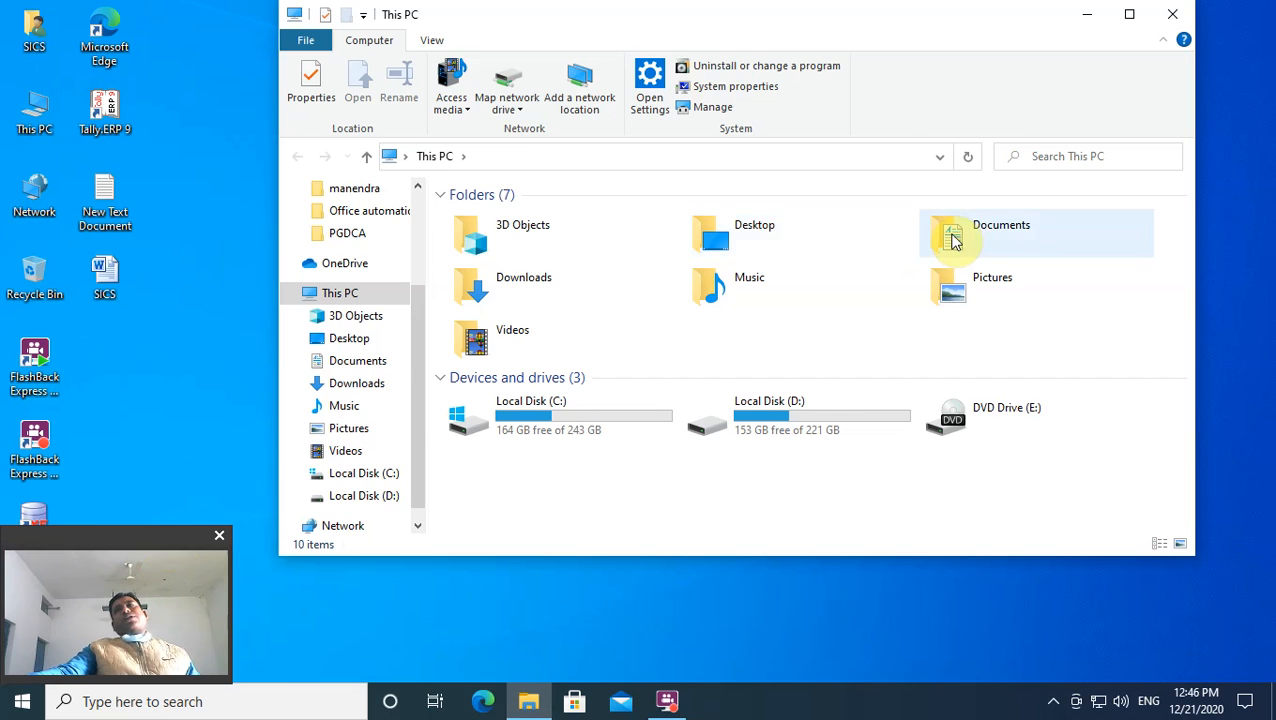
double_click(946, 236)
double_click(507, 236)
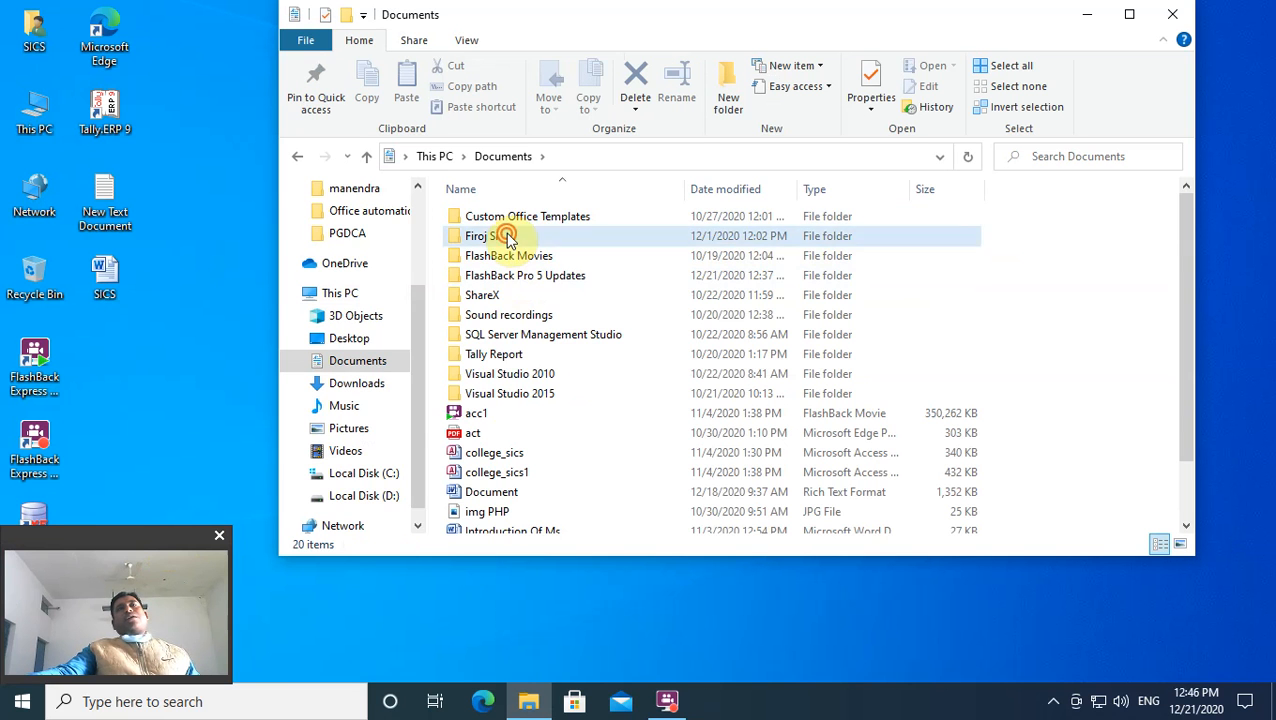
double_click(538, 262)
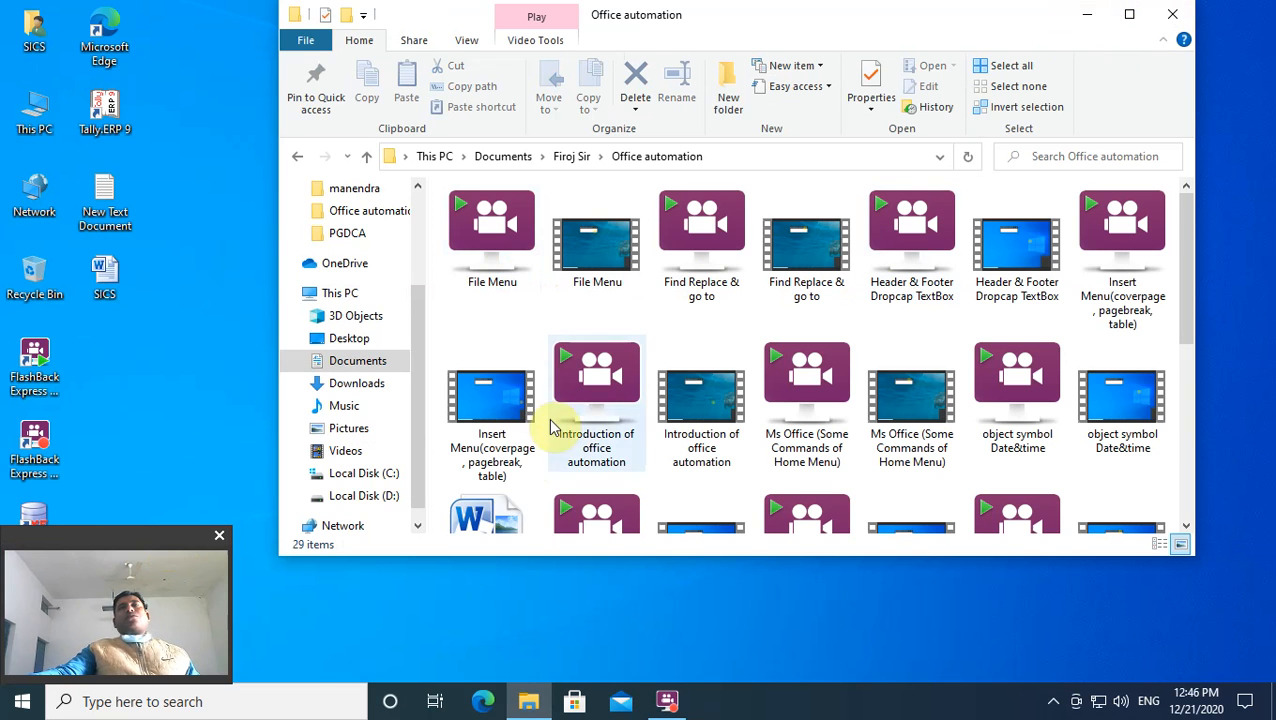
scroll(481, 520, "down", 2)
double_click(490, 318)
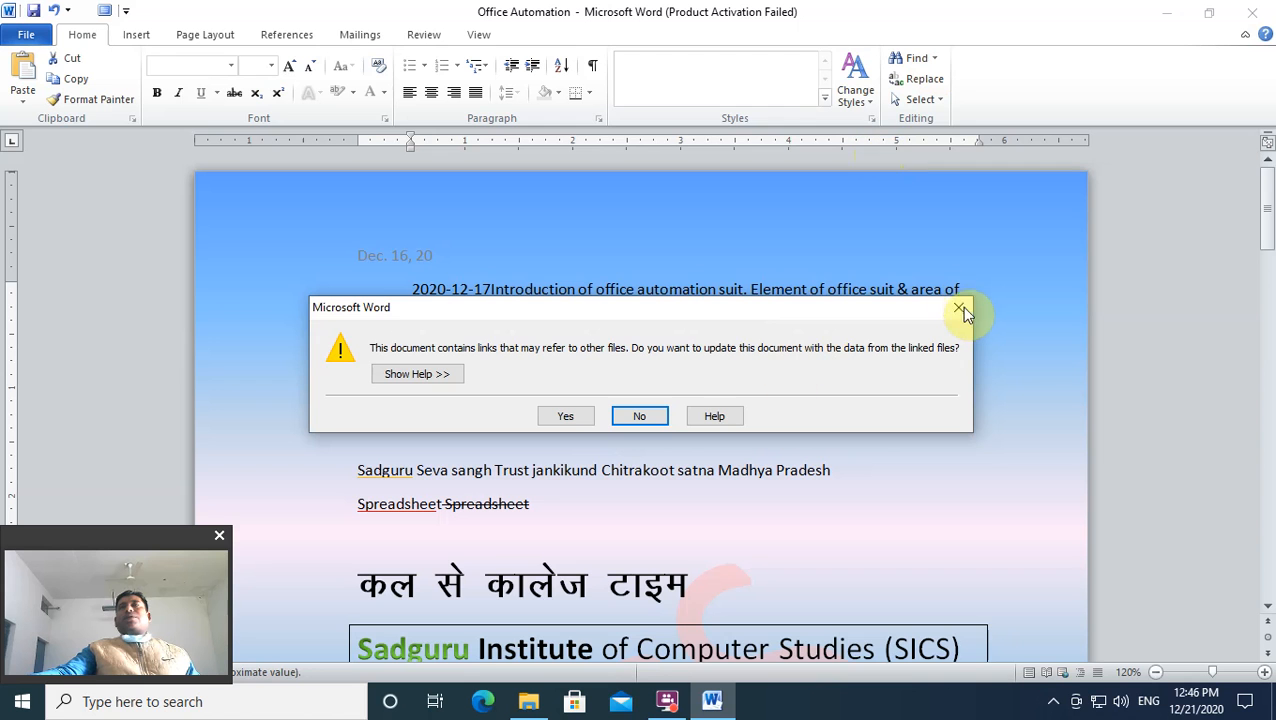
Step: Dismiss the update-links prompt and the Activation Wizard, and close the Explorer folder window
left_click(961, 310)
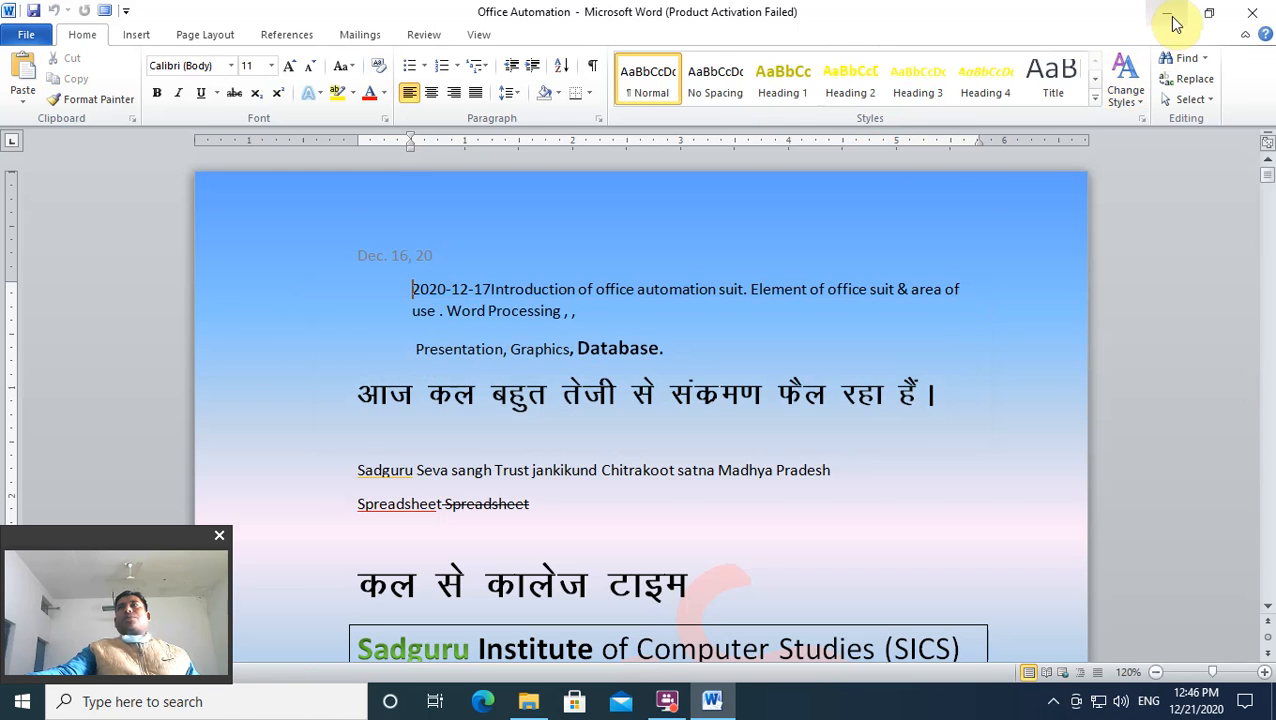
left_click(1165, 14)
left_click(1164, 15)
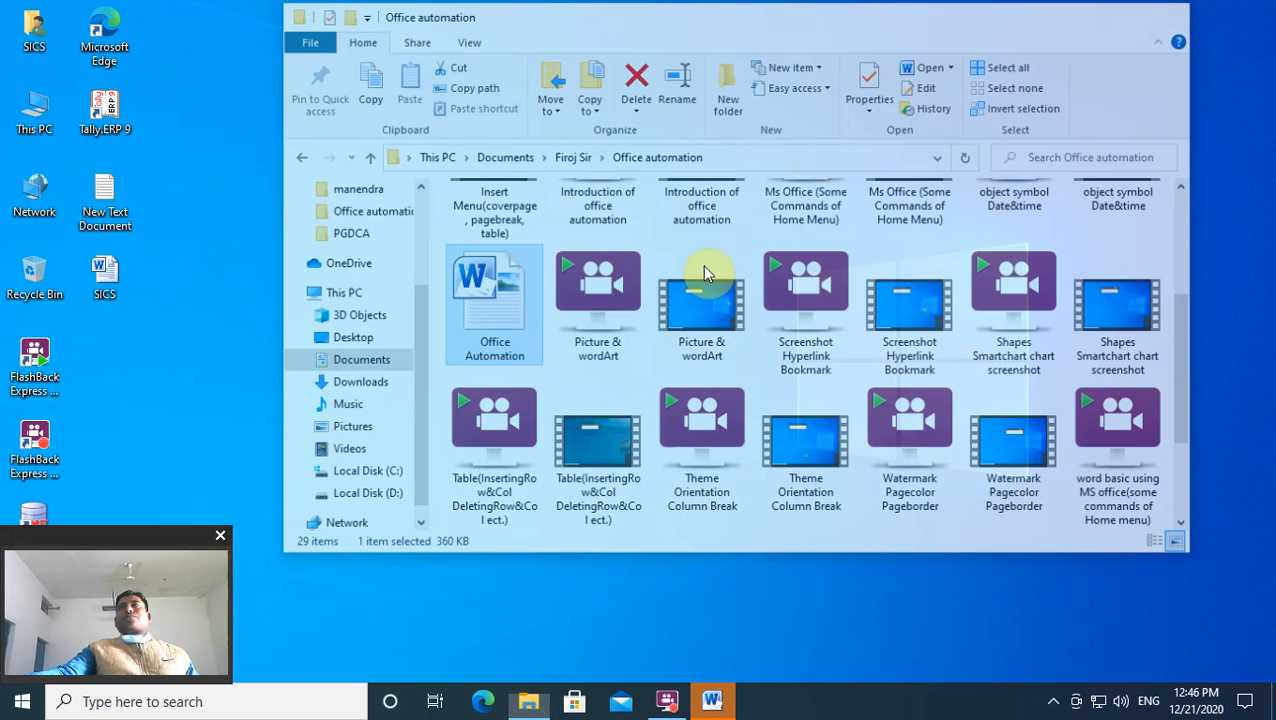
left_click(713, 701)
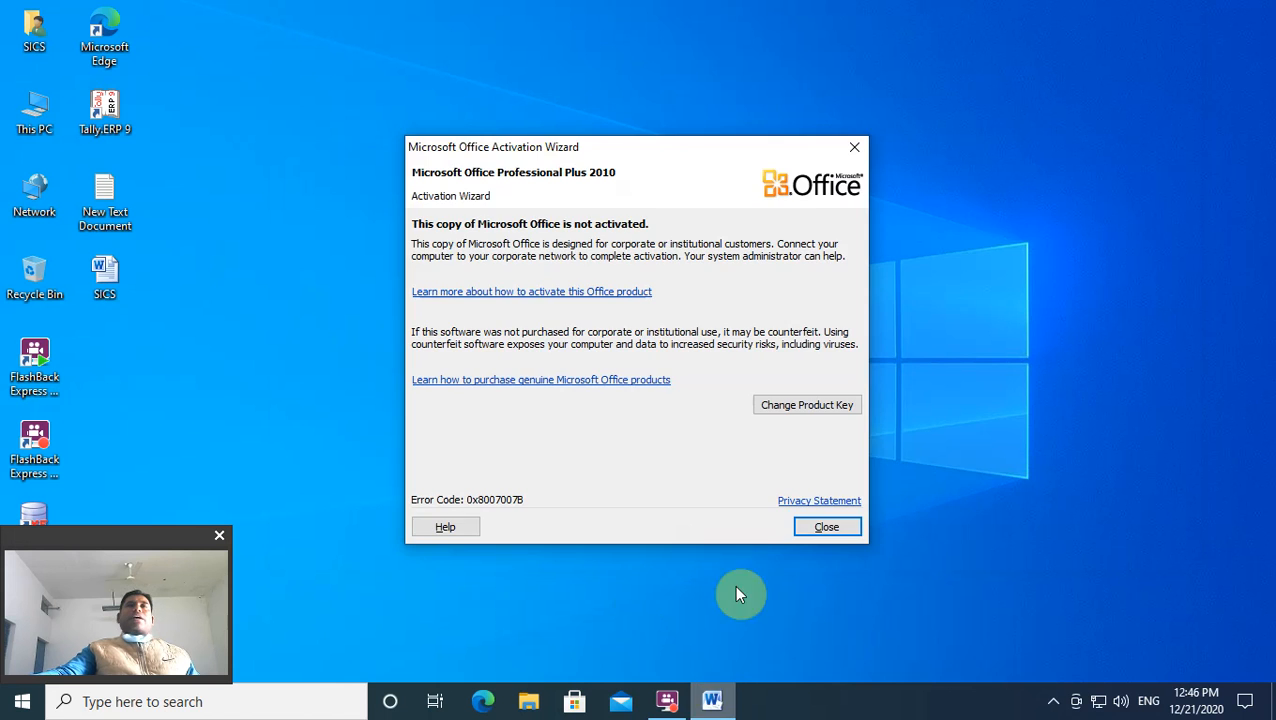
left_click(716, 709)
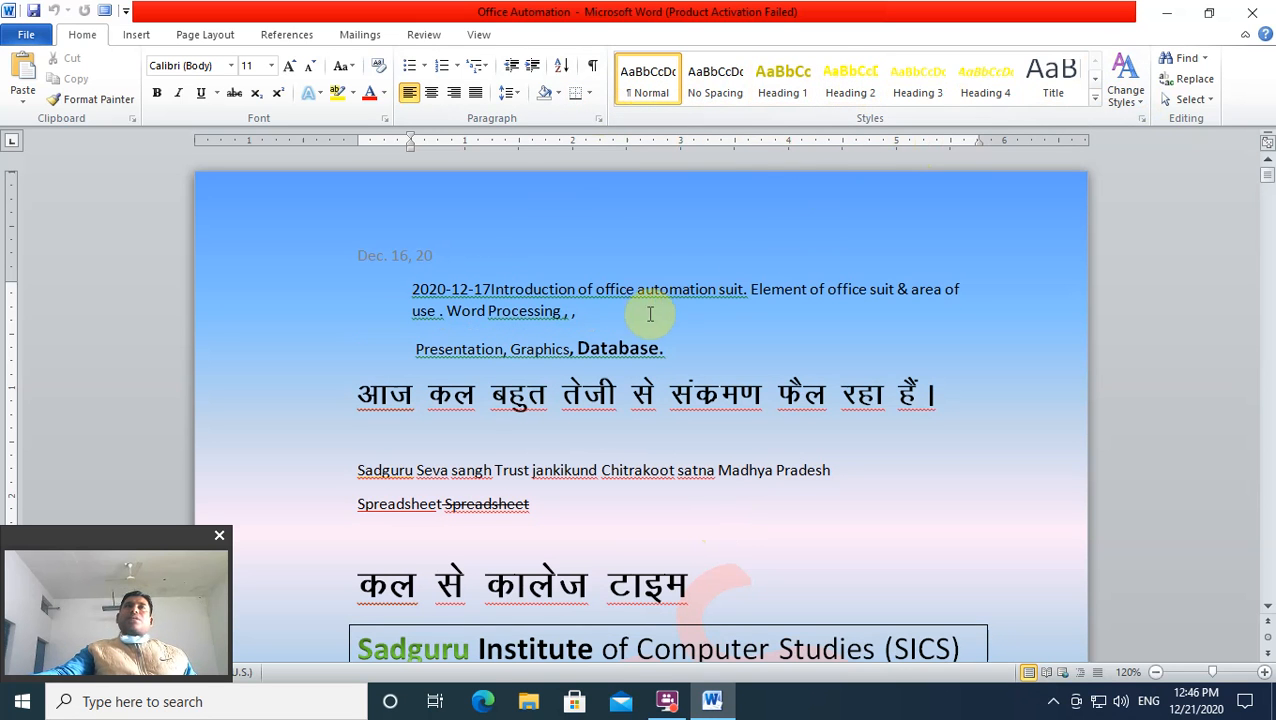
Step: Scroll to the document's last page and delete the stray 'WU' text
scroll(495, 312, "down", 12)
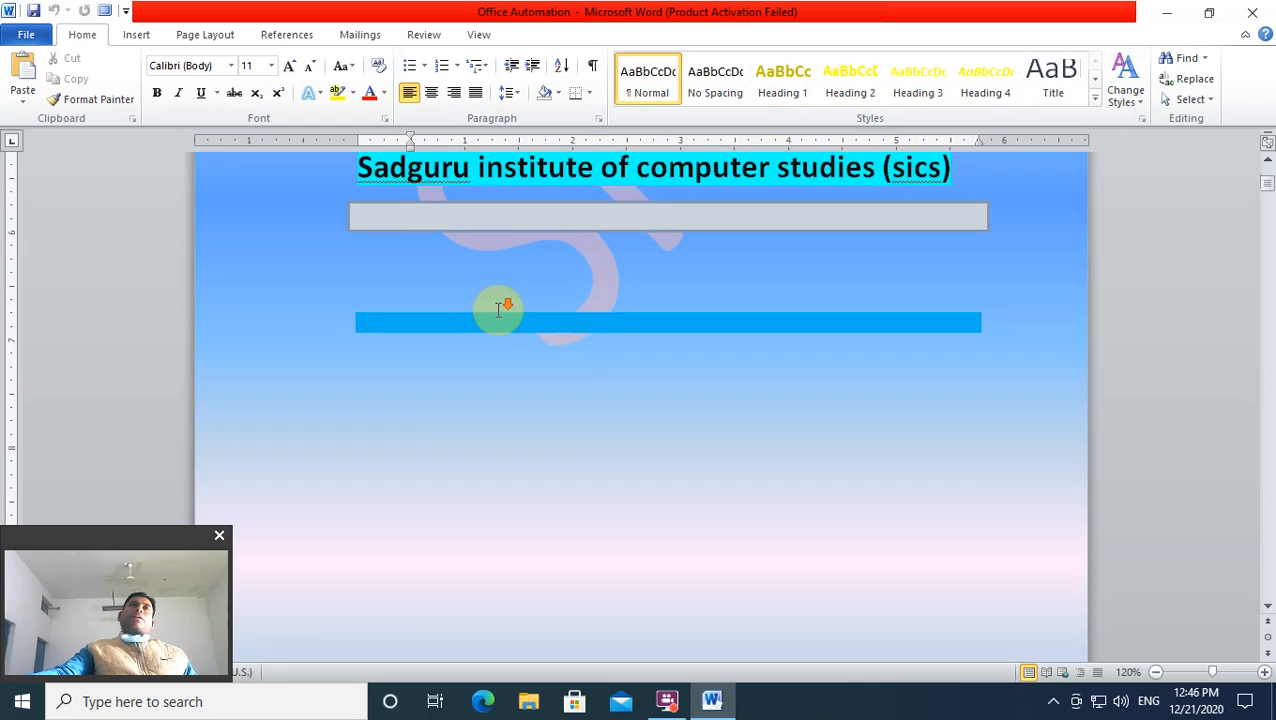
scroll(500, 308, "down", 15)
scroll(552, 290, "down", 15)
scroll(565, 285, "down", 15)
scroll(587, 285, "down", 15)
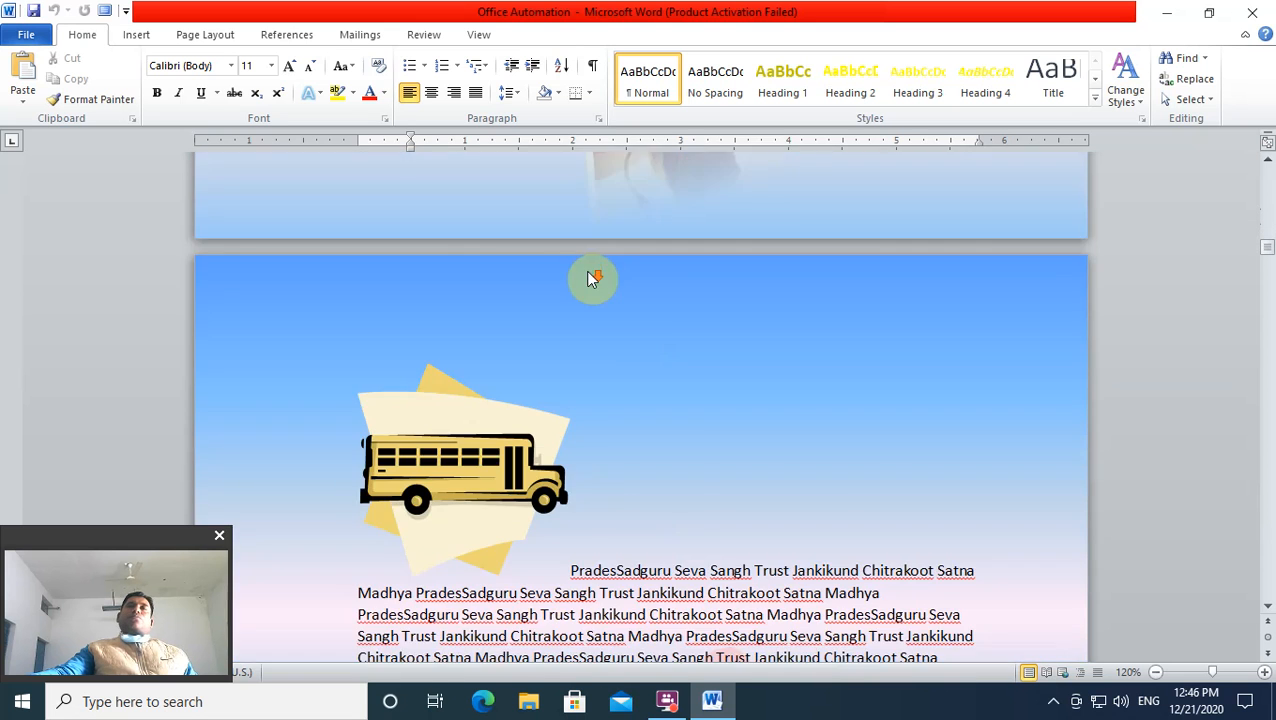
scroll(593, 279, "down", 15)
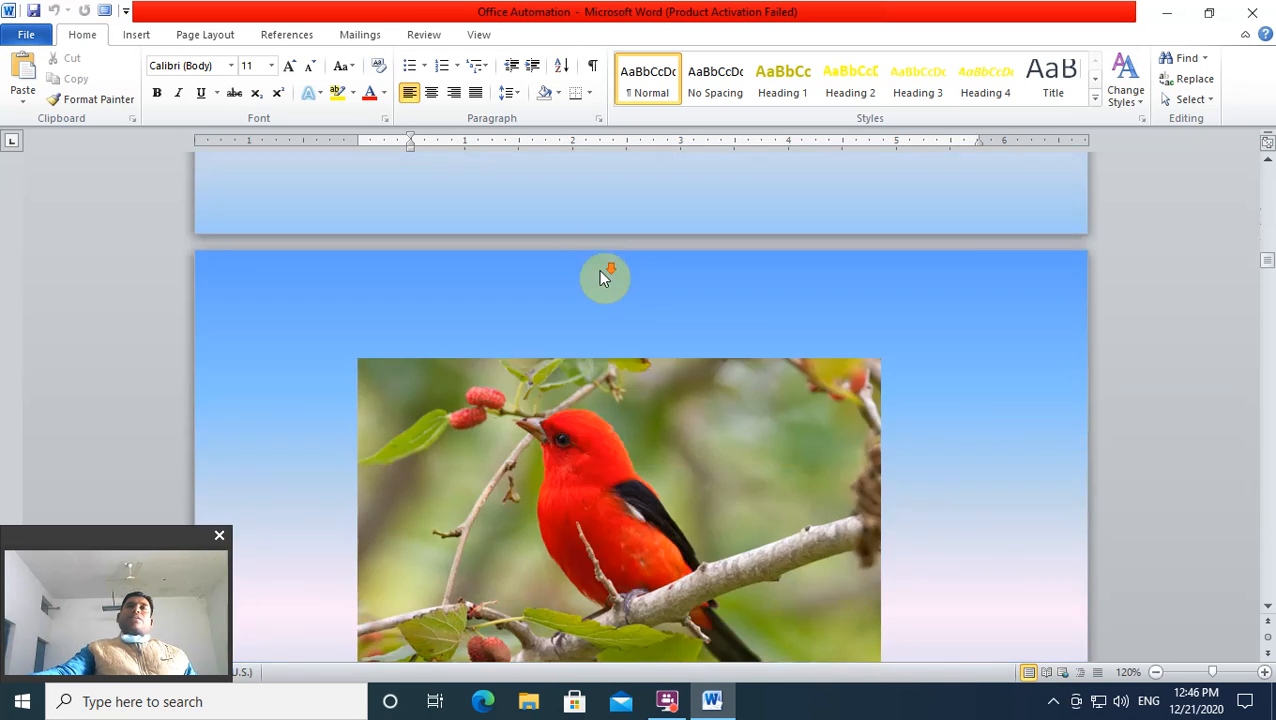
scroll(603, 268, "down", 12)
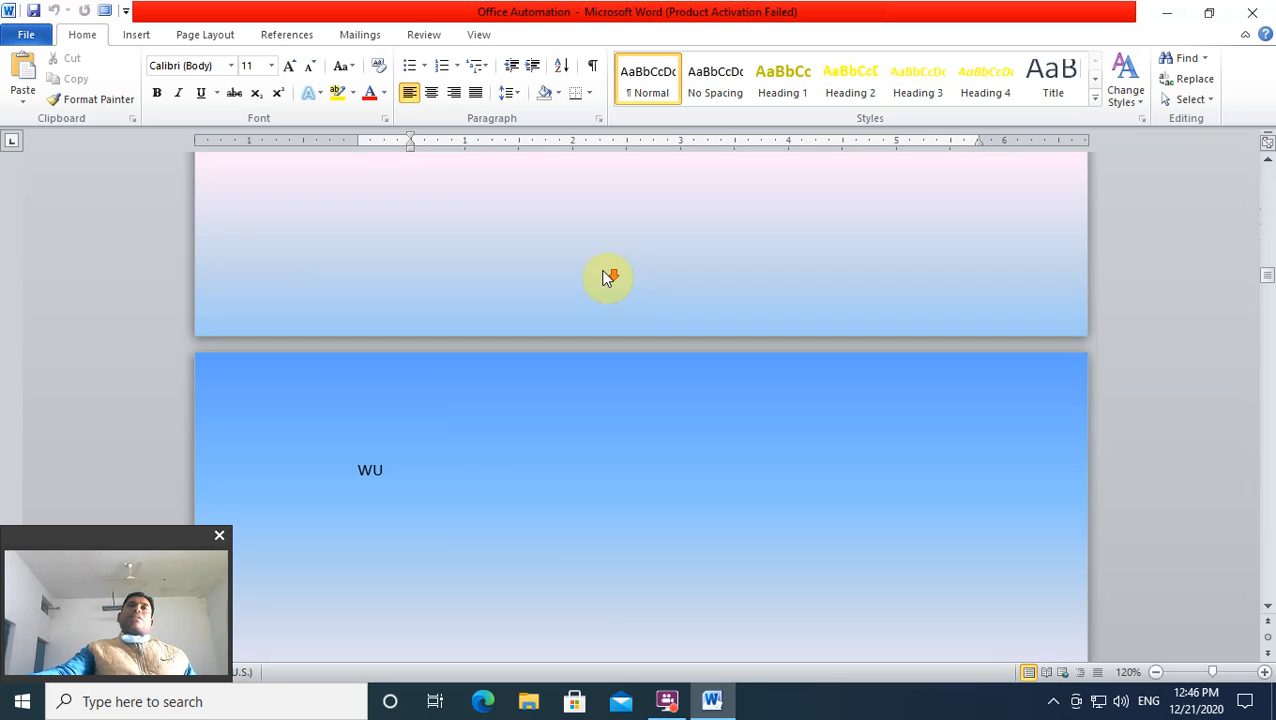
left_click(433, 484)
left_click_drag(433, 484, 329, 488)
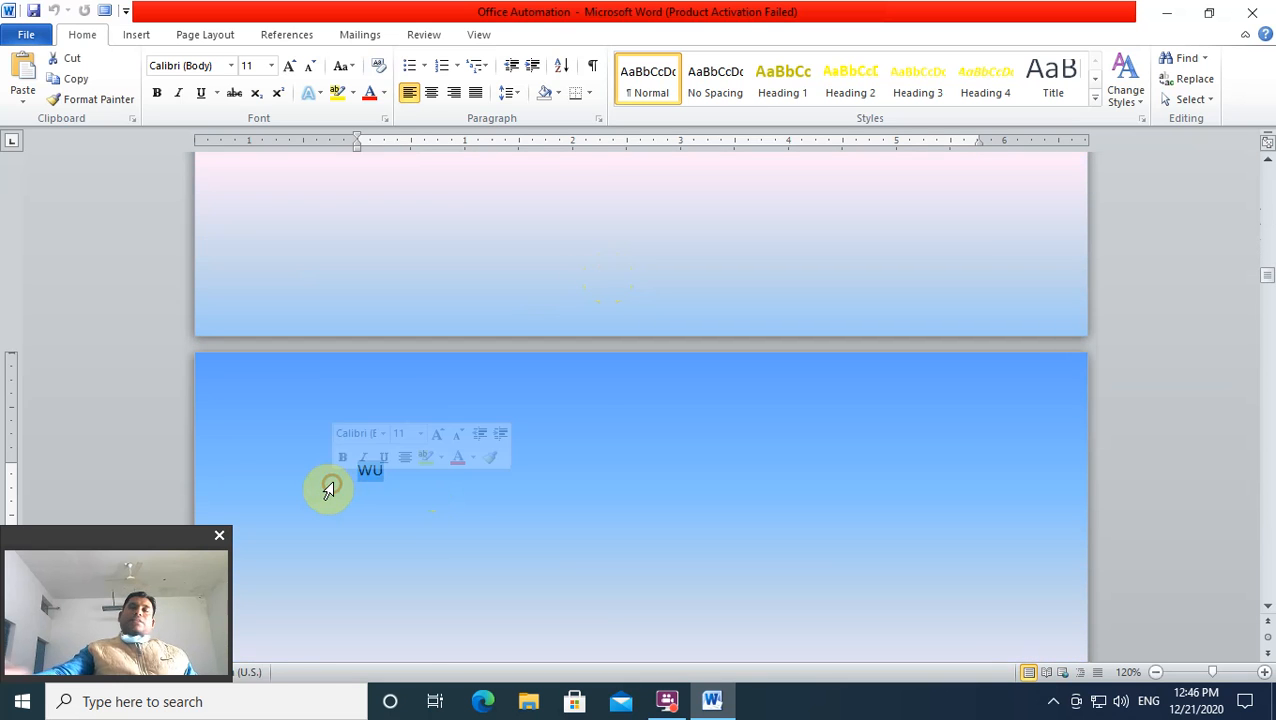
key("Delete")
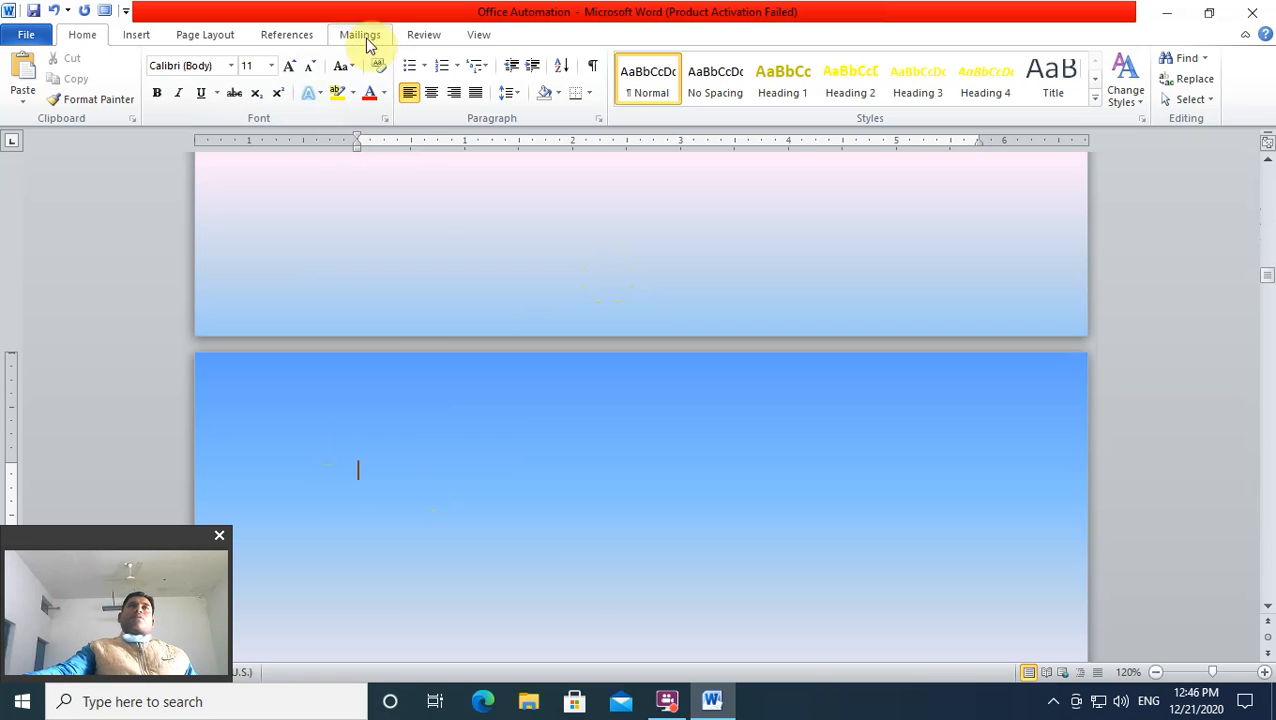
Step: Set the Page Layout page colour to No Color, removing the gradient
left_click(200, 40)
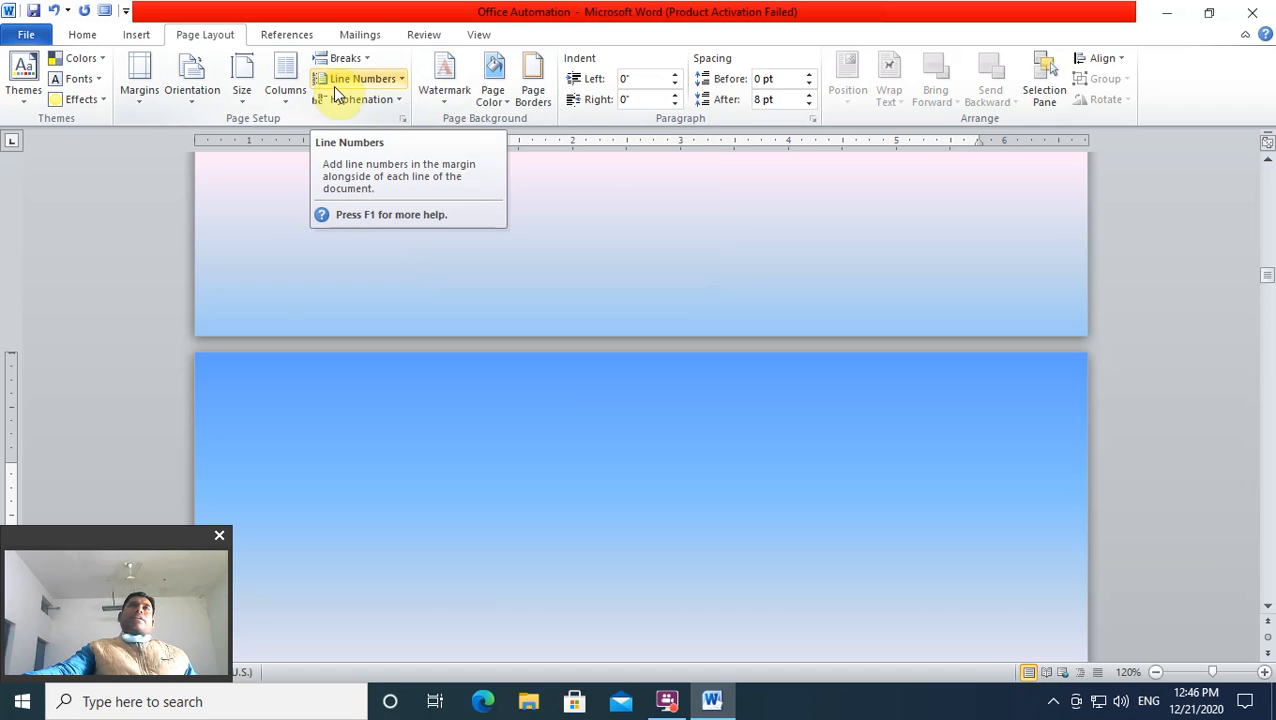
left_click(492, 95)
left_click(520, 260)
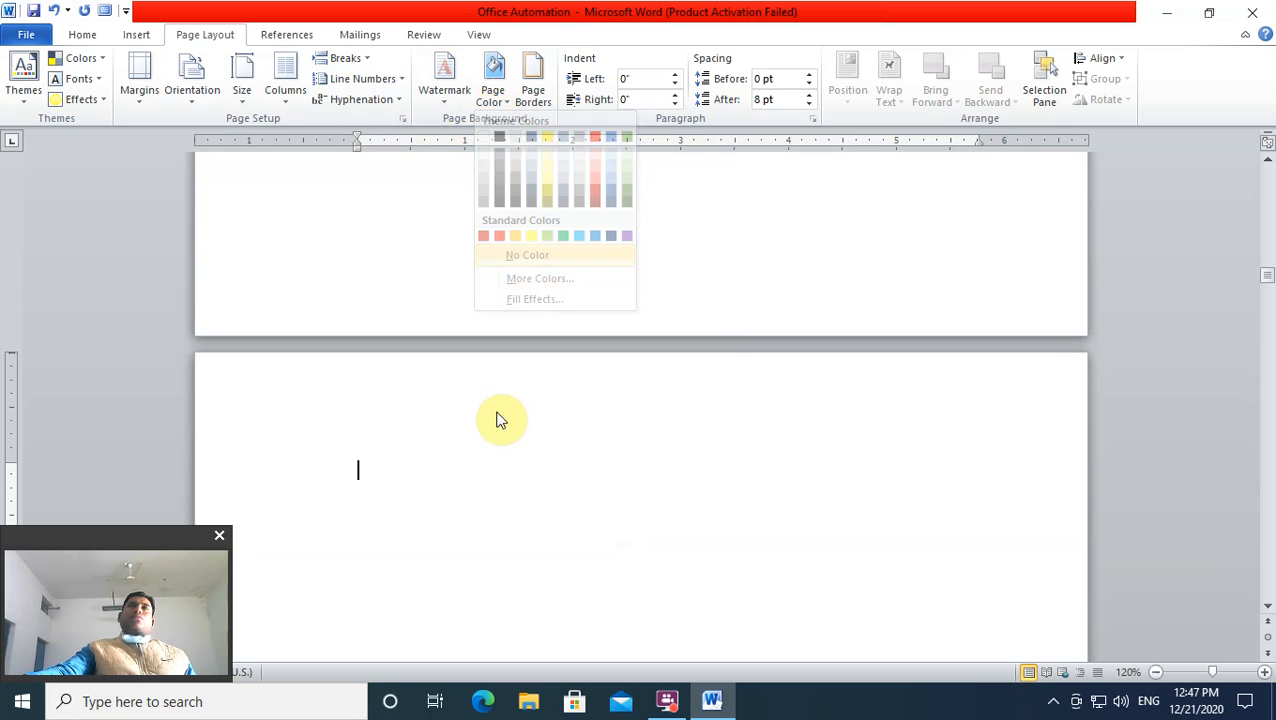
Step: Remove the red watermark from the pages
scroll(460, 462, "down", 1)
scroll(459, 463, "down", 2)
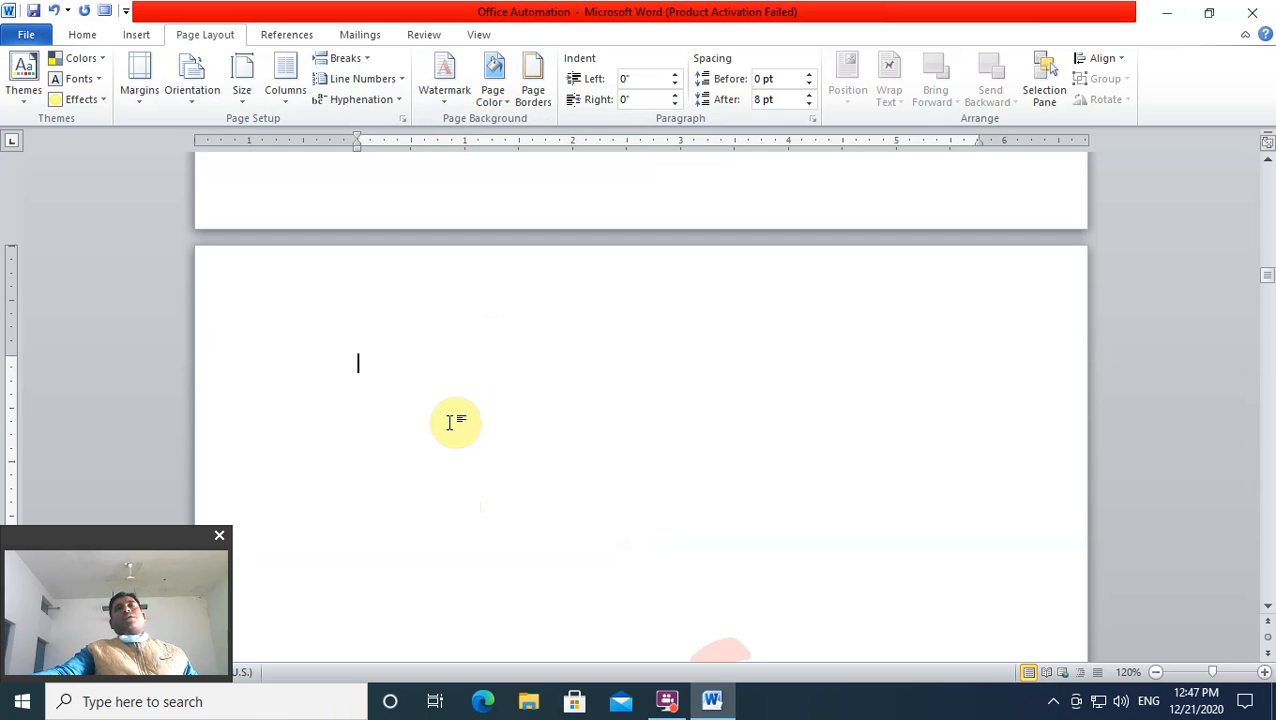
scroll(470, 407, "up", 1)
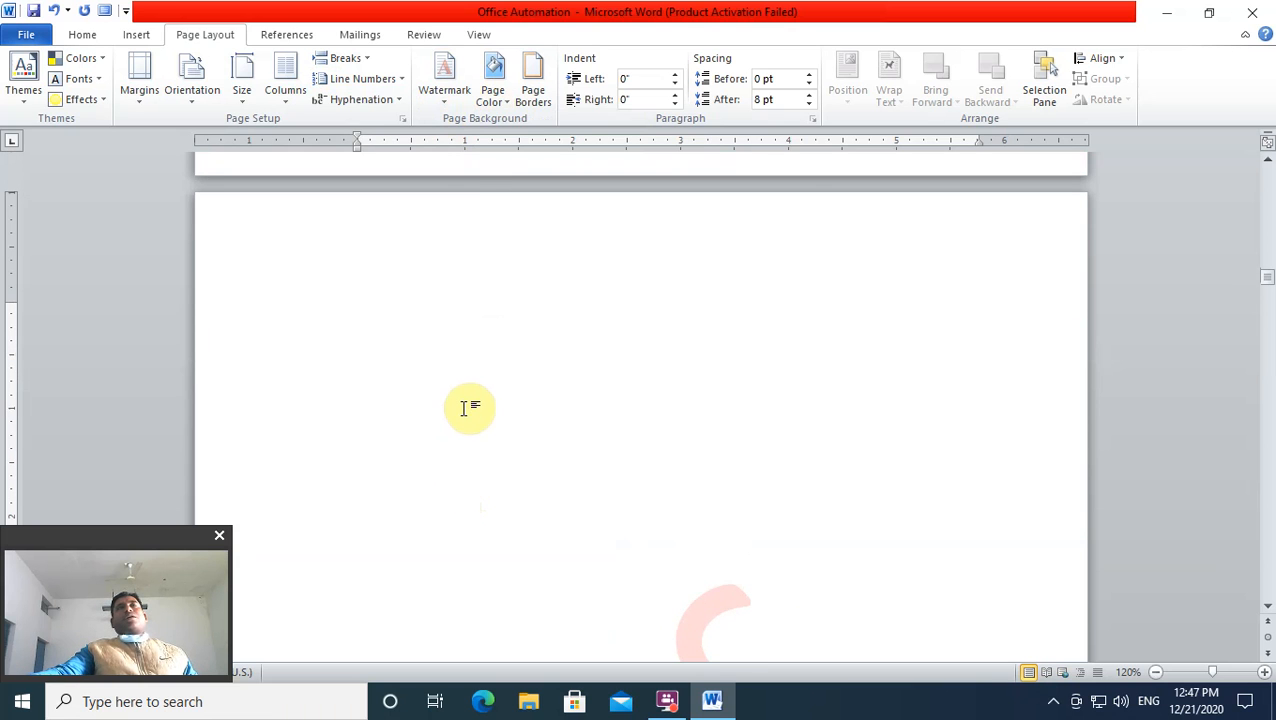
left_click(452, 106)
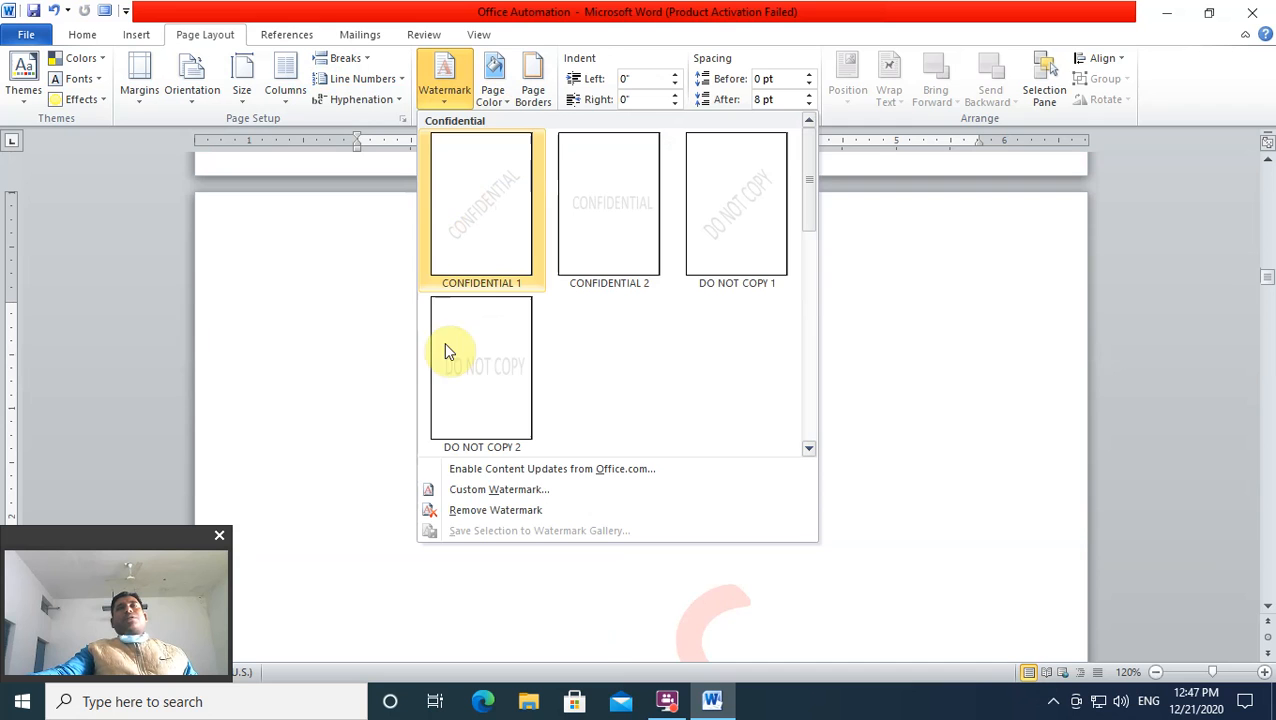
left_click(463, 511)
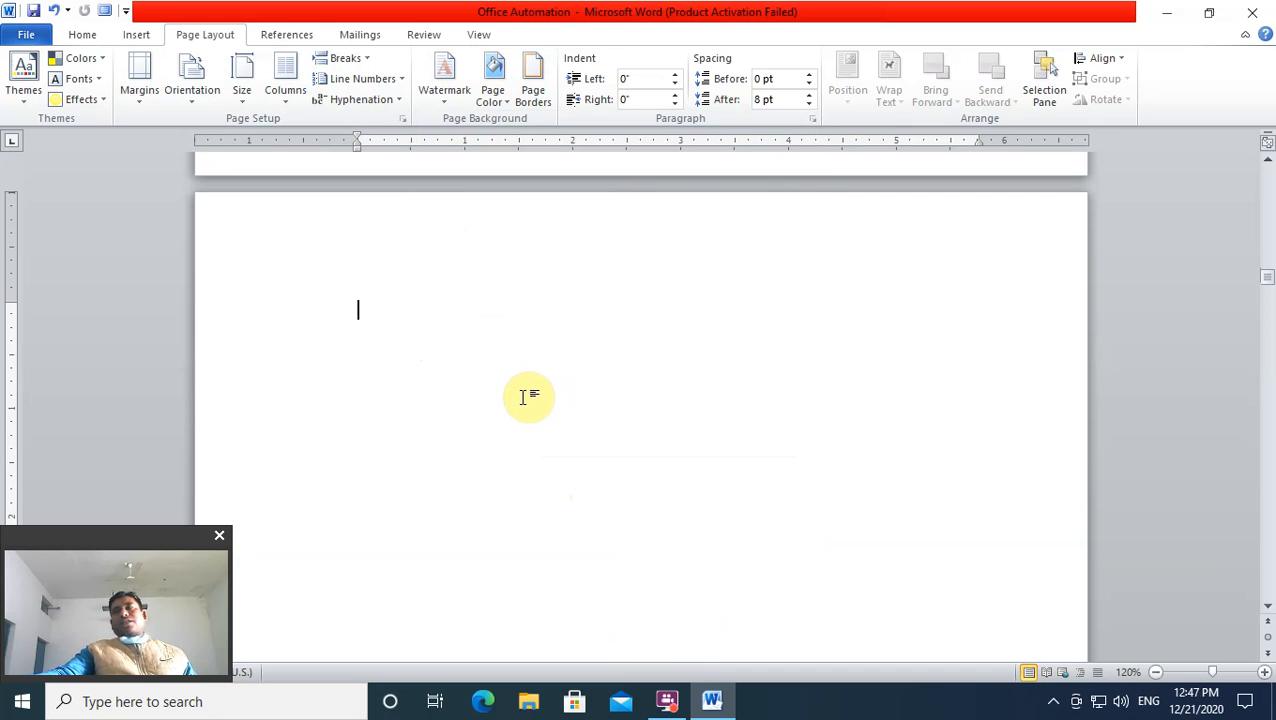
Step: Launch the Step by Step Mail Merge Wizard from Mailings > Start Mail Merge, with Letters as the document type
left_click(355, 36)
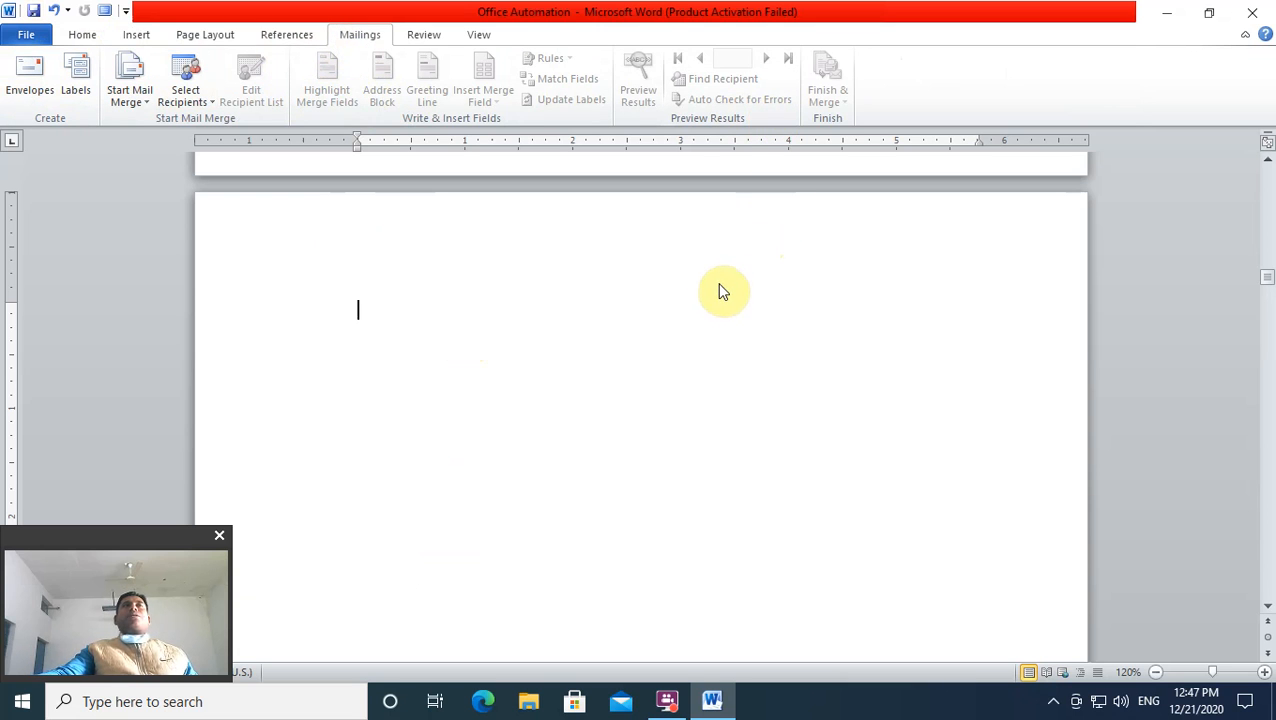
left_click(148, 104)
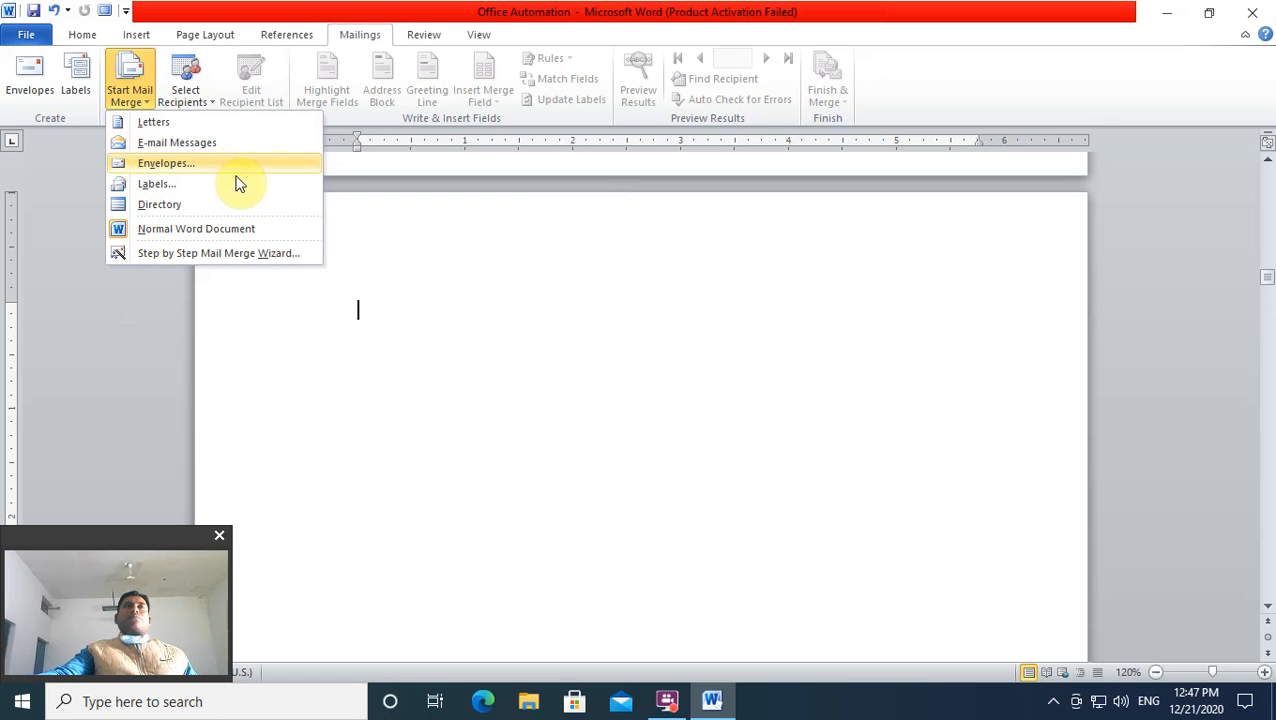
left_click(282, 256)
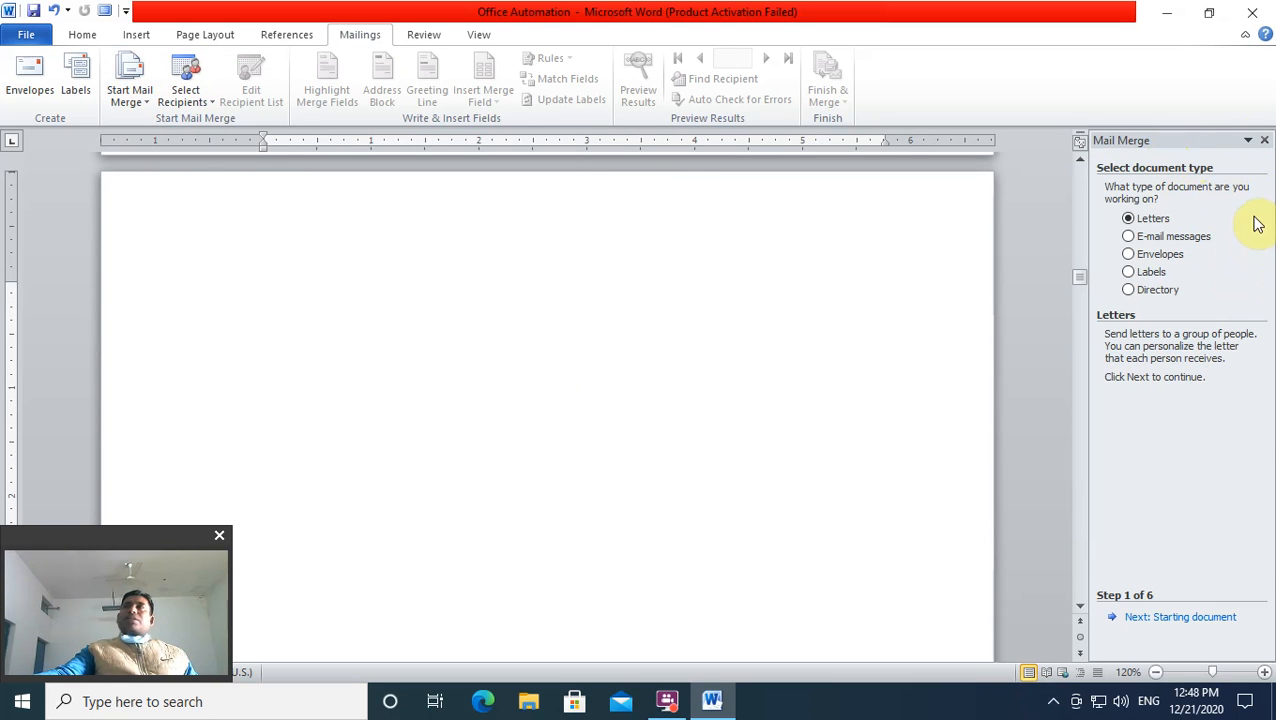
Step: Advance the wizard to Step 3, choose Type a new list, and start creating the New Address List
left_click(1185, 620)
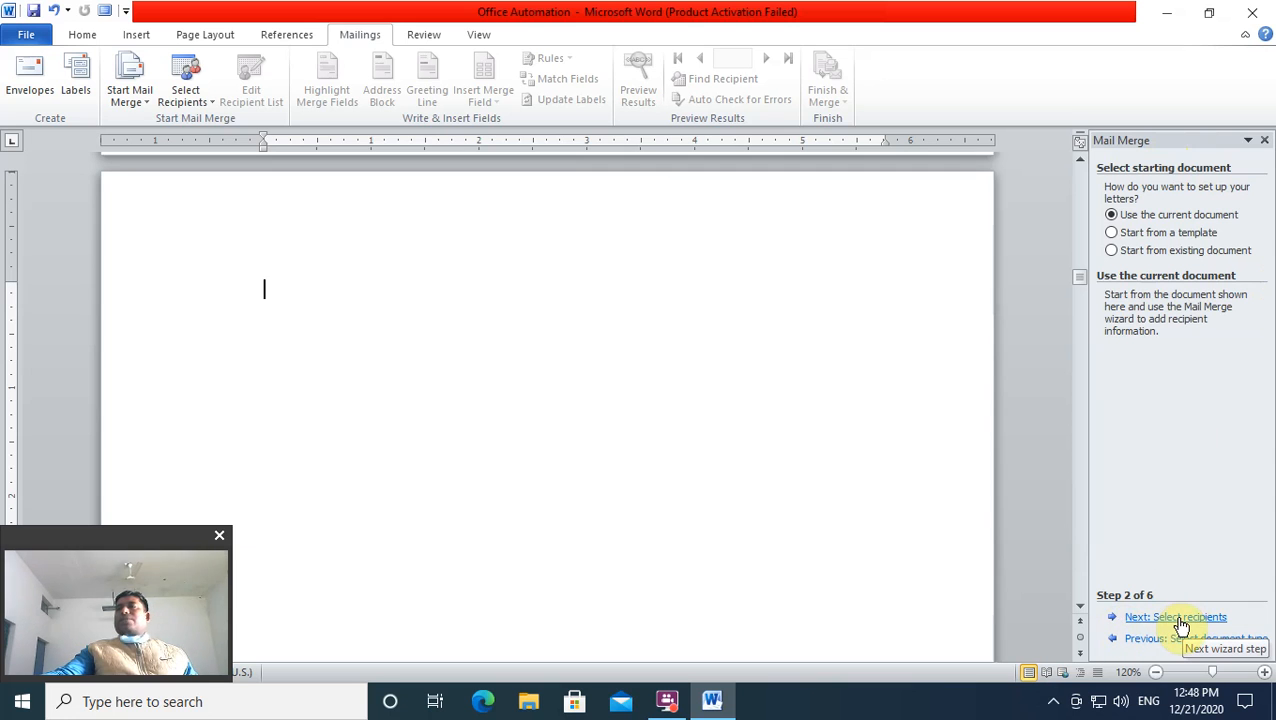
left_click(1181, 620)
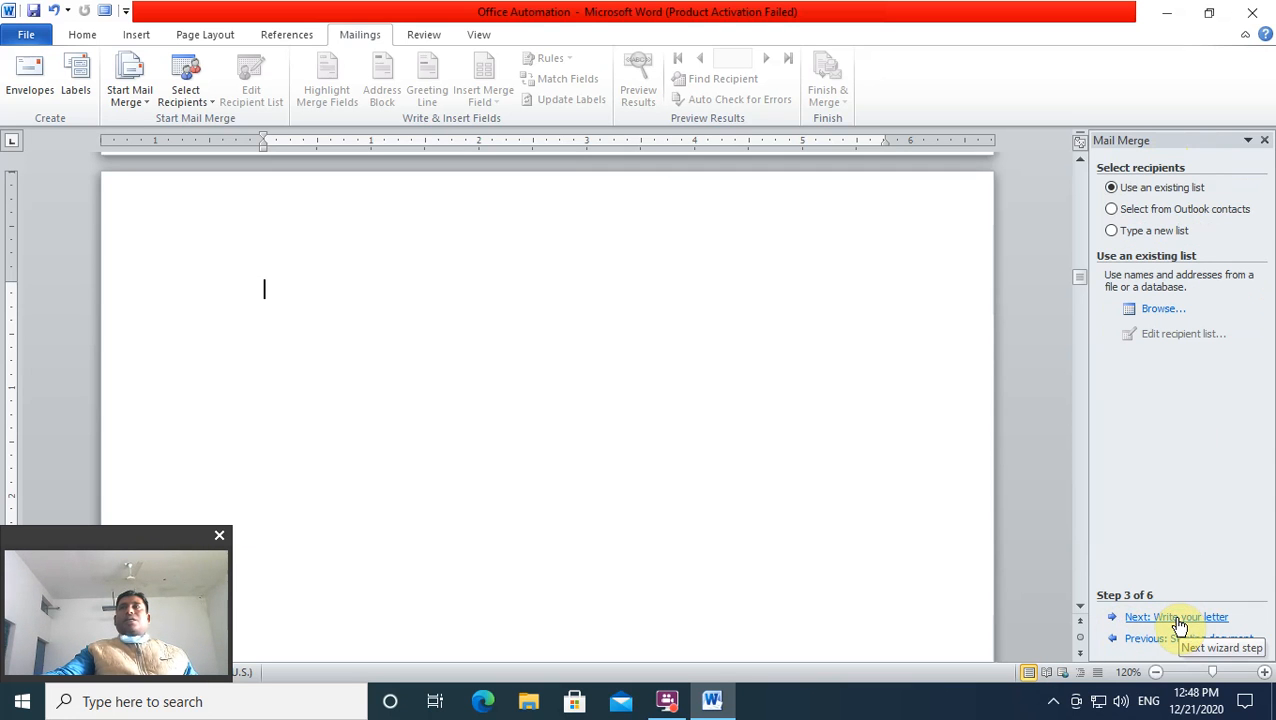
left_click(1112, 232)
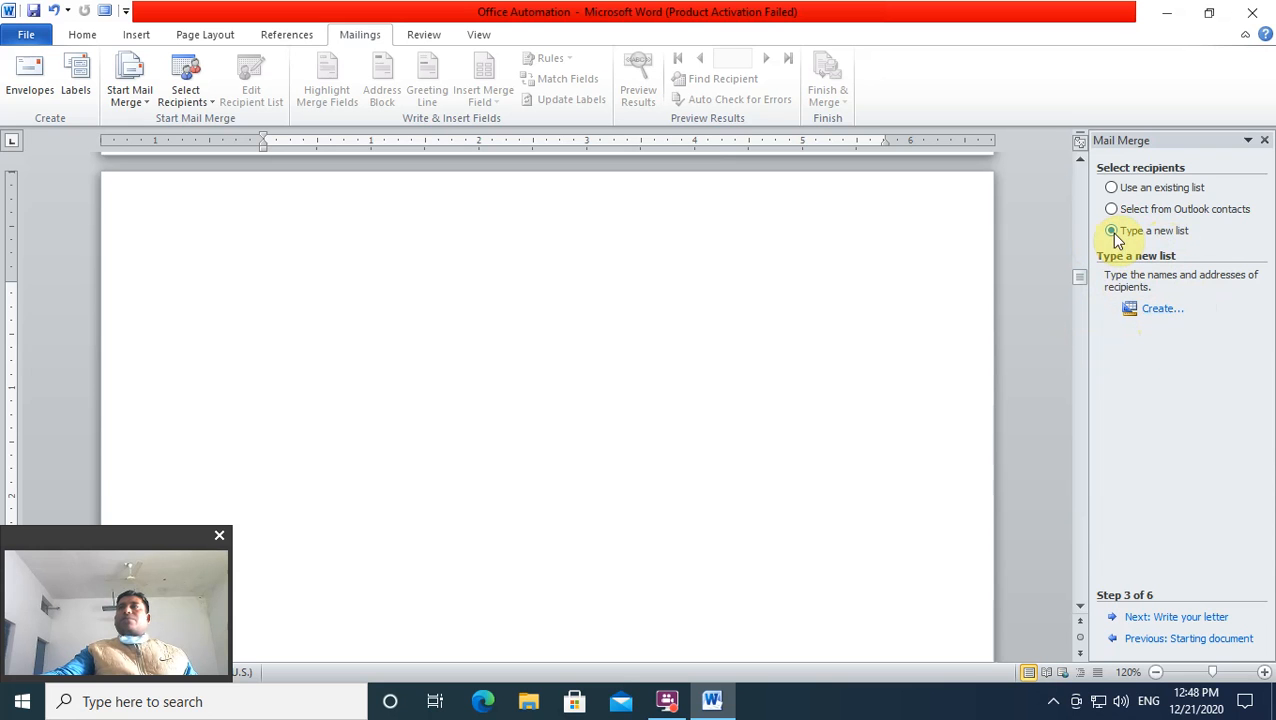
left_click(1112, 188)
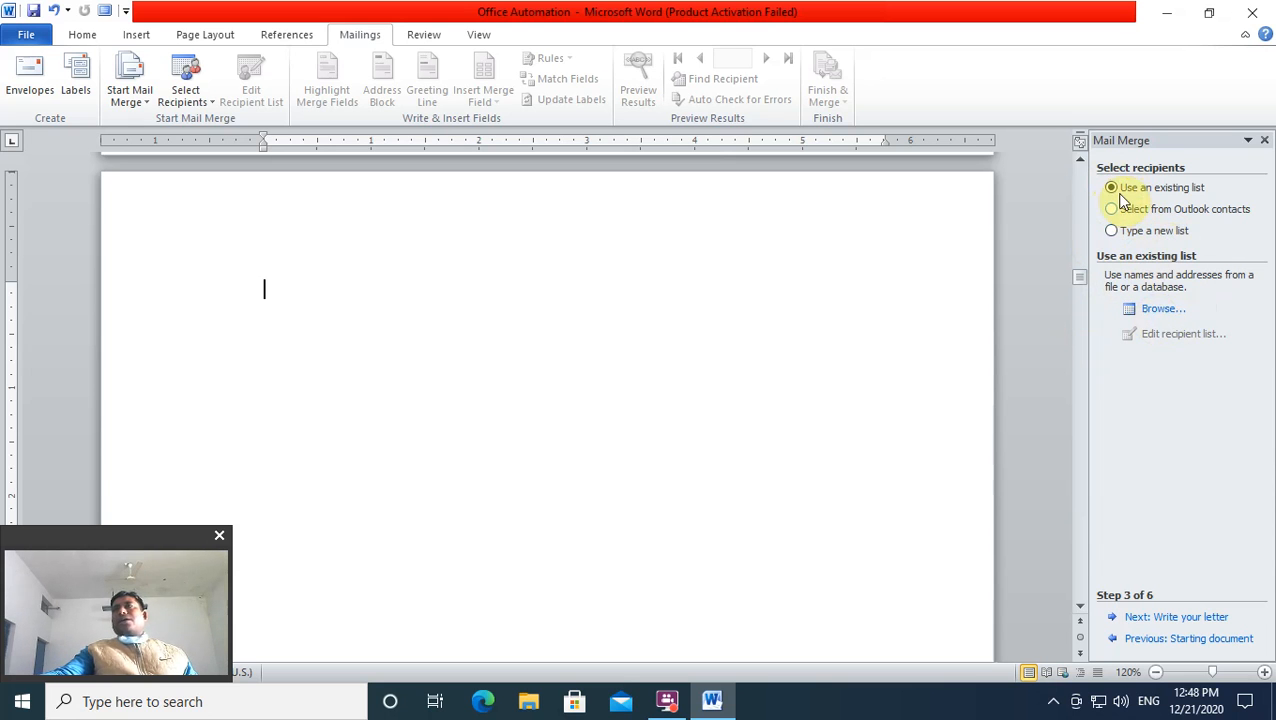
left_click(1112, 233)
left_click(1150, 312)
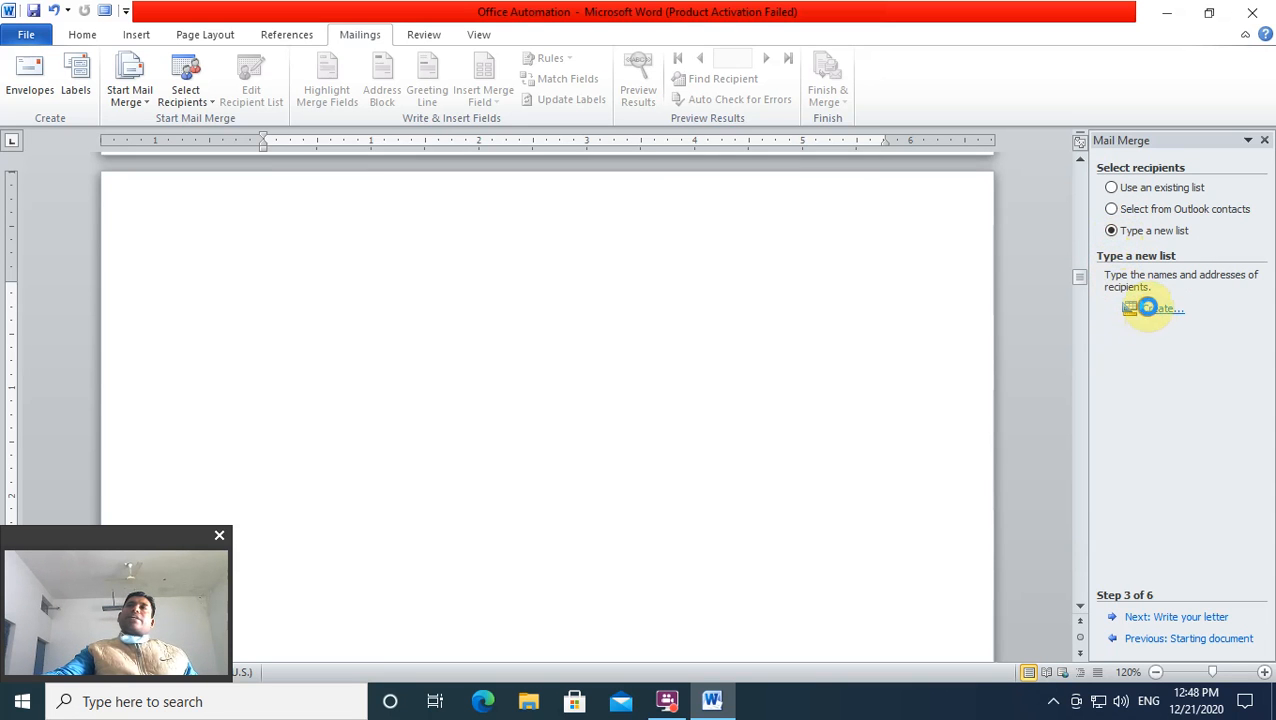
Step: Reposition the New Address List dialog and bring up Customize Columns
left_click_drag(630, 180, 696, 187)
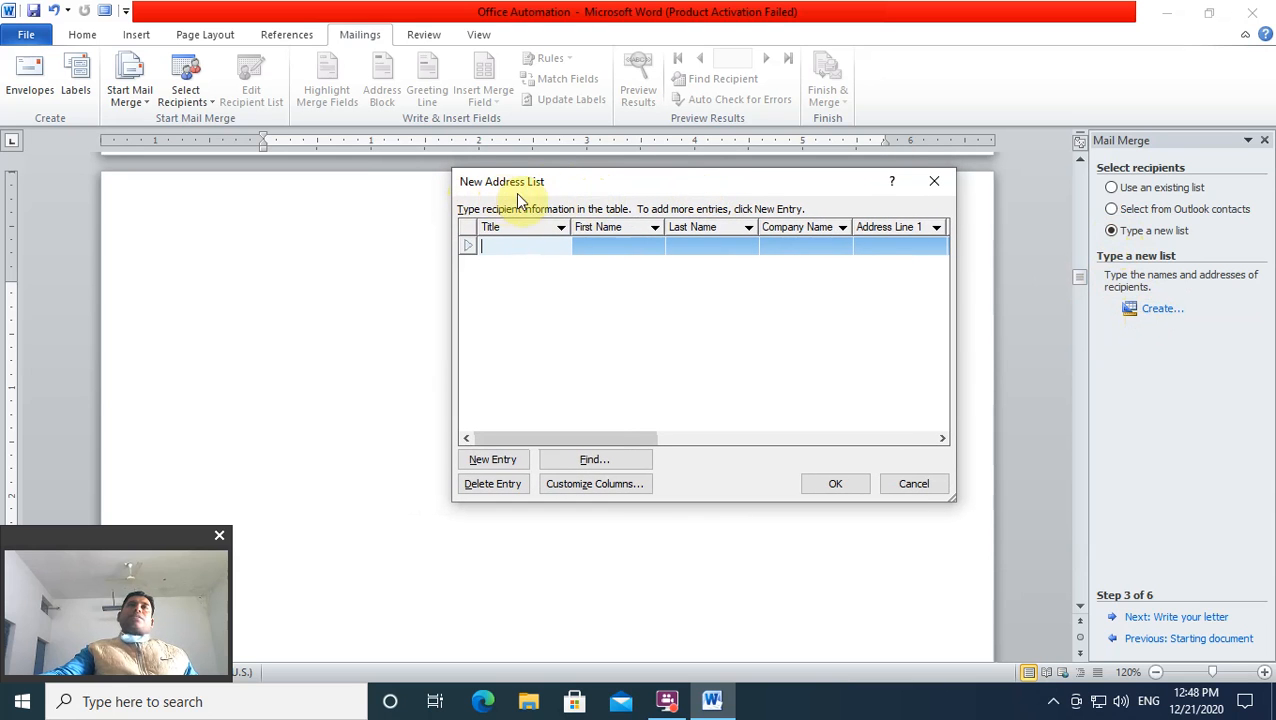
left_click_drag(720, 180, 648, 214)
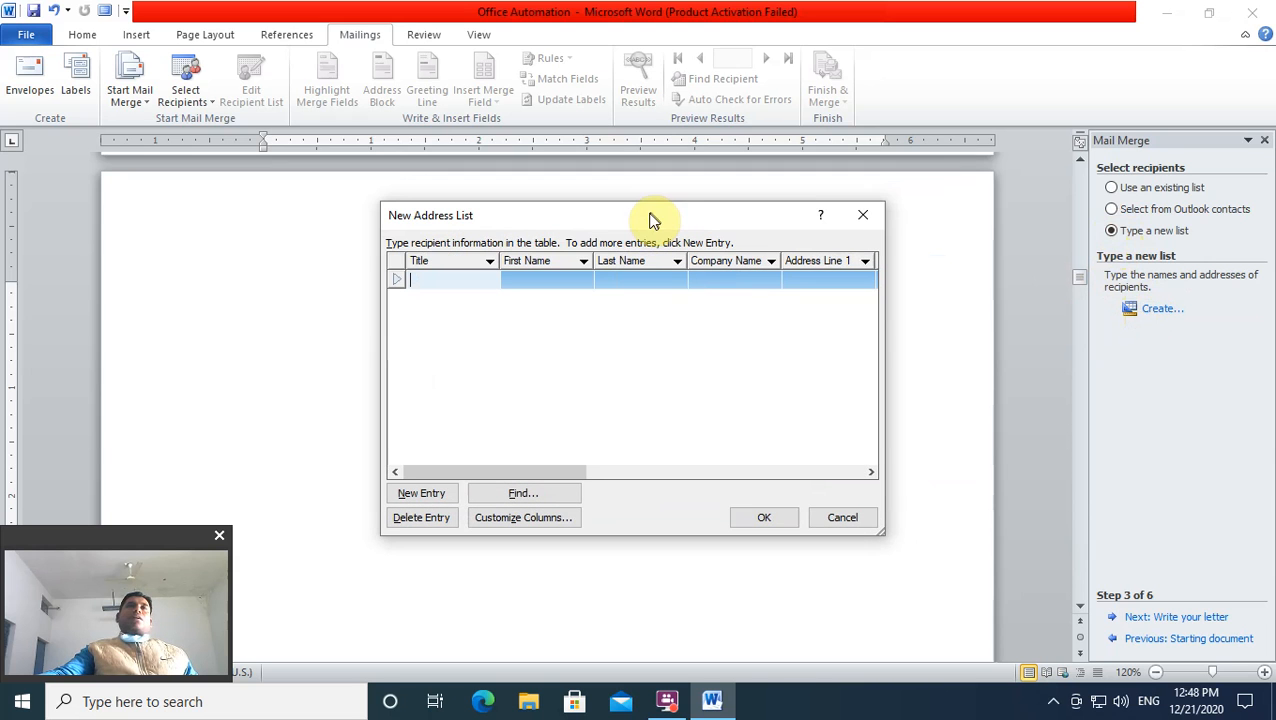
left_click_drag(623, 224, 678, 212)
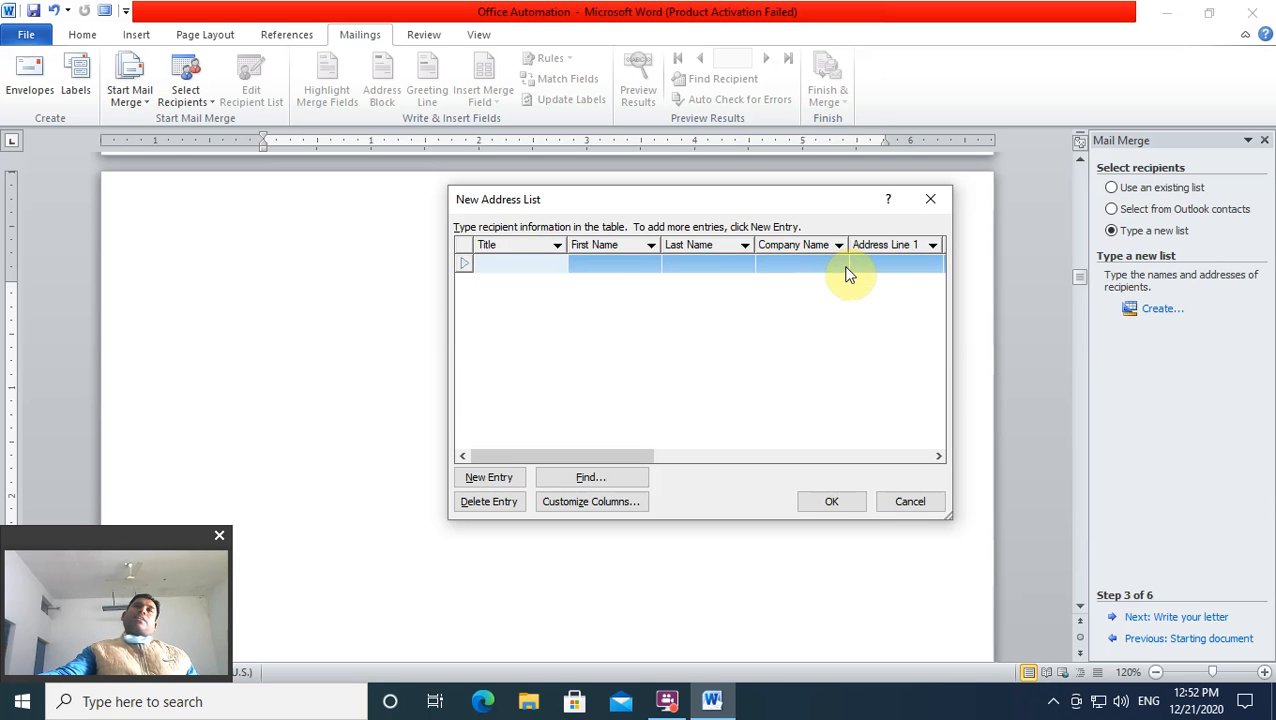
left_click(577, 506)
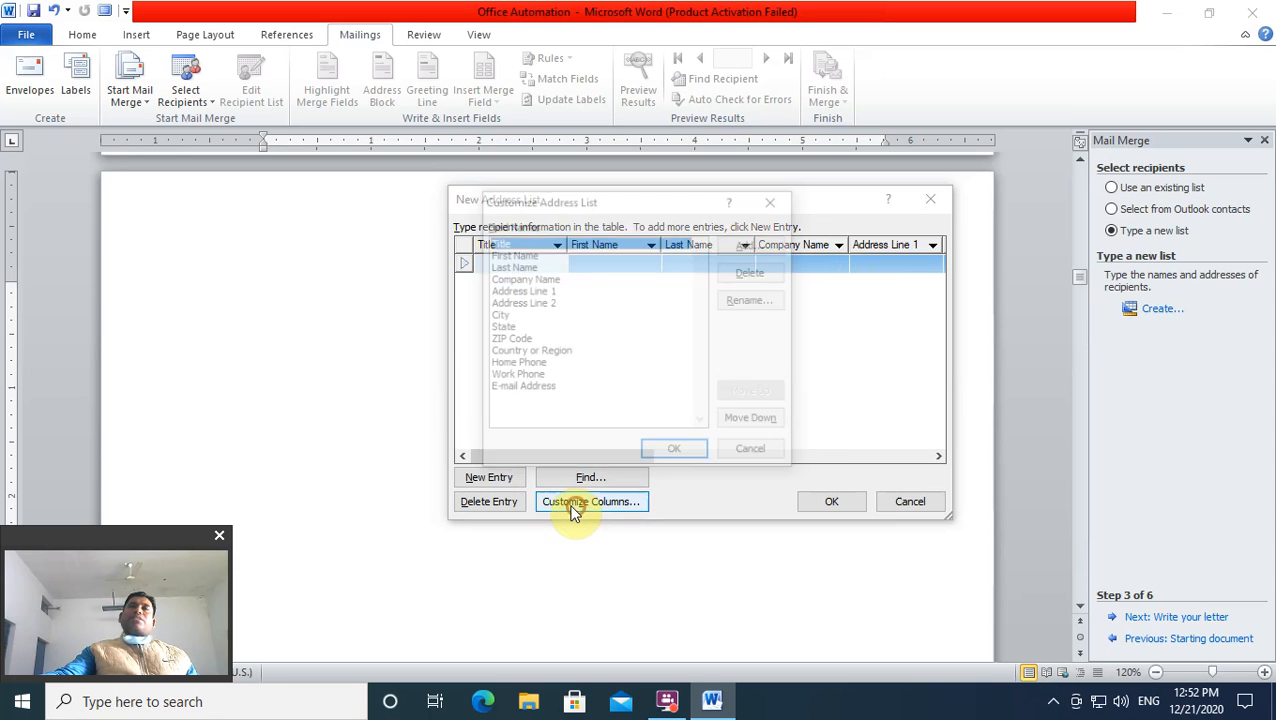
Step: Delete the Title, First Name, Last Name, Company Name, Address Line 1, Address Line 2 and City fields
left_click_drag(657, 205, 770, 154)
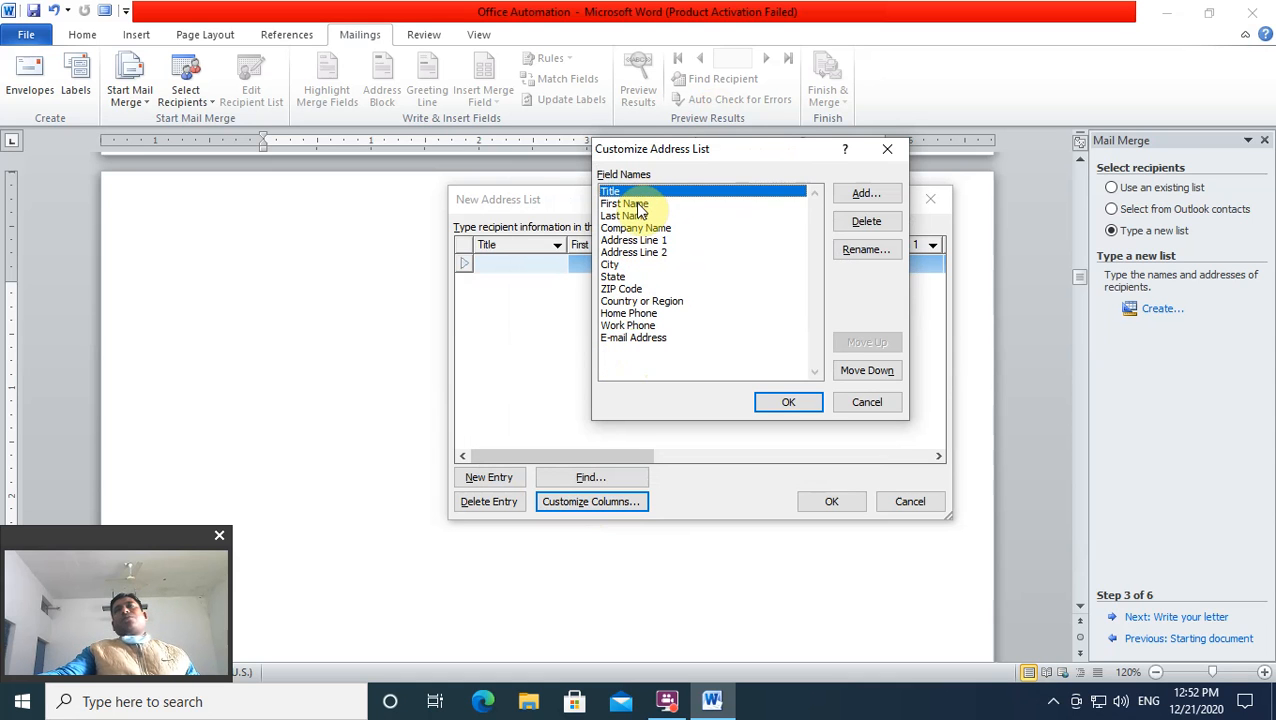
left_click(876, 220)
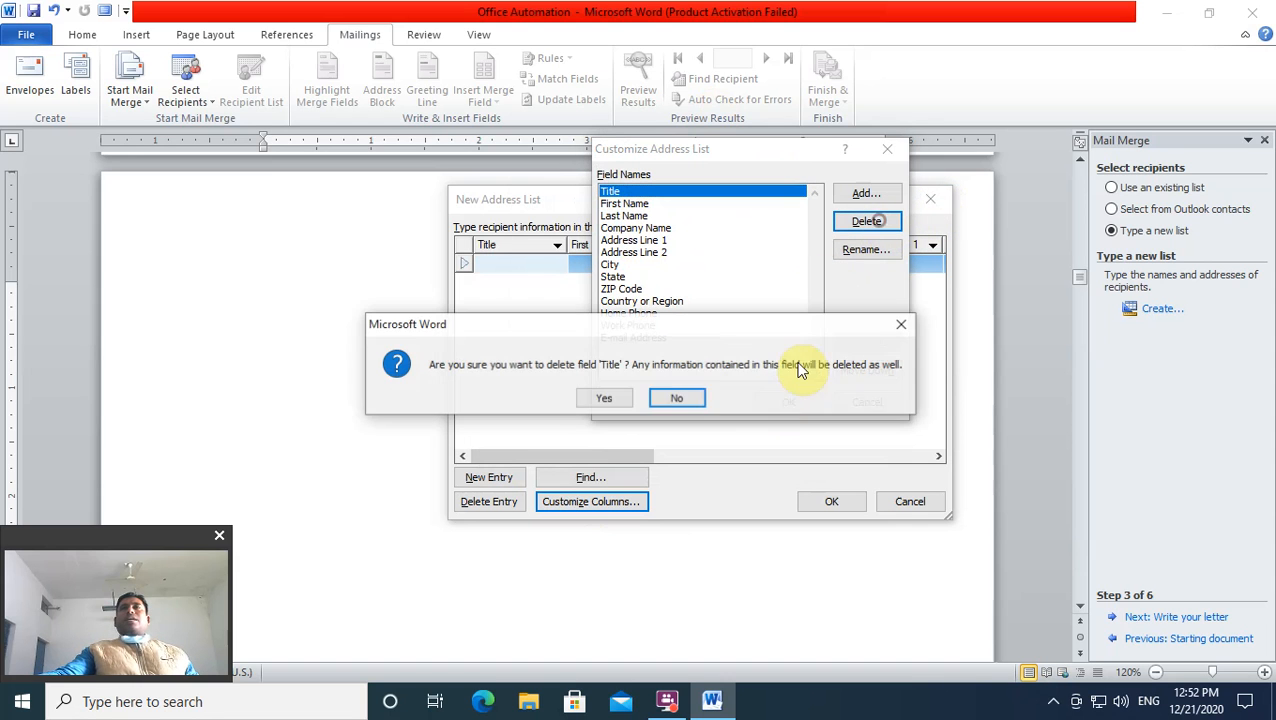
left_click(598, 398)
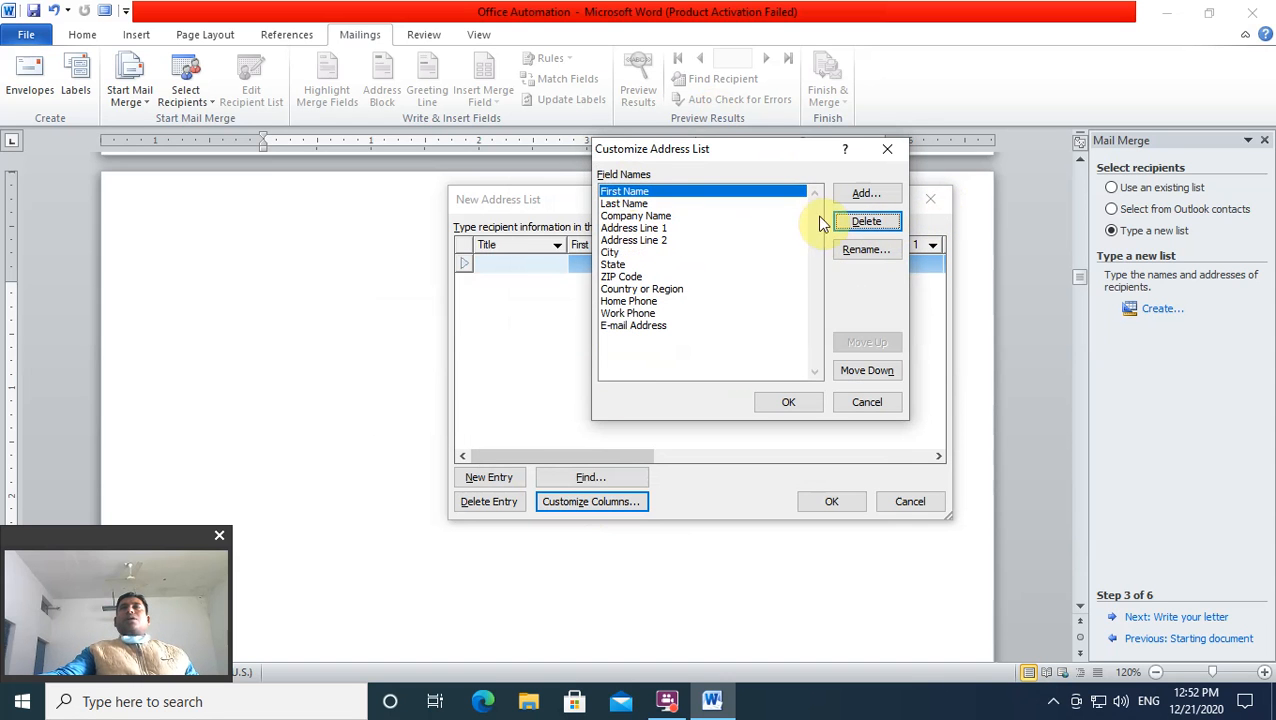
left_click(866, 222)
left_click(605, 400)
left_click(866, 221)
left_click(601, 400)
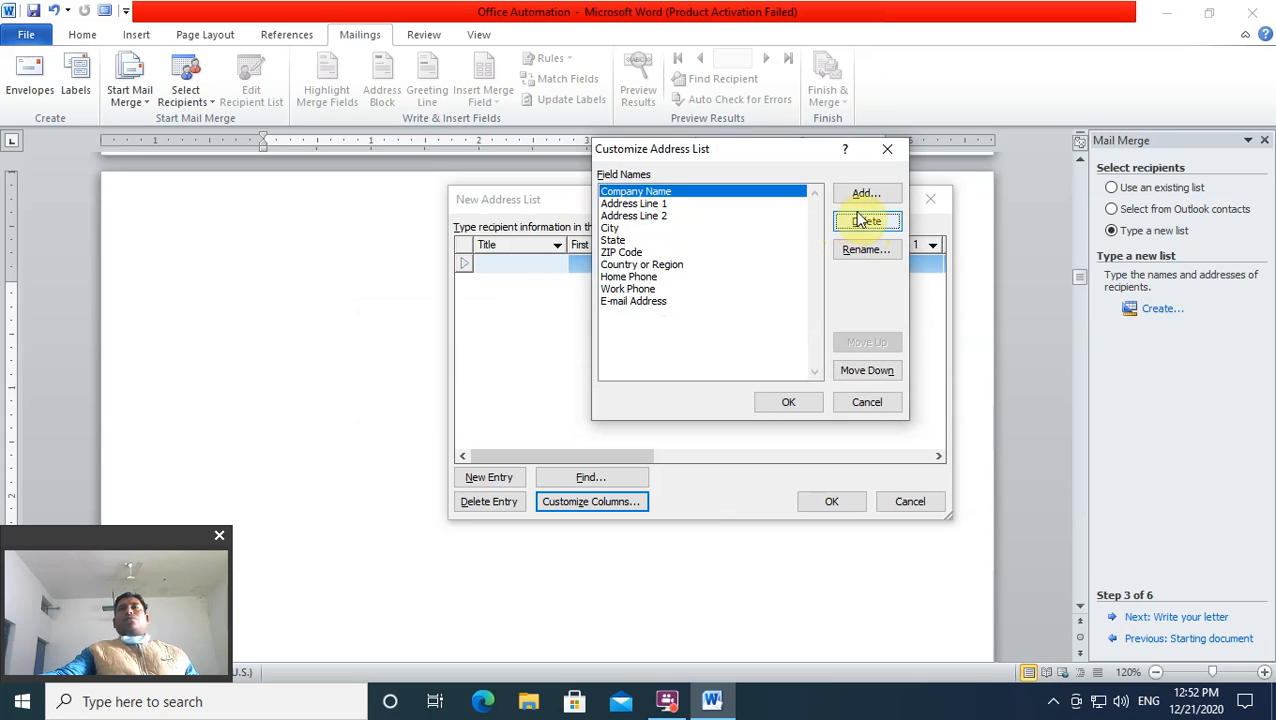
left_click(857, 221)
left_click(601, 400)
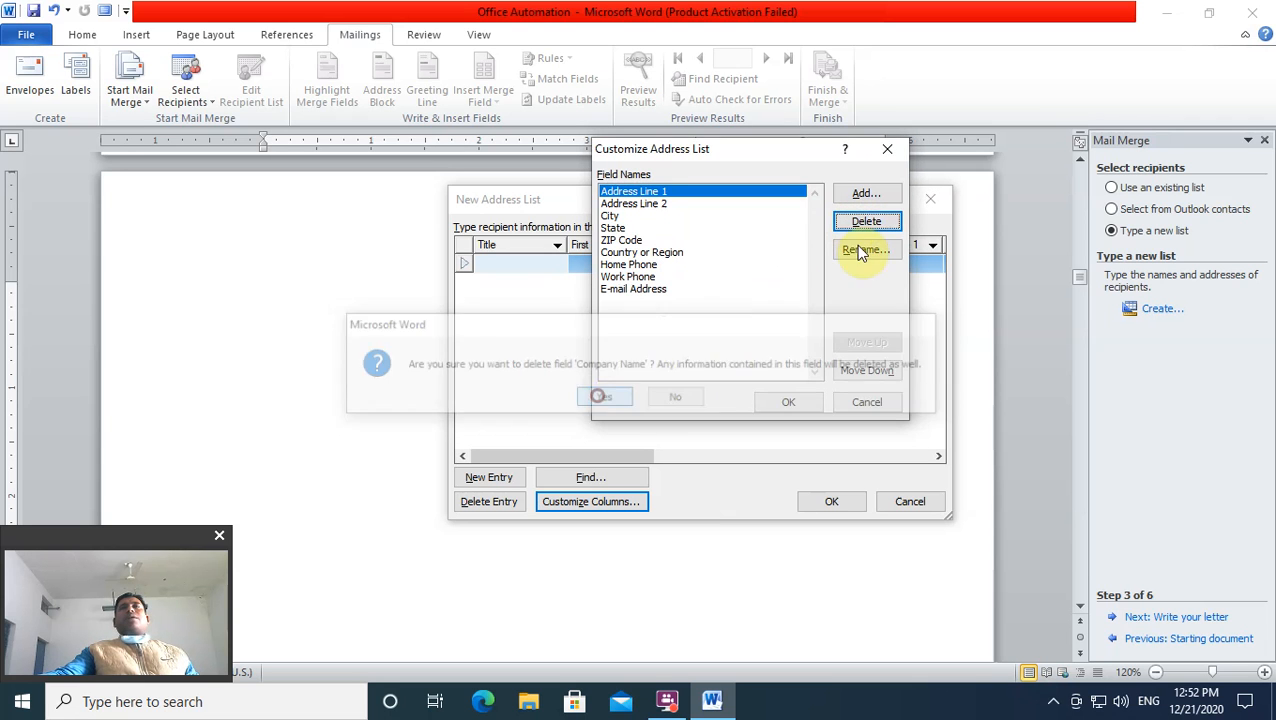
left_click(855, 222)
left_click(606, 401)
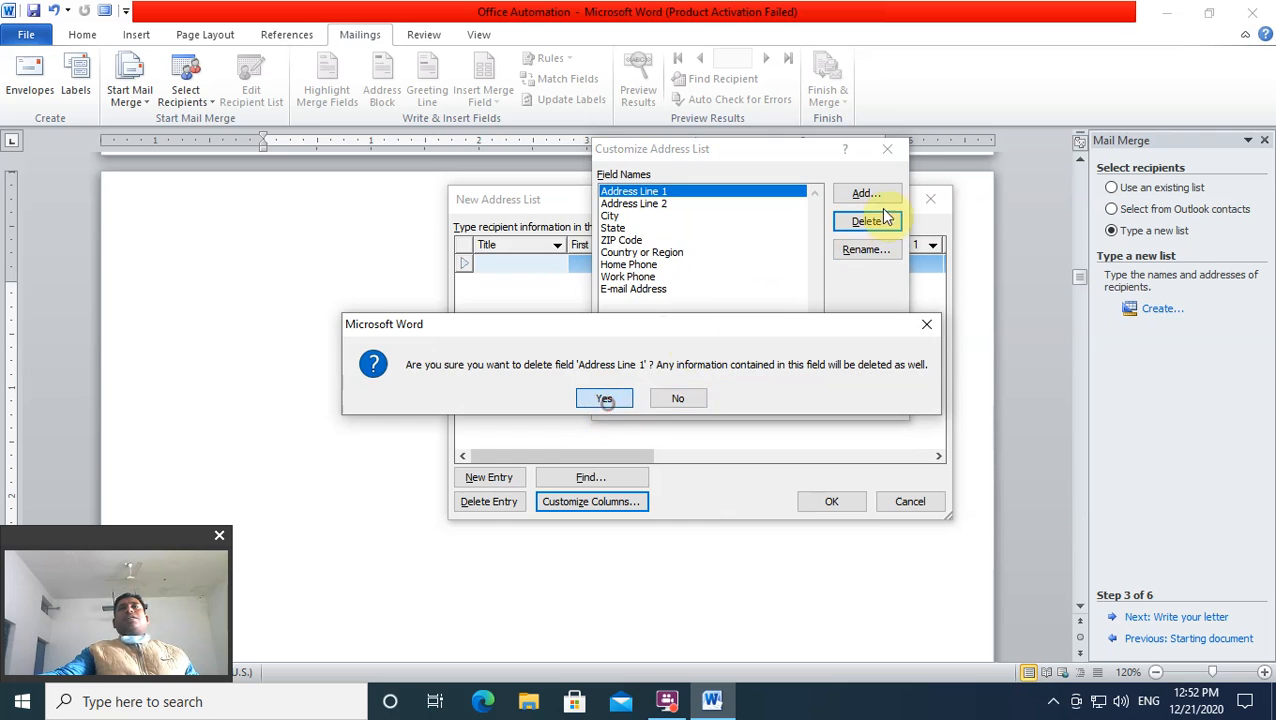
left_click(855, 224)
left_click(603, 400)
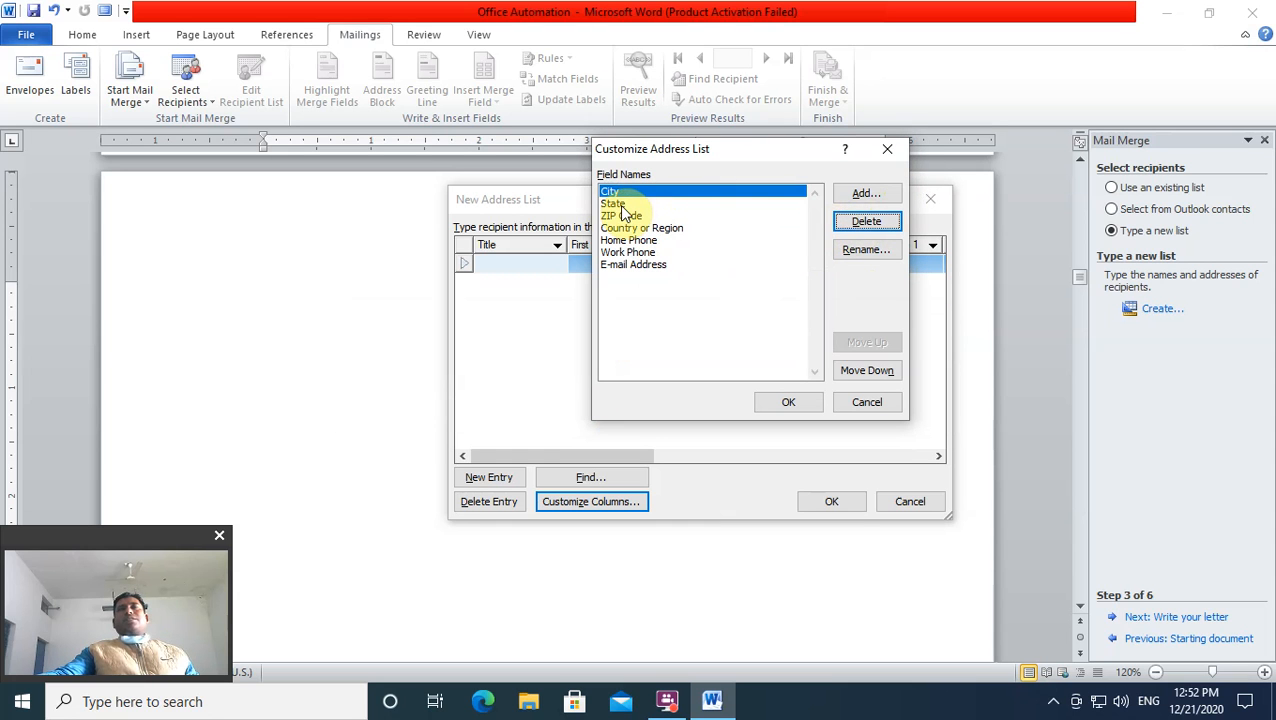
left_click(862, 222)
left_click(612, 399)
Step: Delete the remaining ZIP Code, Country or Region, Home Phone, Work Phone, E-mail Address and State fields
left_click(641, 215)
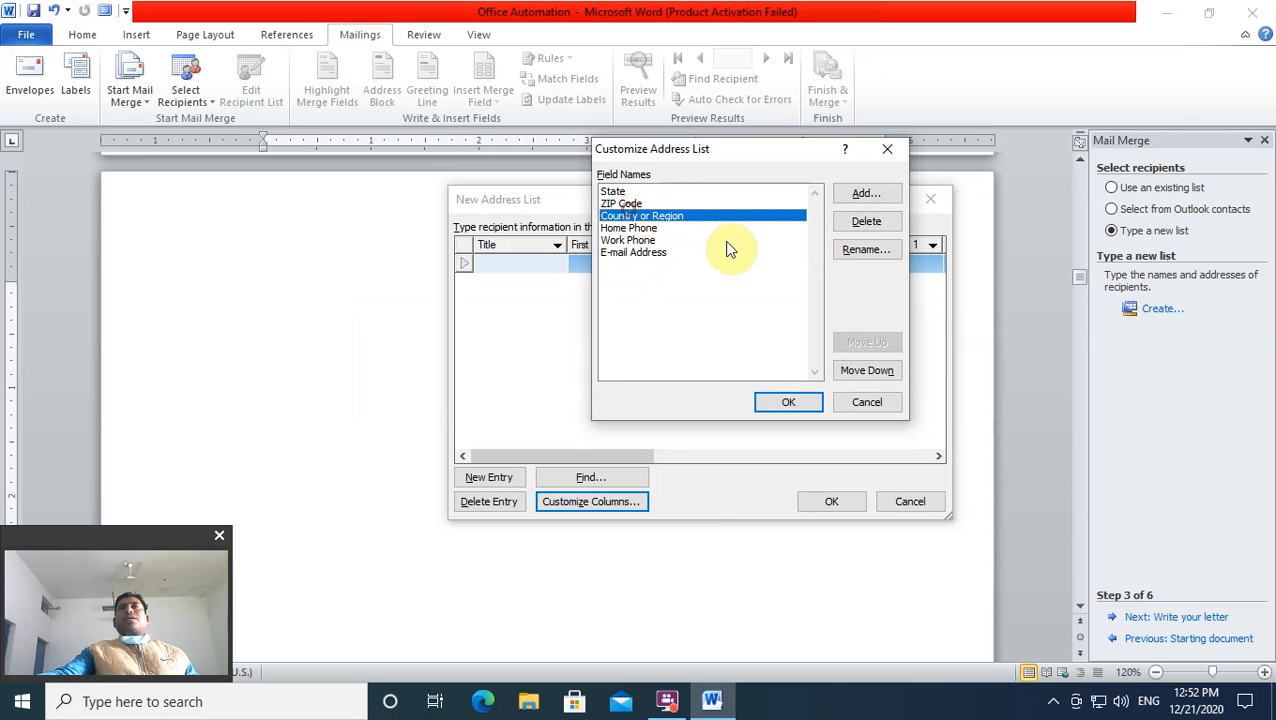
left_click(633, 204)
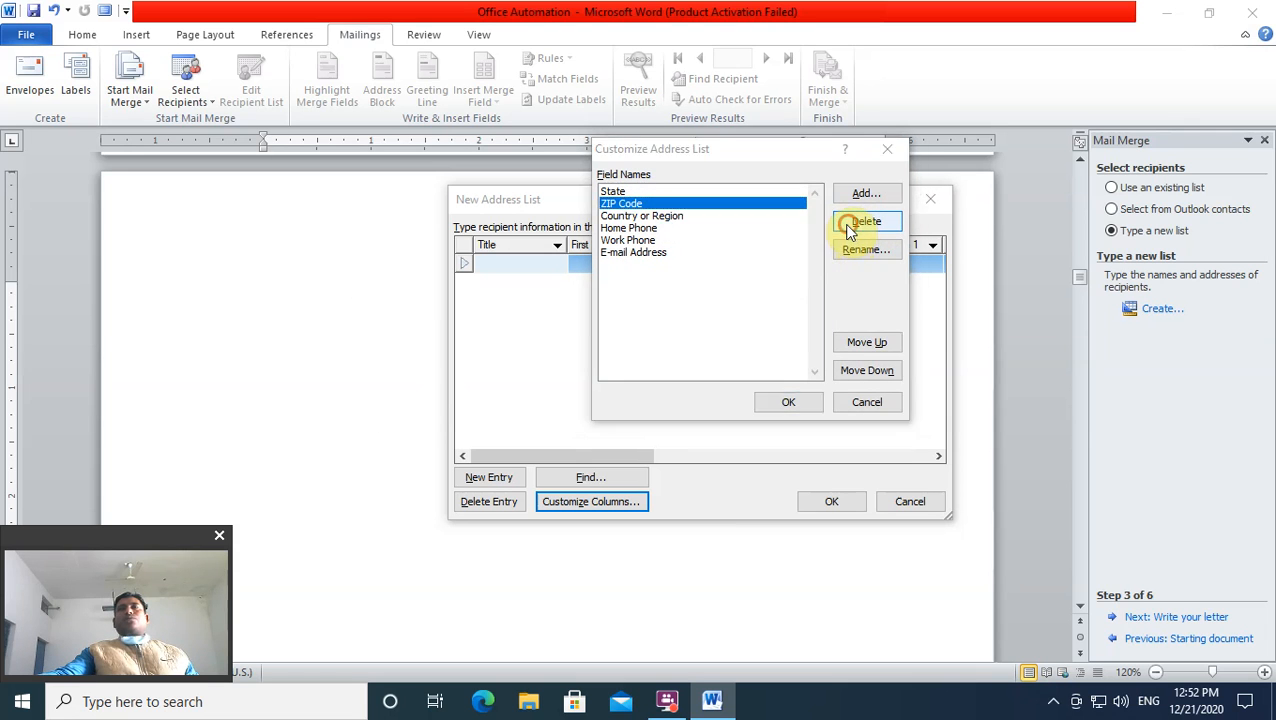
left_click(850, 224)
left_click(598, 400)
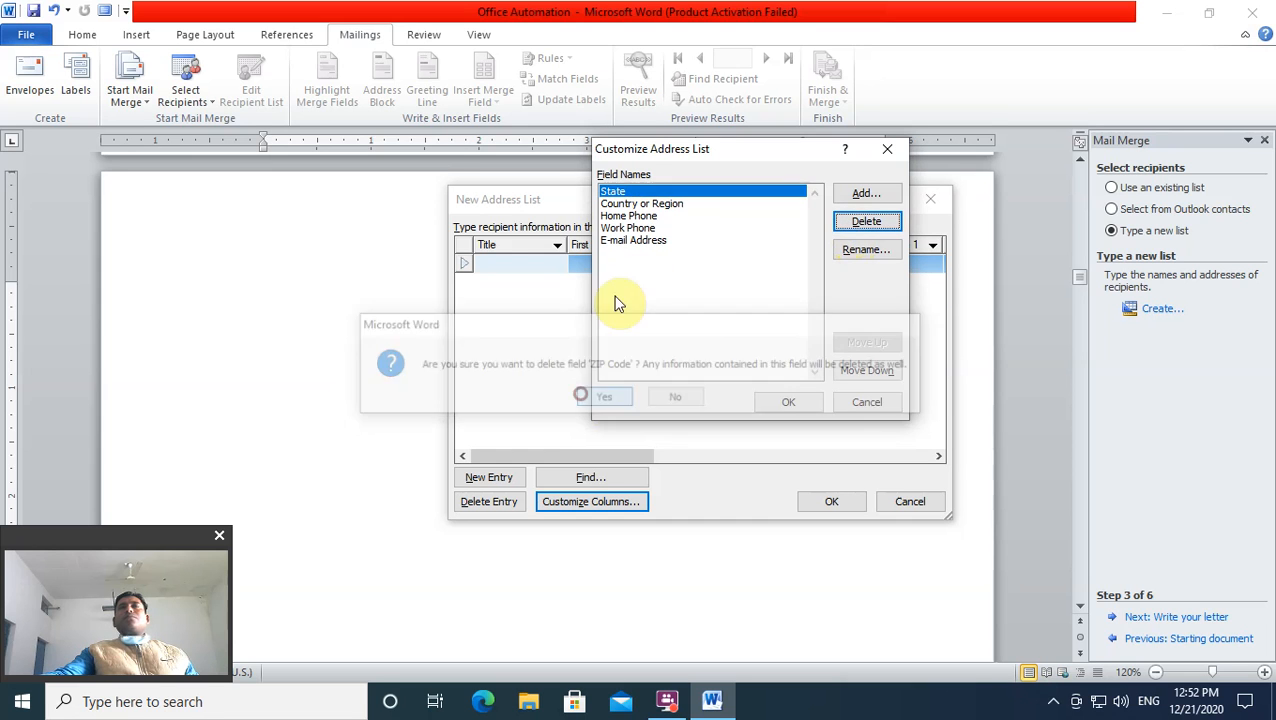
left_click(670, 205)
left_click(855, 222)
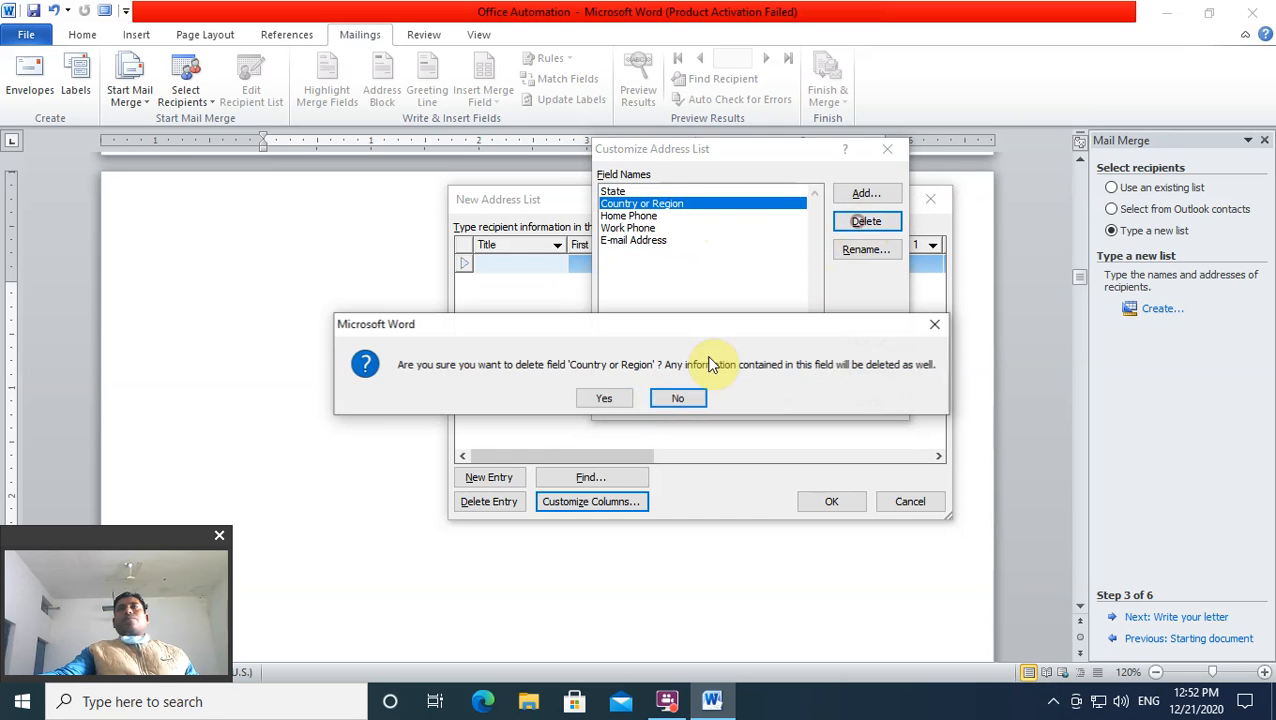
left_click(604, 399)
left_click(640, 204)
left_click(866, 221)
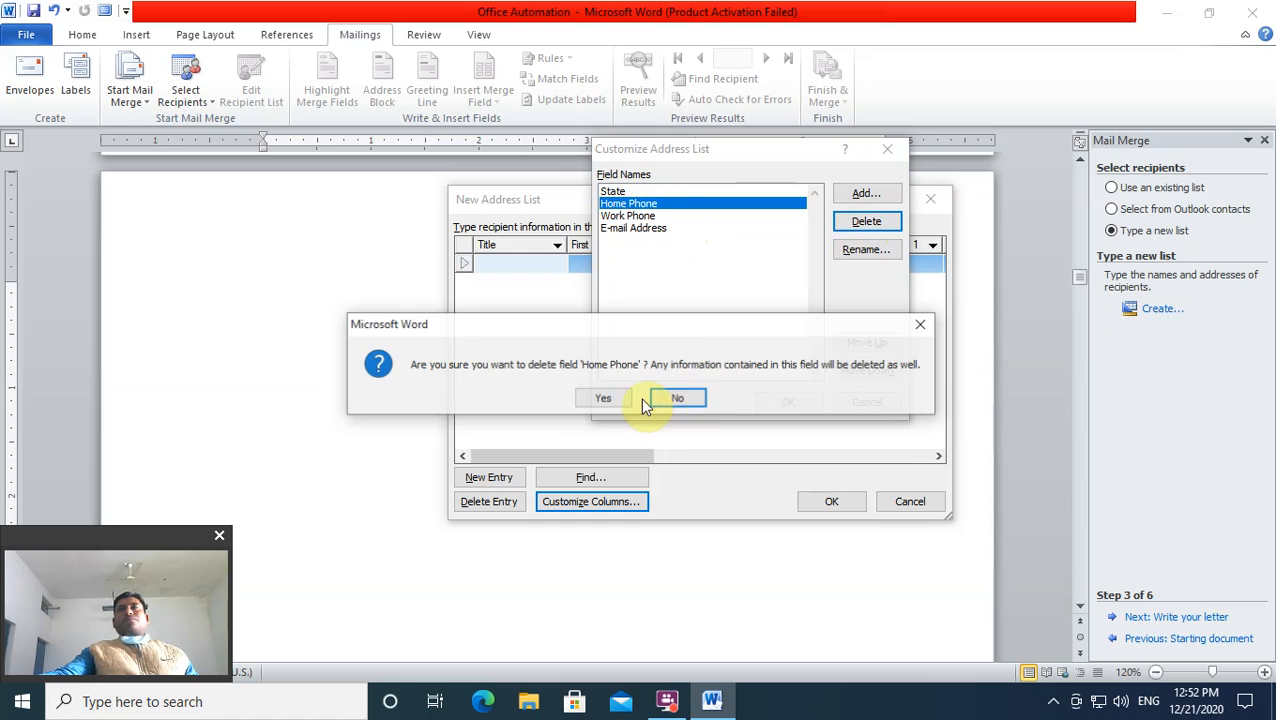
left_click(606, 399)
left_click(645, 204)
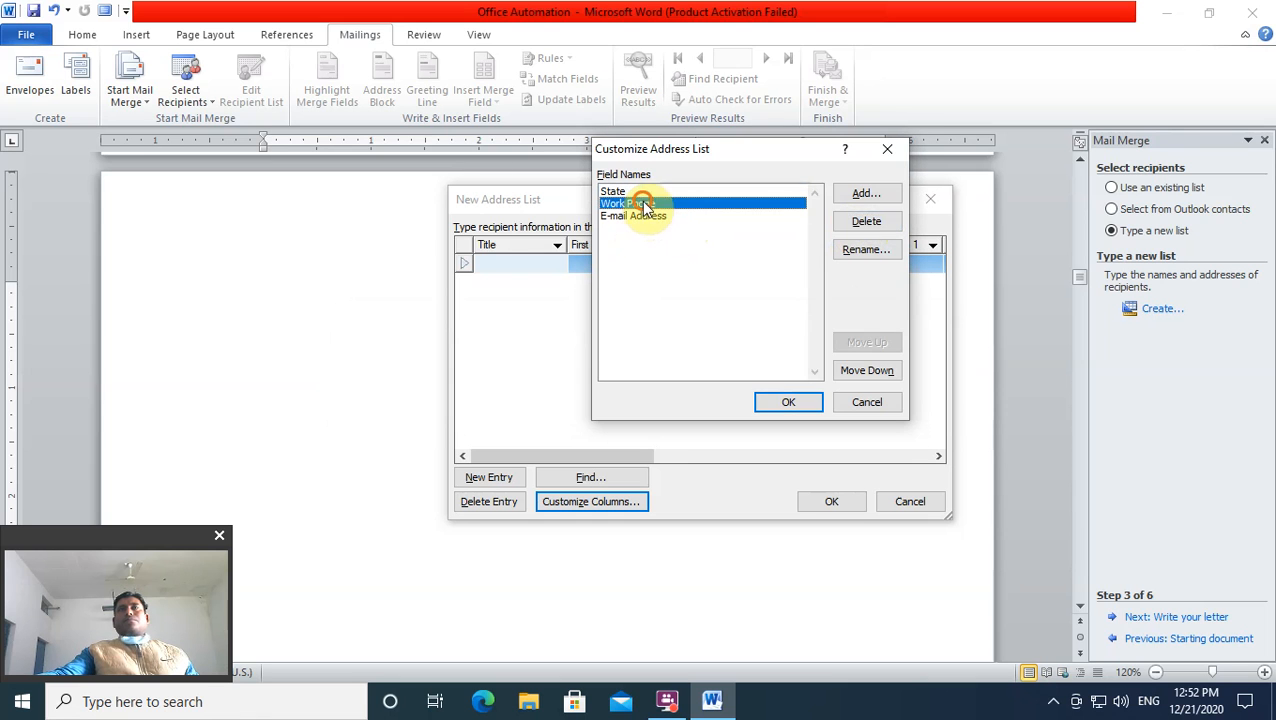
left_click(842, 224)
left_click(604, 396)
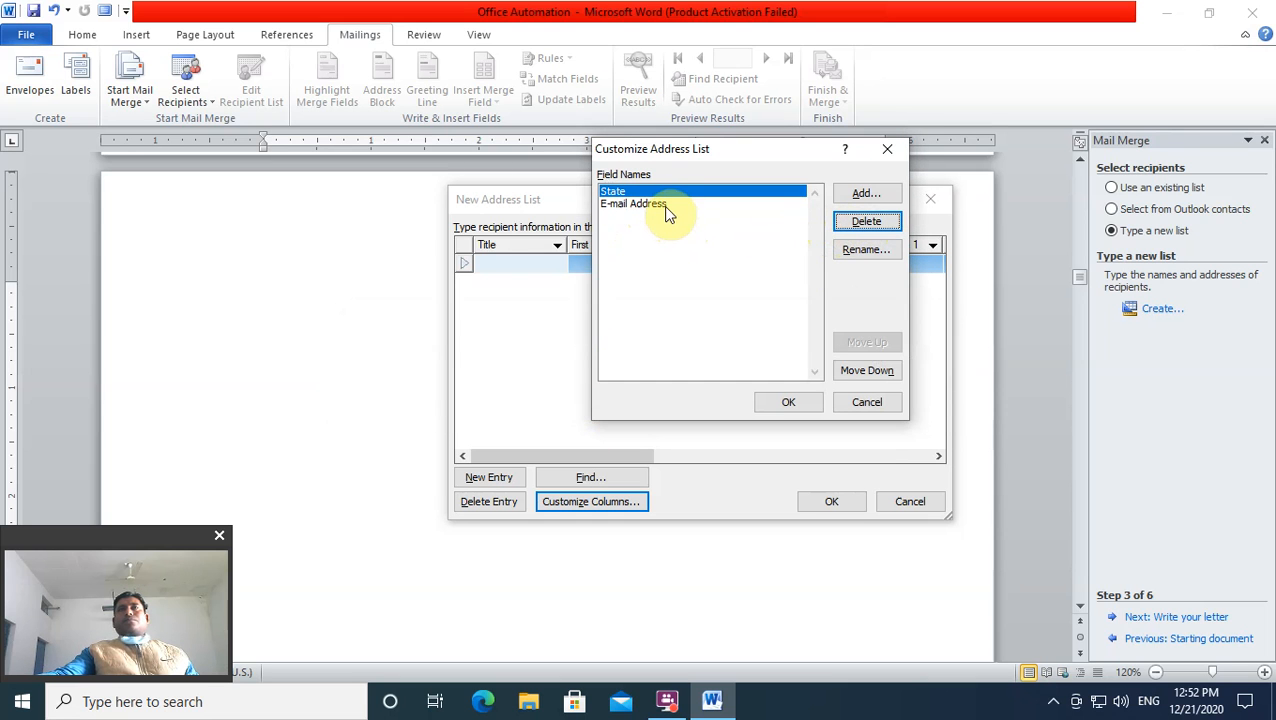
left_click(672, 206)
left_click(866, 221)
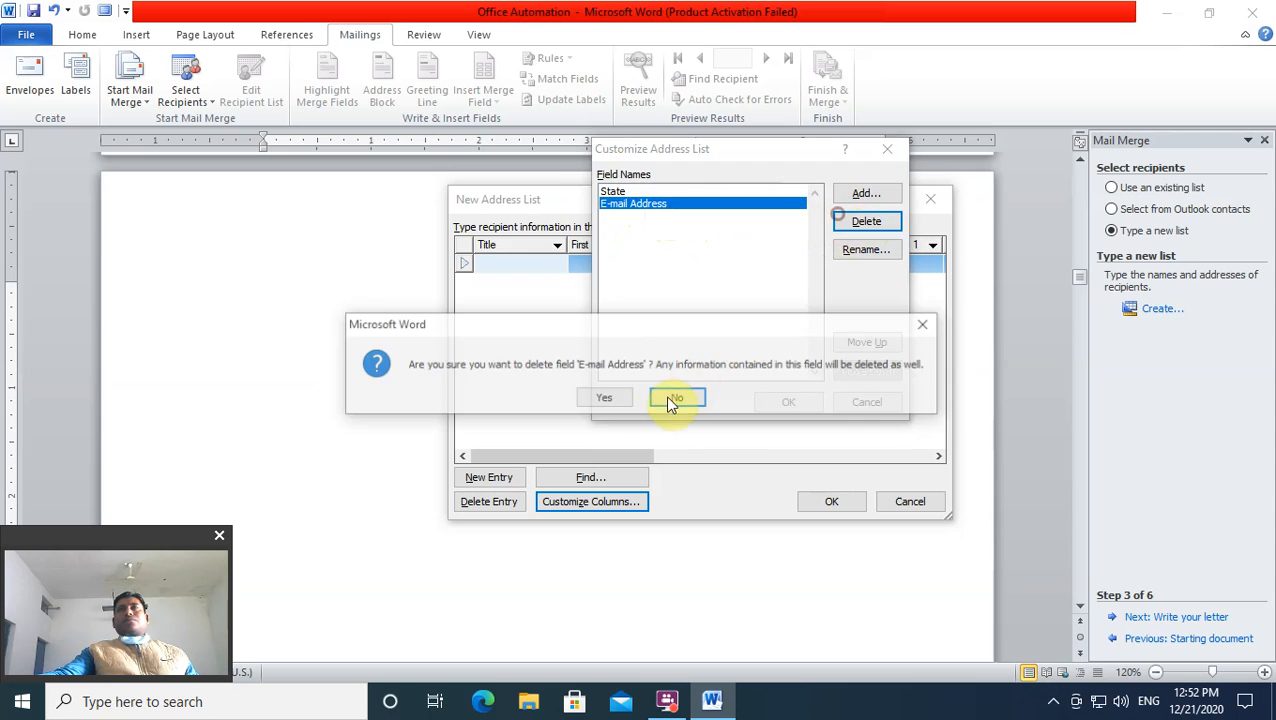
left_click(604, 398)
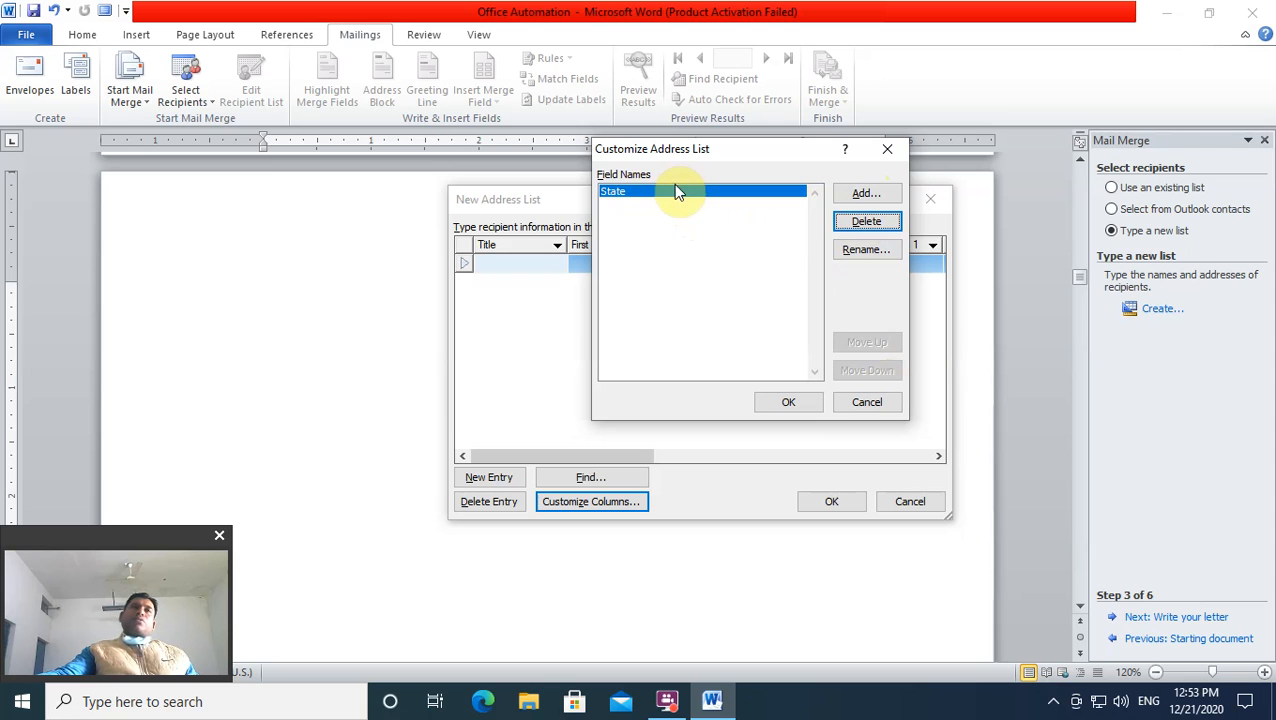
left_click(866, 222)
left_click(604, 396)
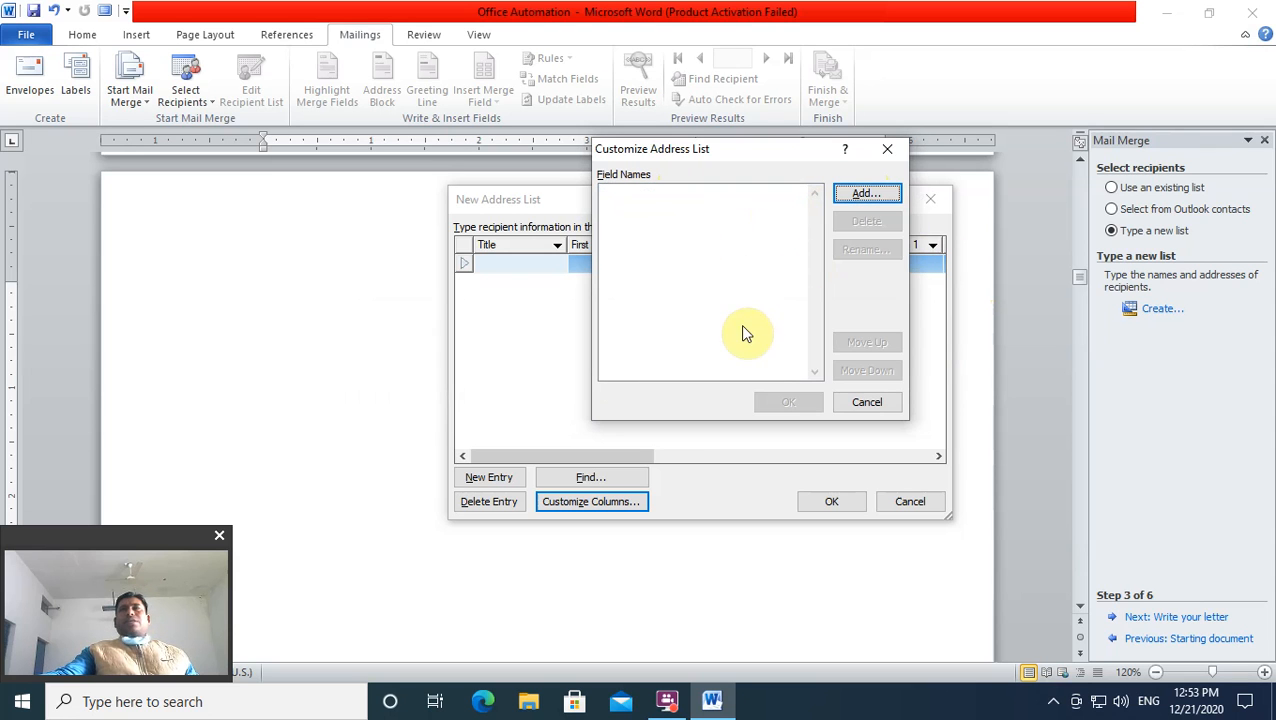
Step: Add Name and Address fields to the recipient list
left_click(870, 196)
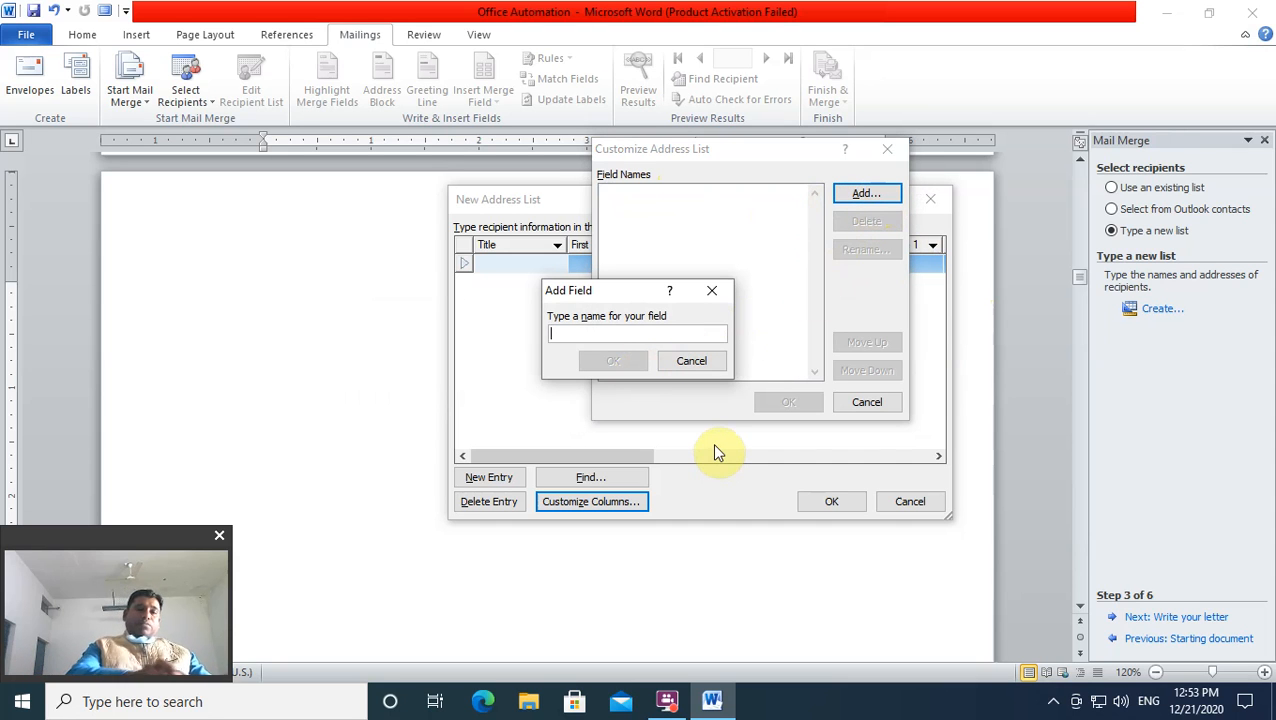
type("Name")
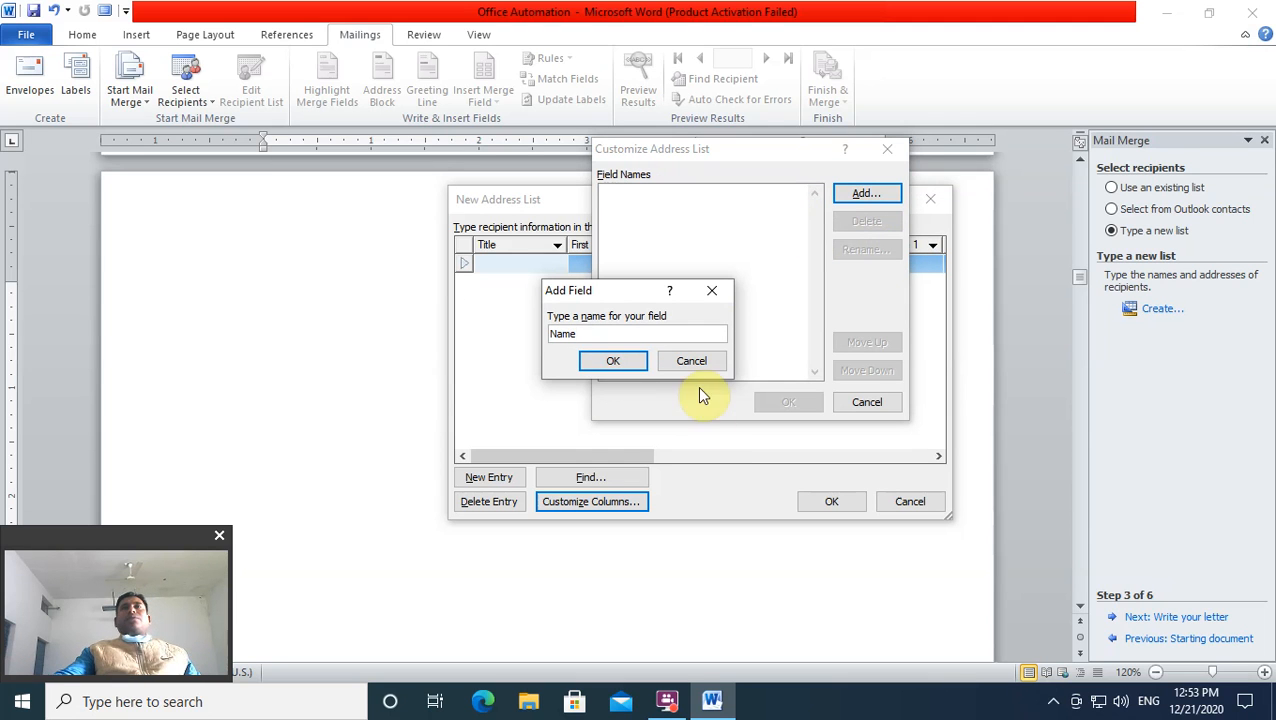
left_click(590, 364)
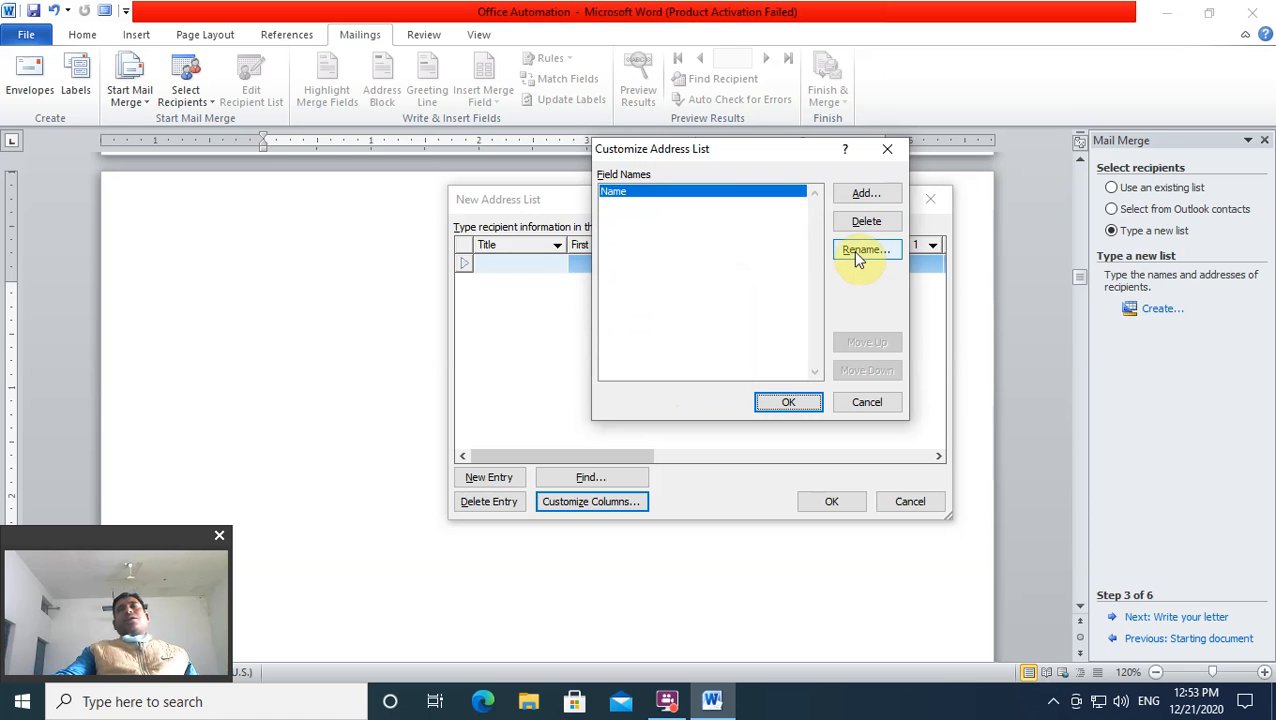
left_click(862, 193)
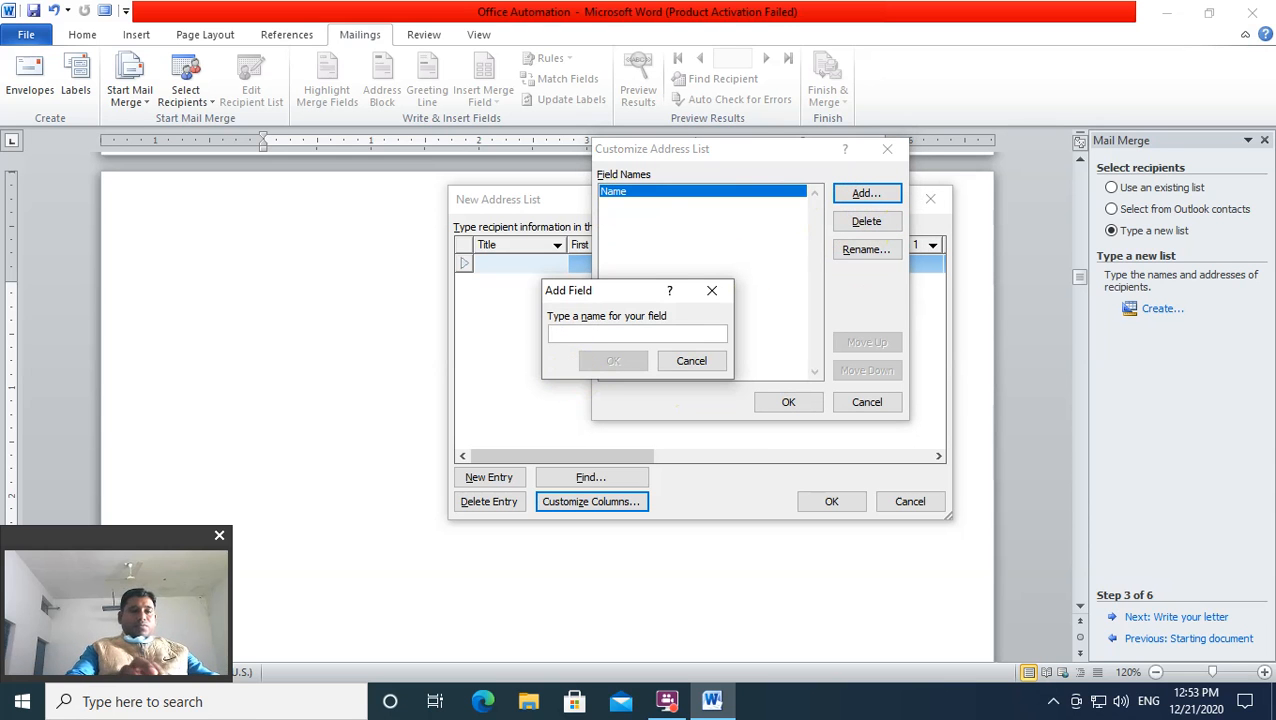
type("Address")
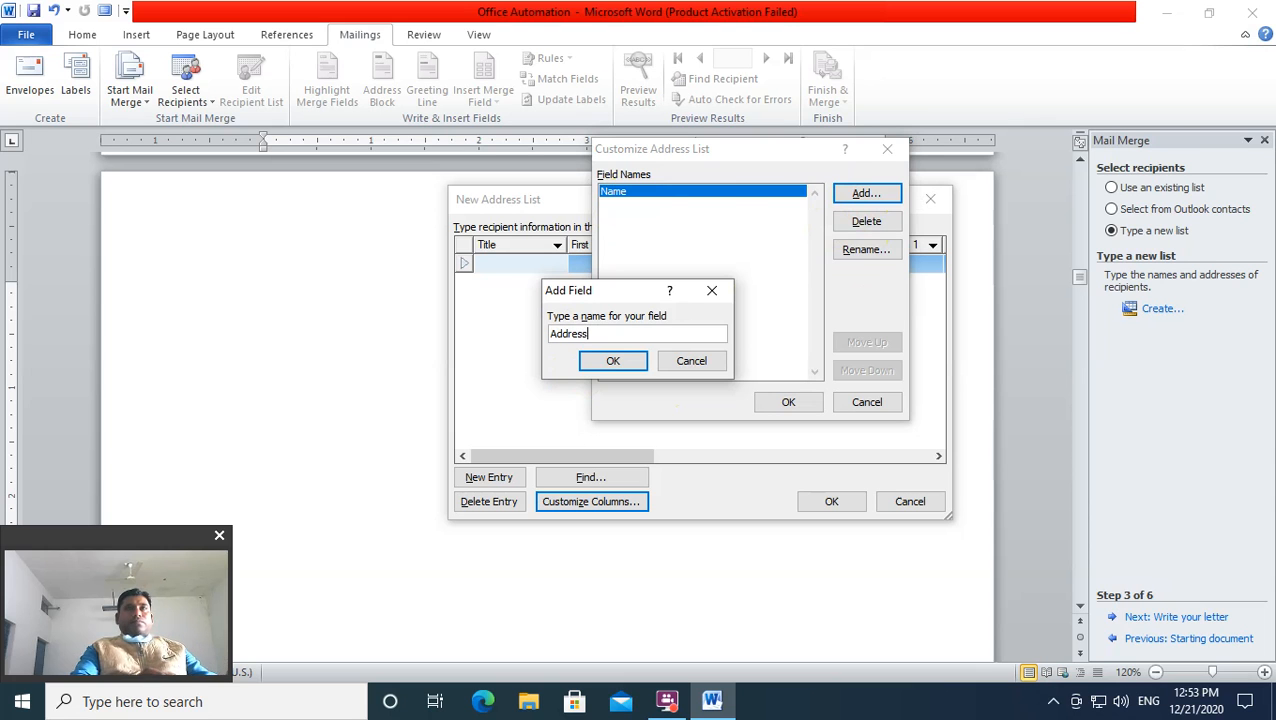
left_click(632, 361)
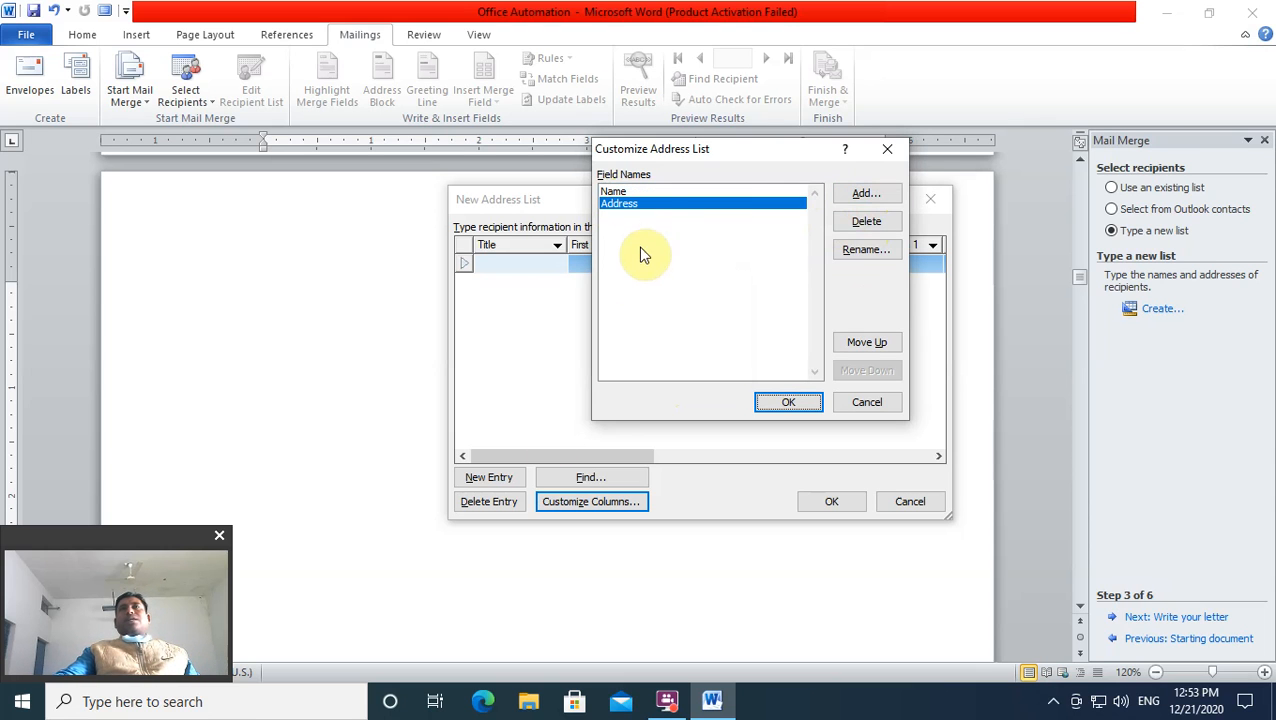
Step: Add a Mobile N0 field, dropping the trailing period after the invalid-name error
left_click(855, 193)
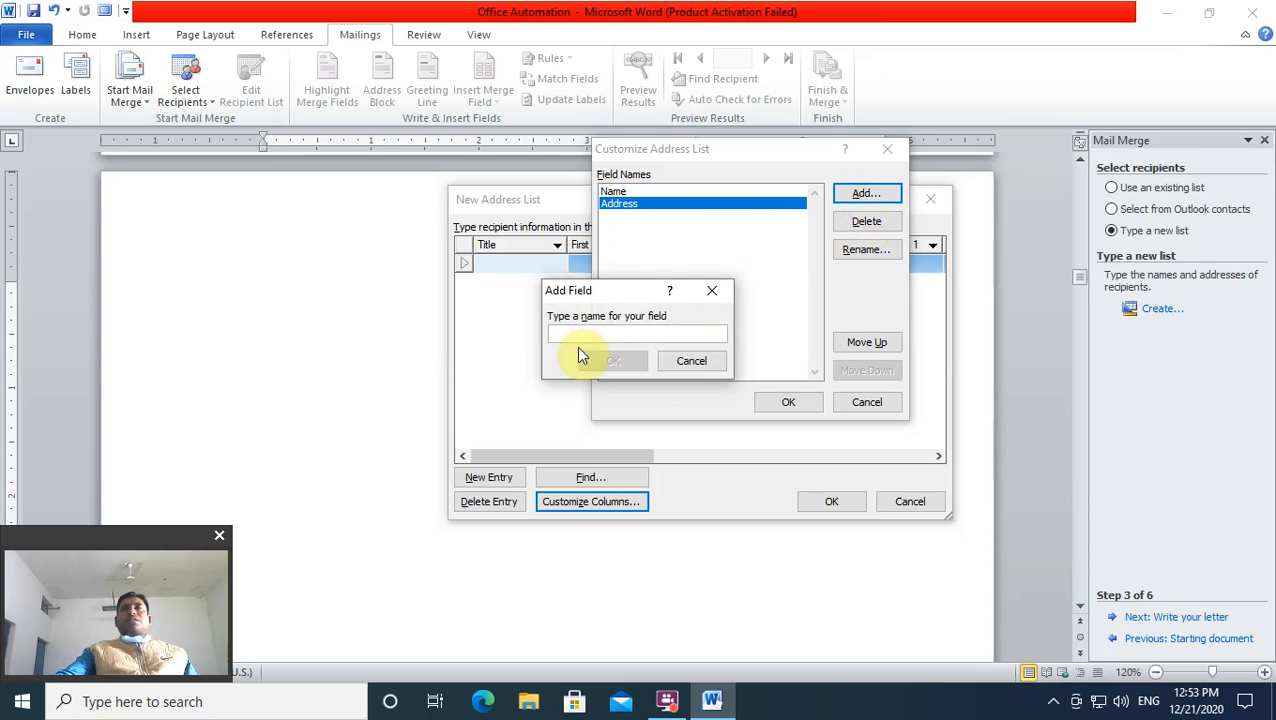
type("Mobile N0.")
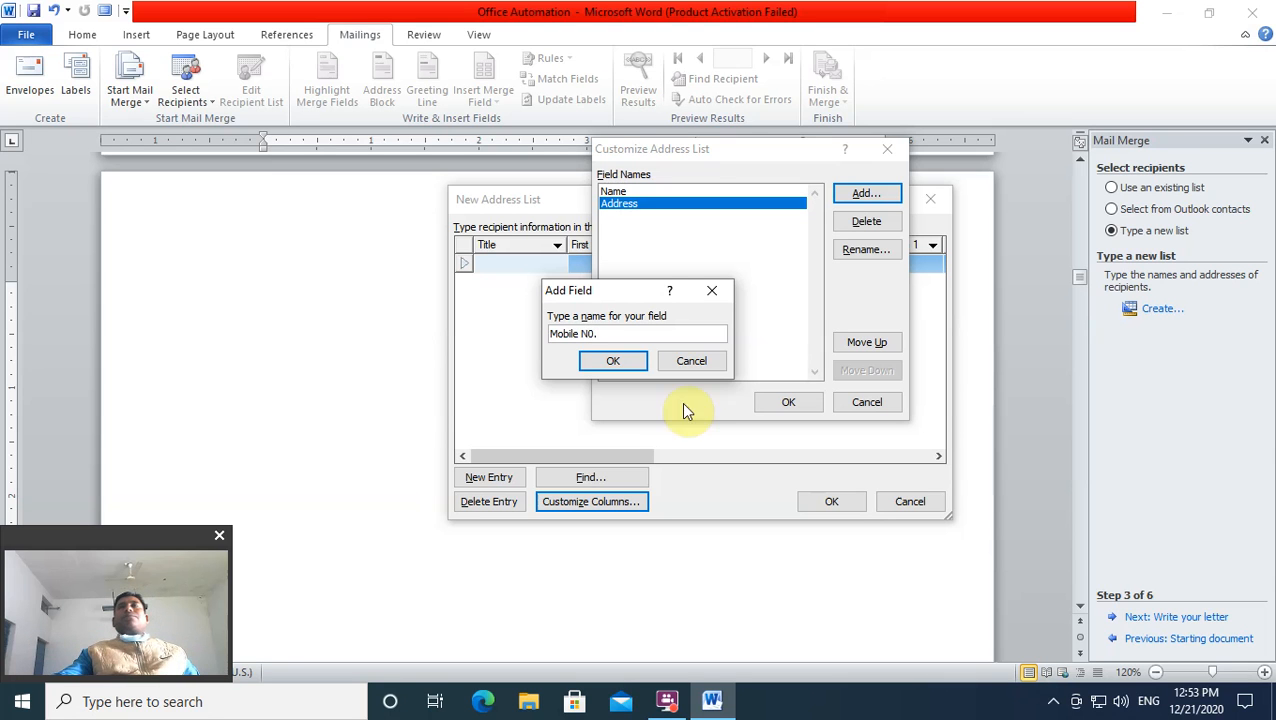
left_click(626, 362)
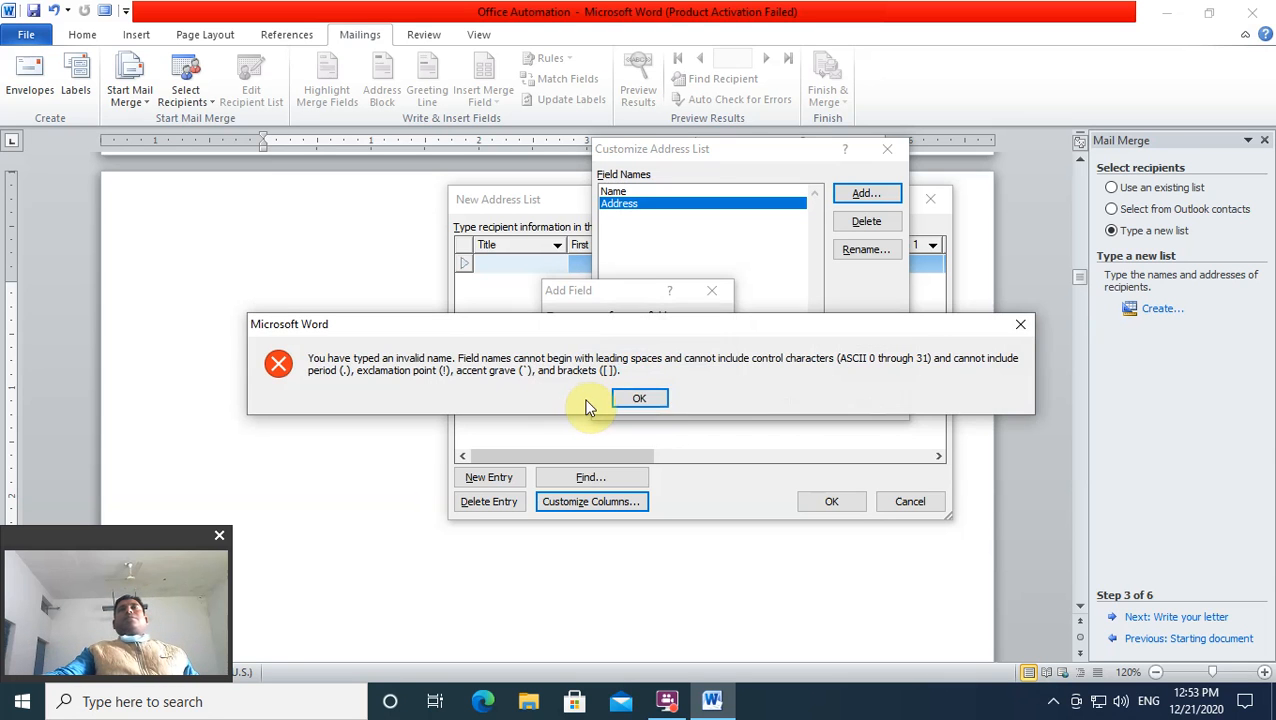
left_click(655, 398)
left_click(613, 334)
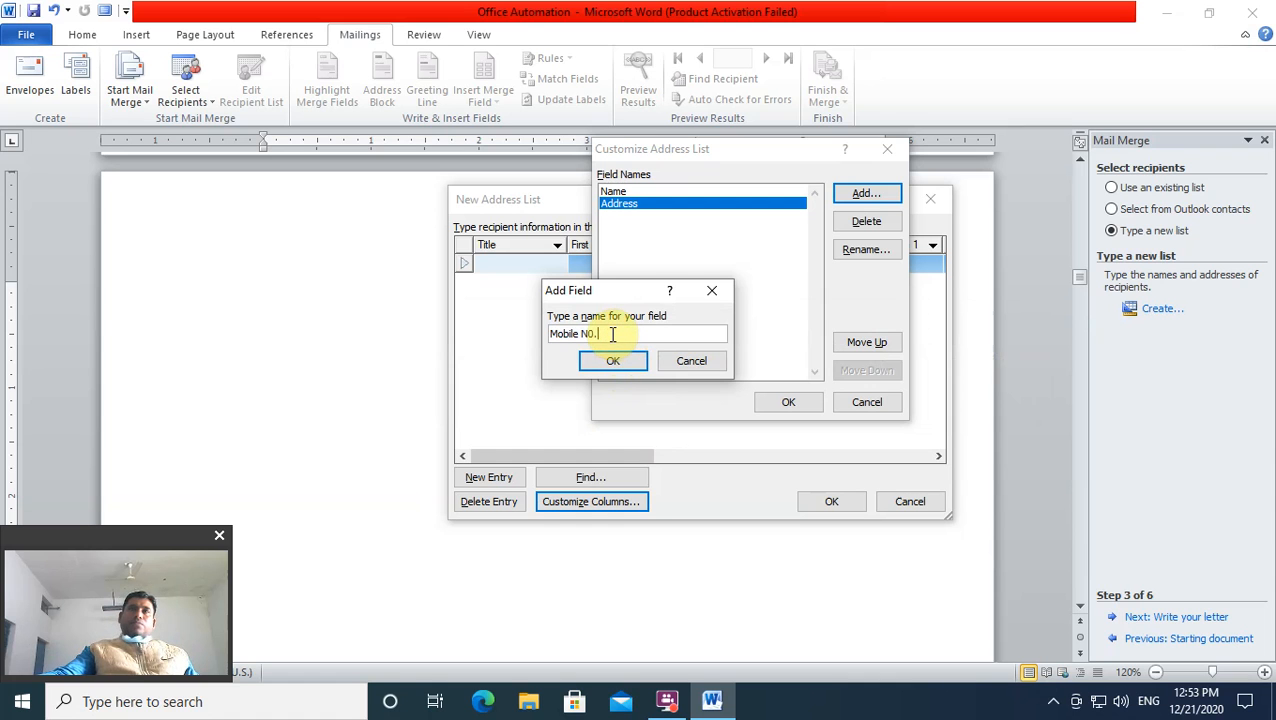
key("BackSpace")
left_click(588, 363)
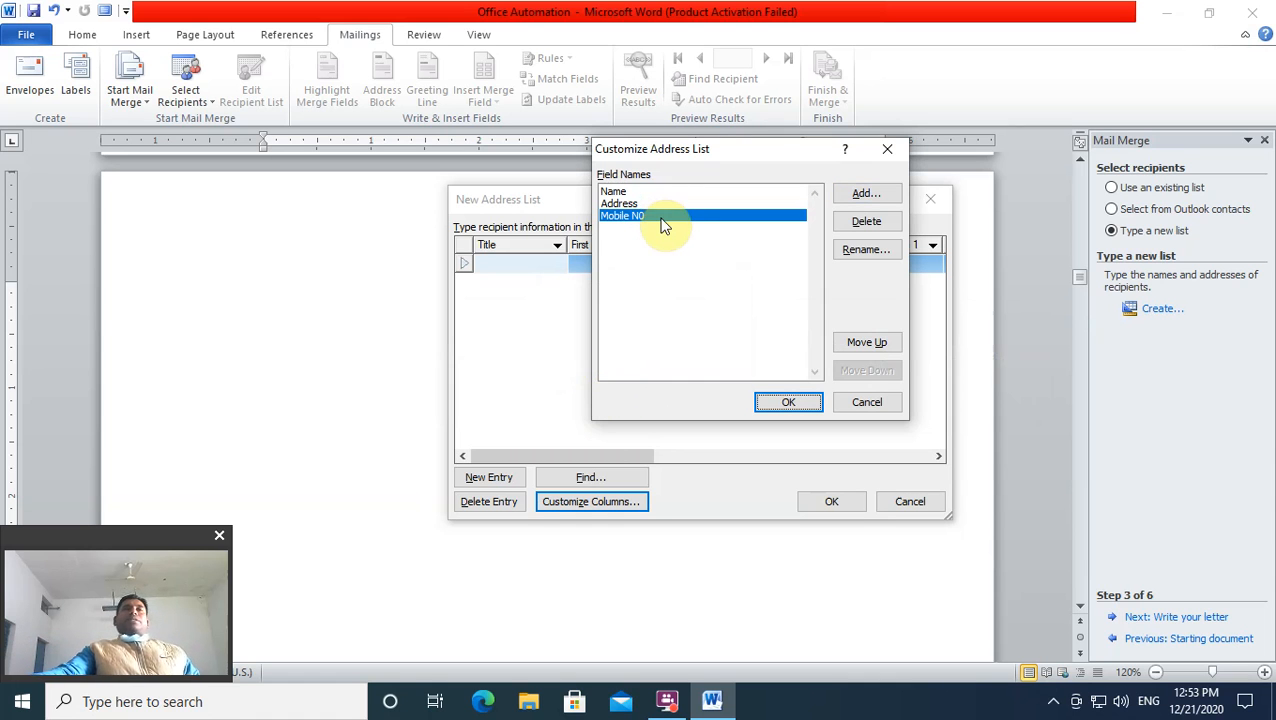
Step: Move the Name field down the list and then back to the top
left_click(614, 193)
left_click(850, 371)
left_click(850, 371)
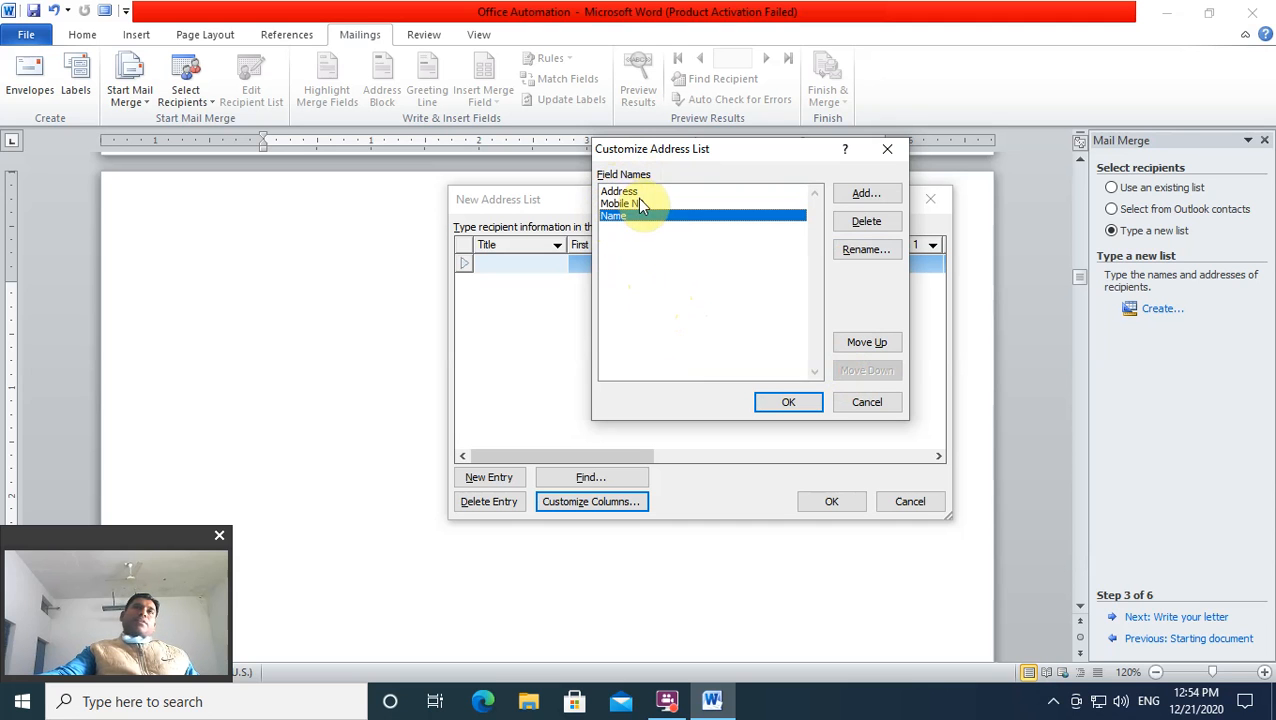
left_click(884, 342)
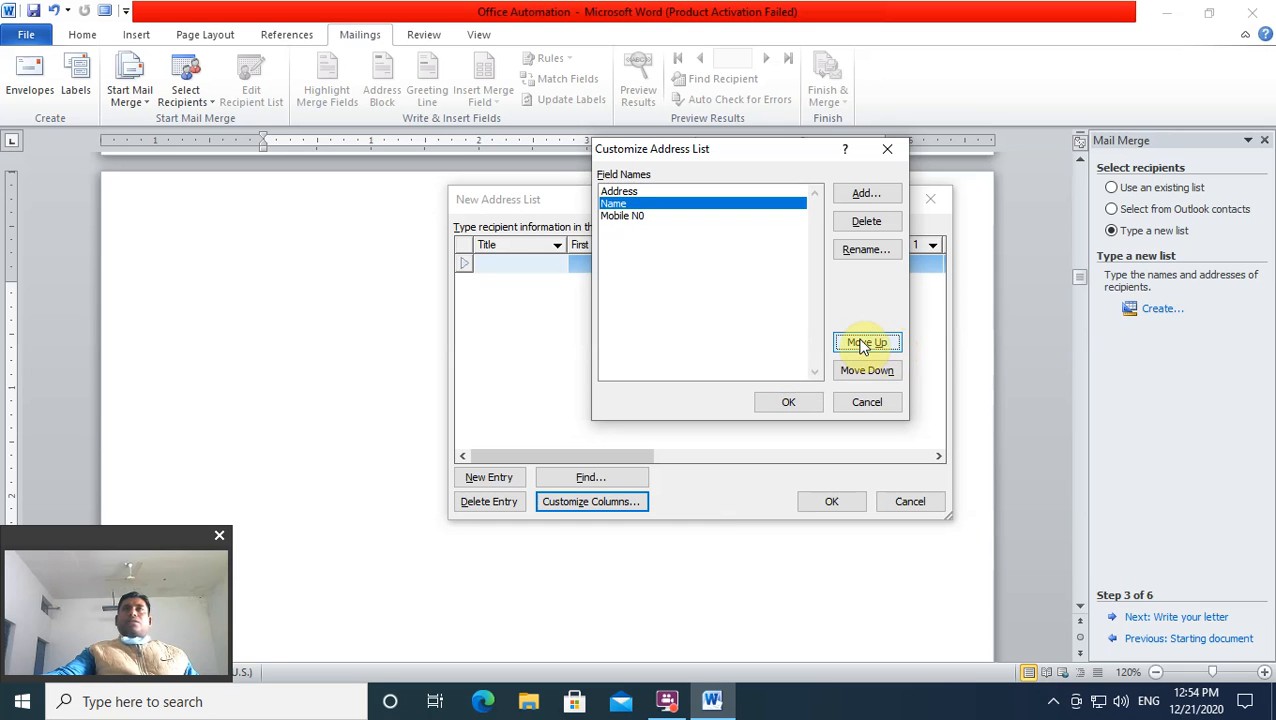
left_click(864, 343)
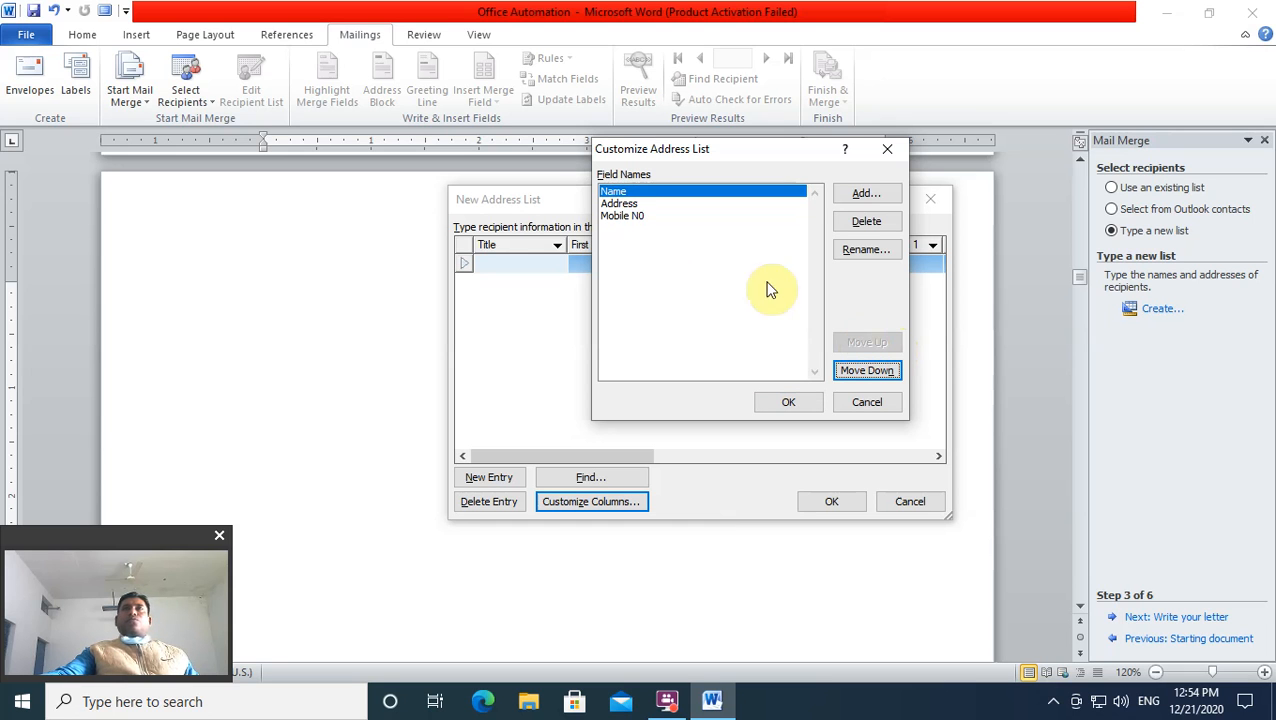
Step: Start renaming the Address field but close Rename Field with the name unchanged
left_click(621, 217)
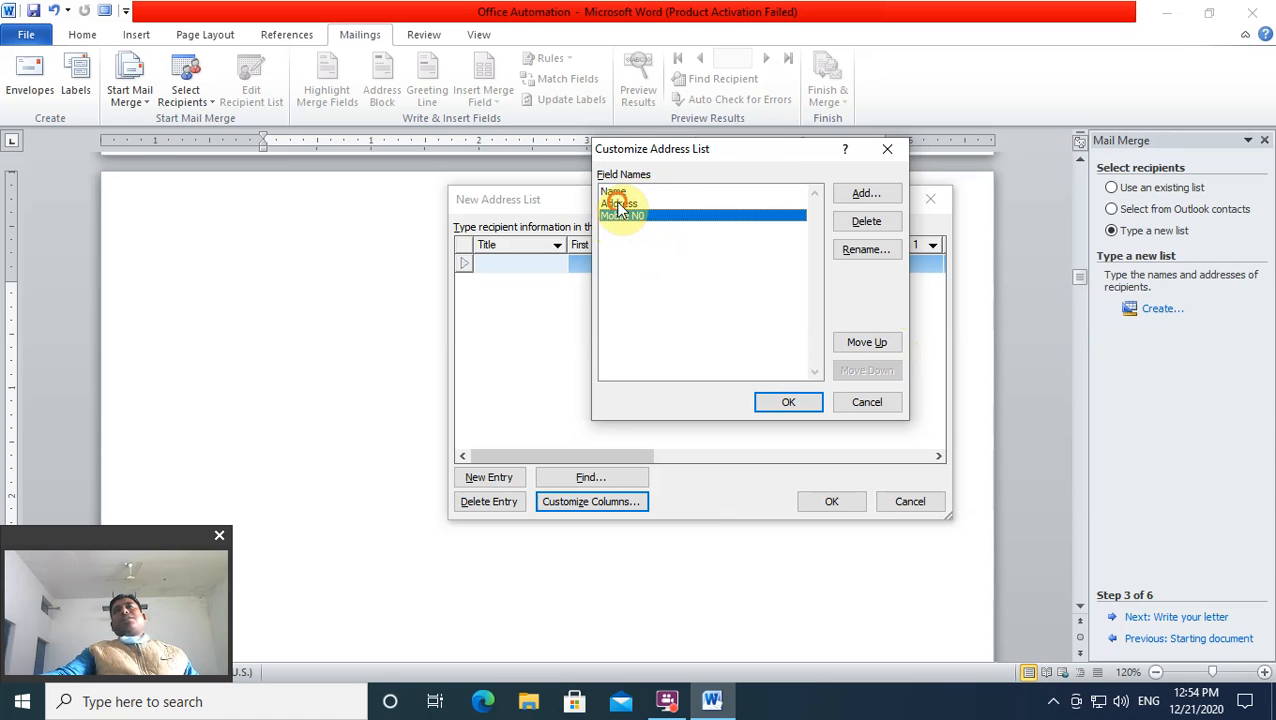
left_click(620, 204)
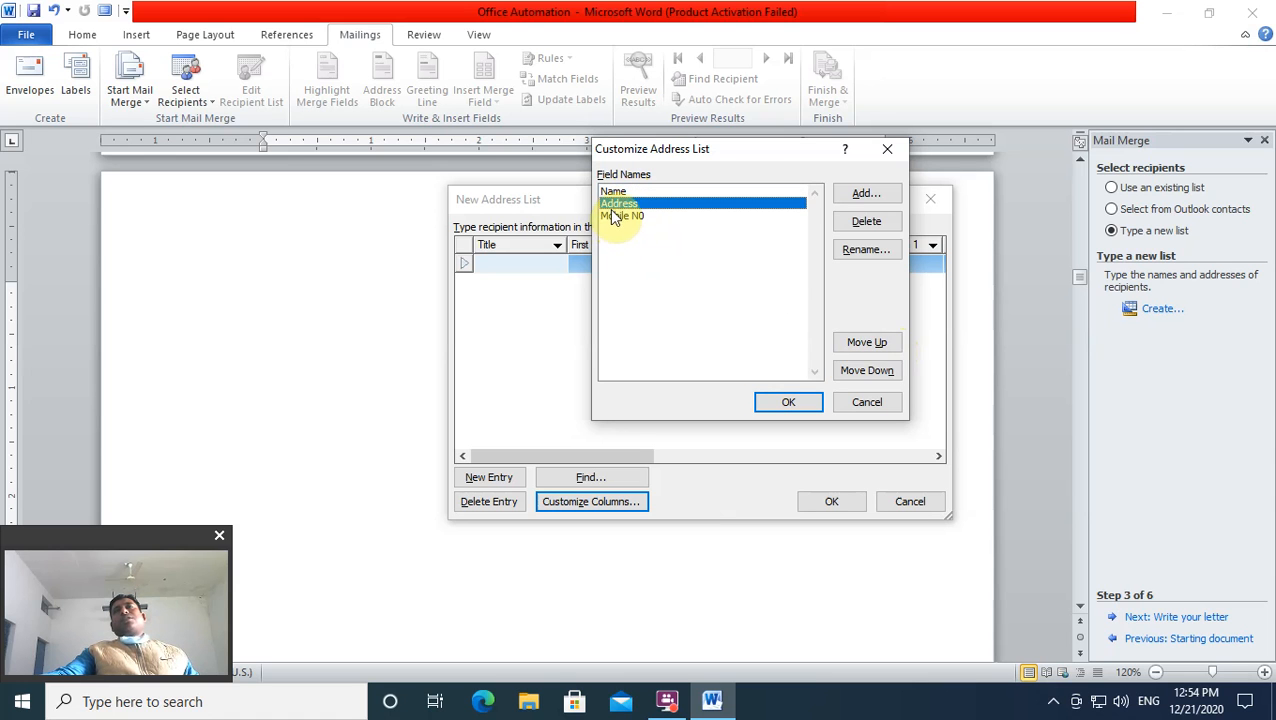
left_click(850, 251)
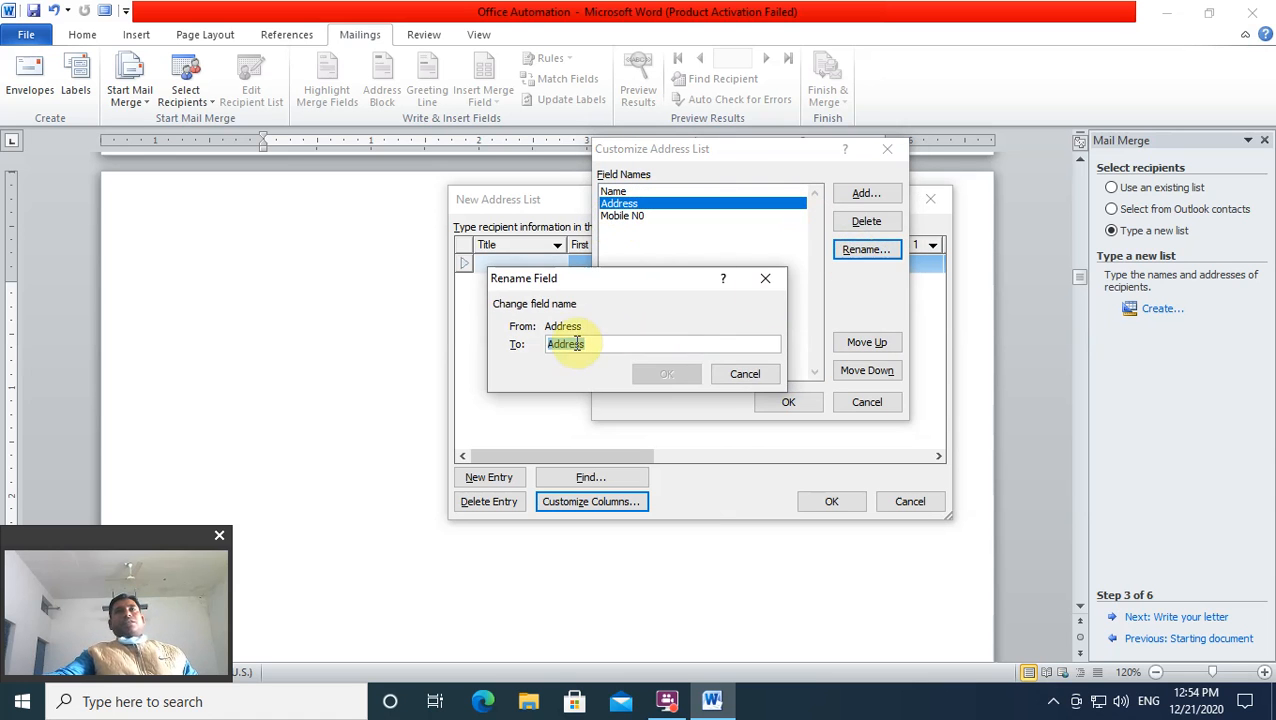
left_click(766, 279)
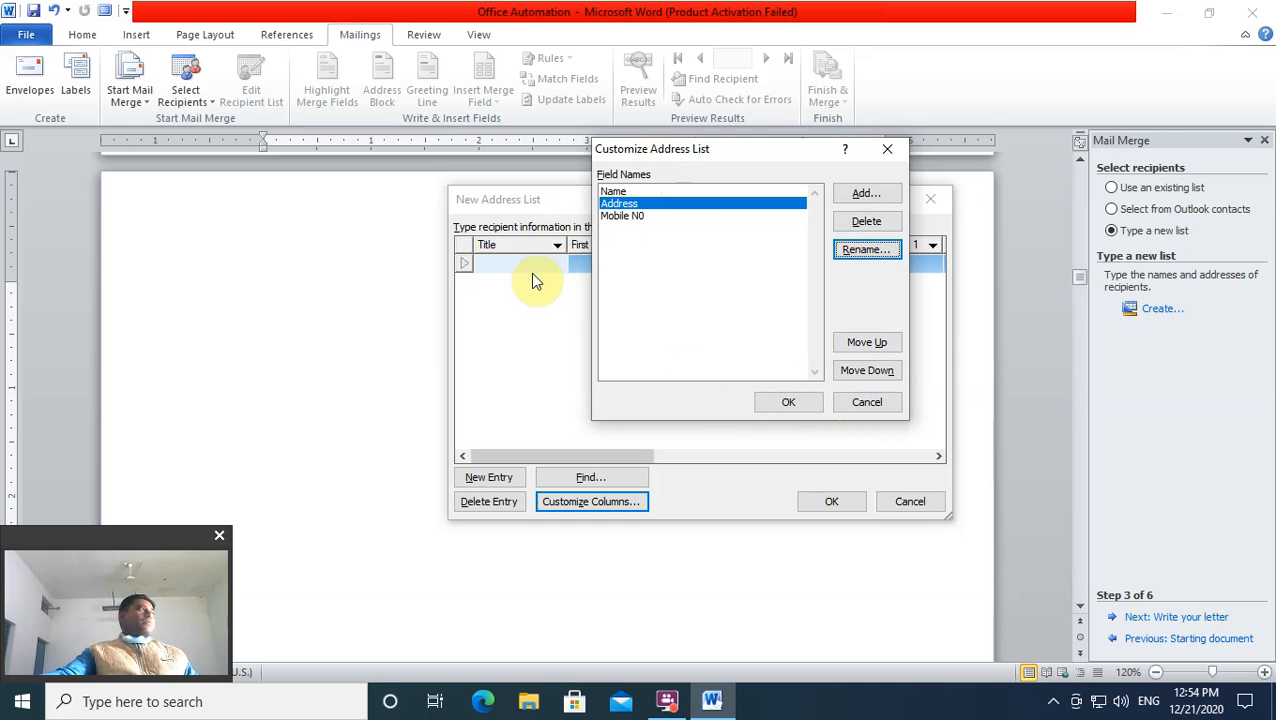
Step: Accept the customised columns, enter the first recipient's name, address and mobile number, and add a second row
left_click(775, 410)
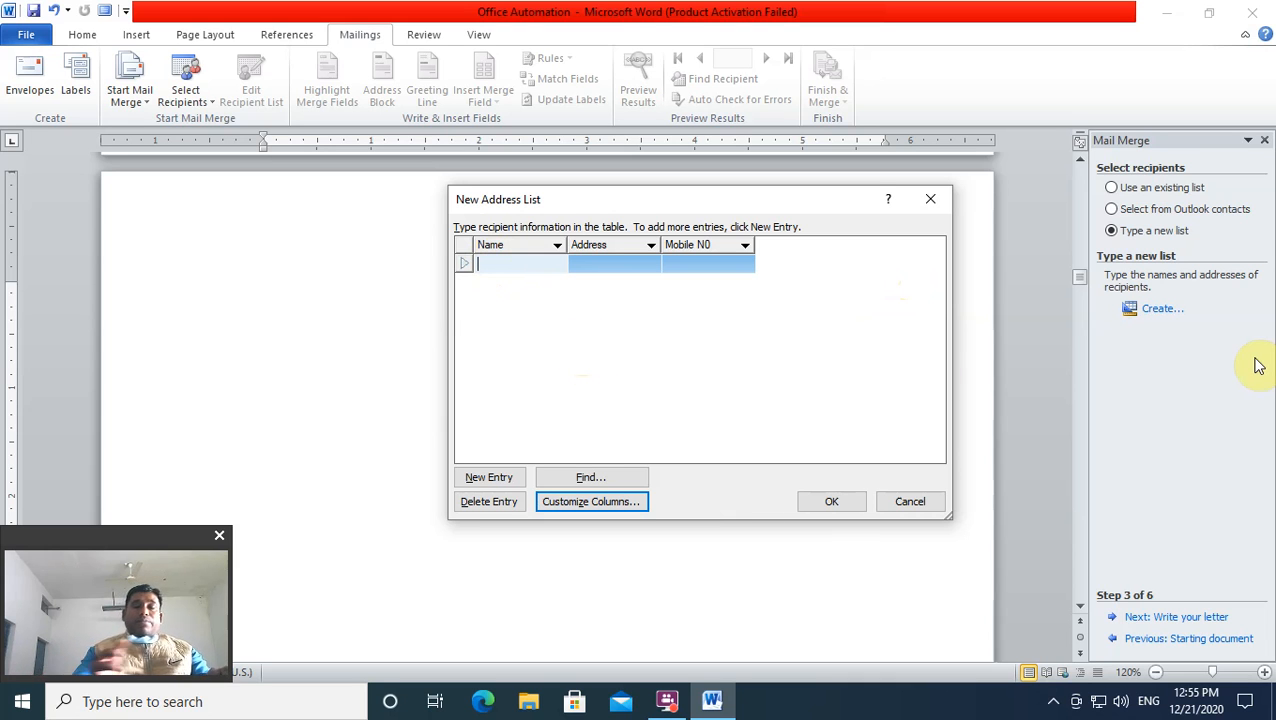
type("Rajesh")
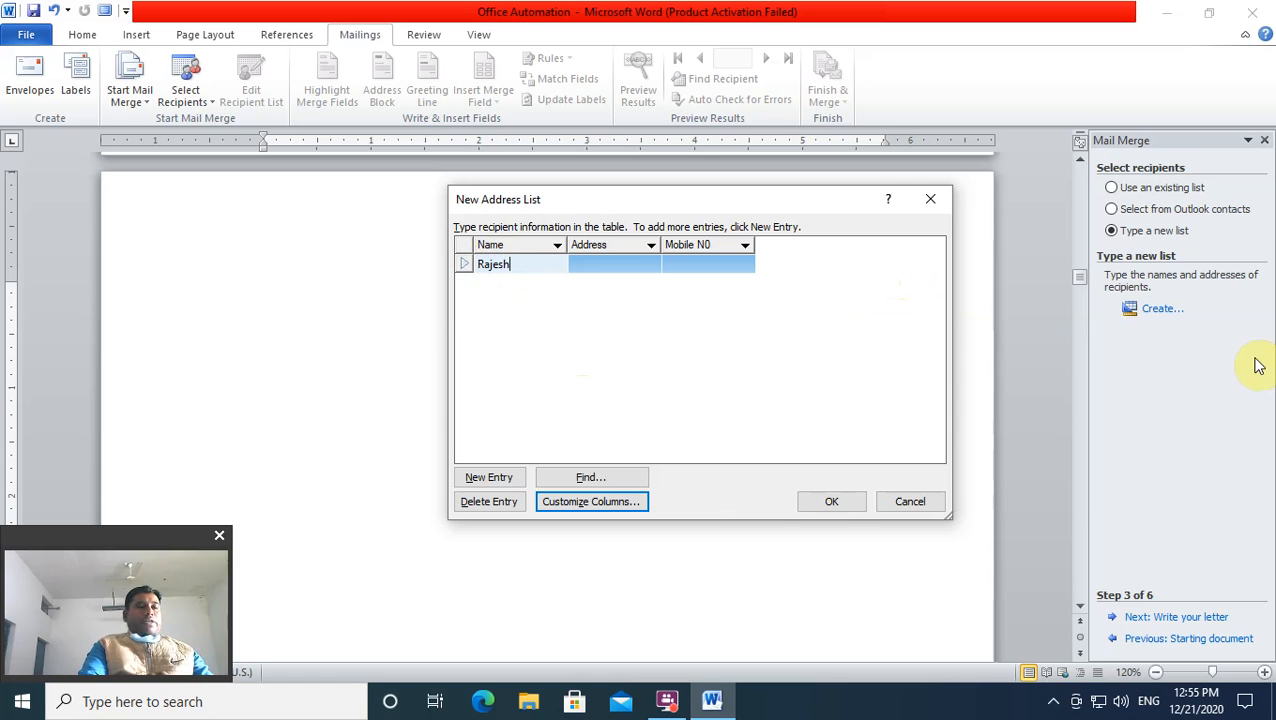
key("Tab")
type("sss")
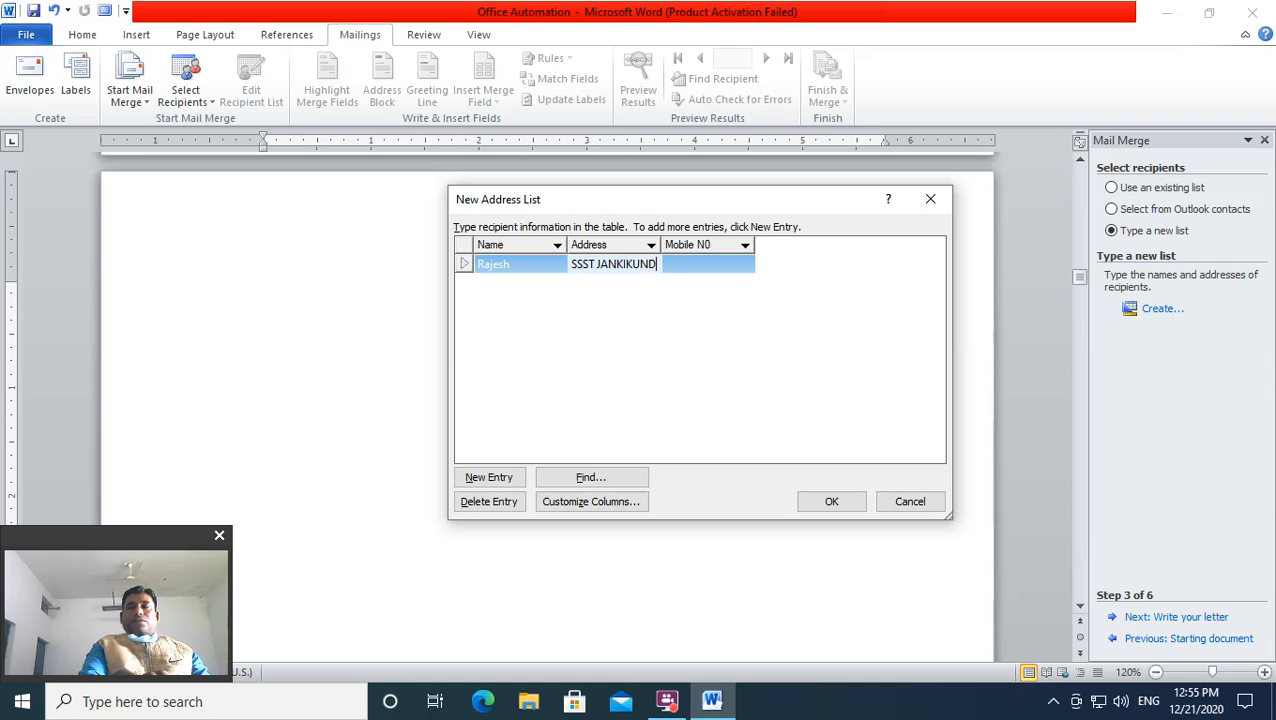
key("Tab")
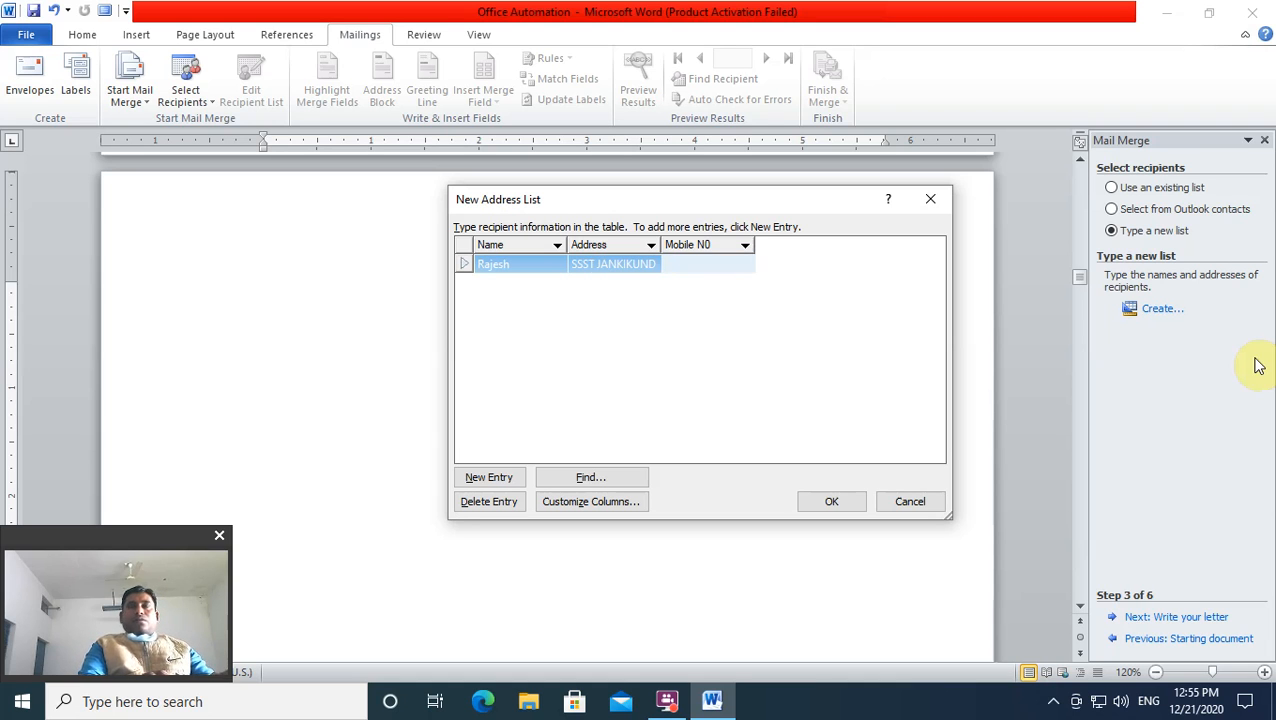
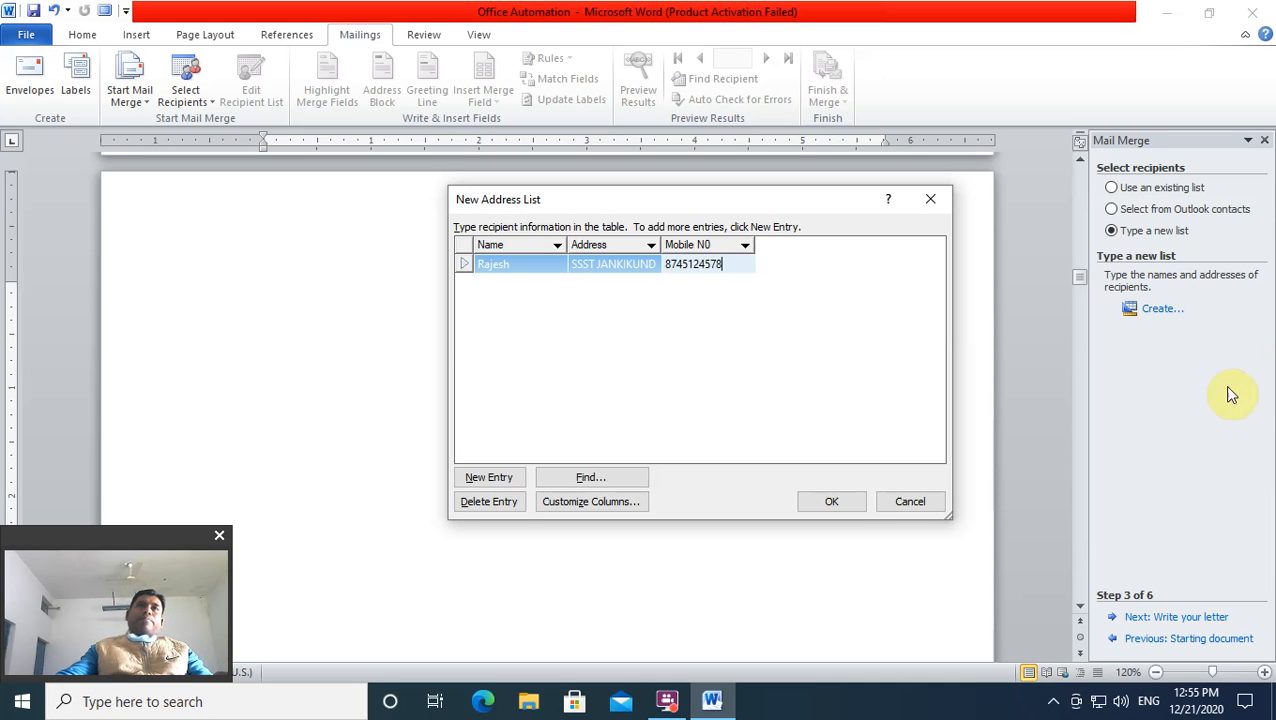
left_click(473, 480)
left_click(473, 480)
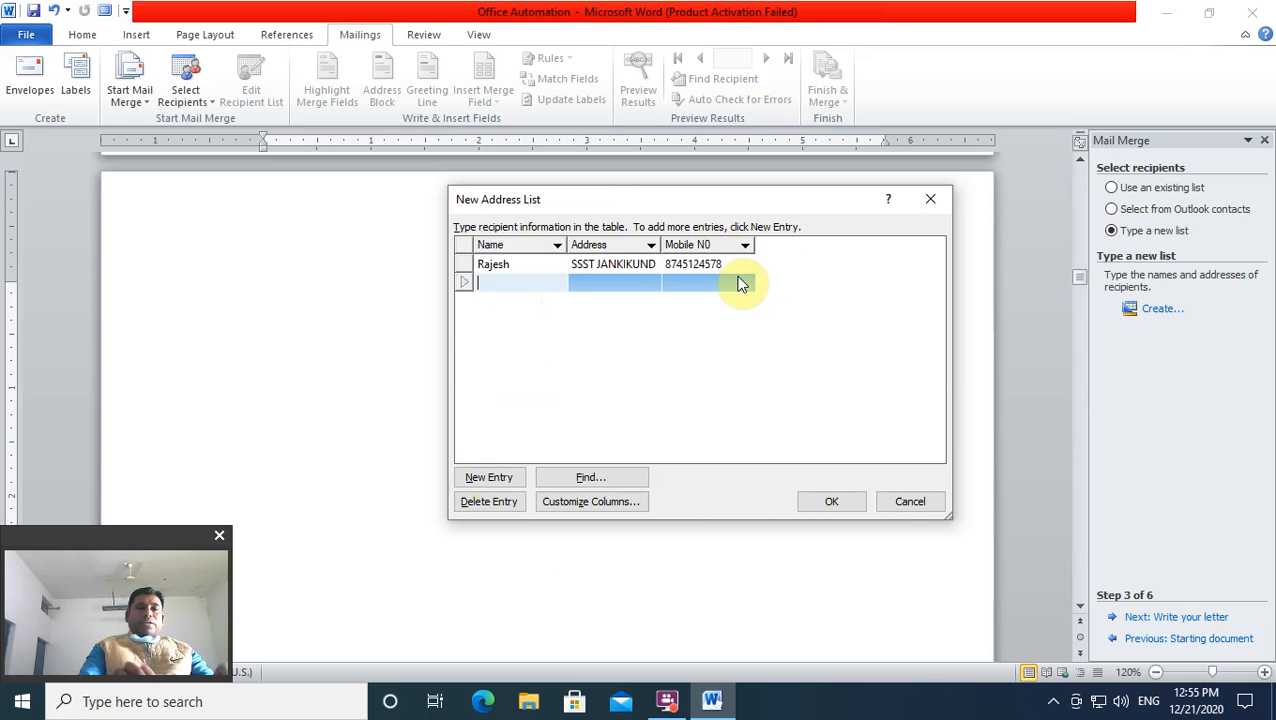
Step: Enter the second recipient's name, address and mobile number, correcting typing mistakes
type("rOHIT")
key("BackSpace")
key("BackSpace")
key("BackSpace")
key("BackSpace")
key("BackSpace")
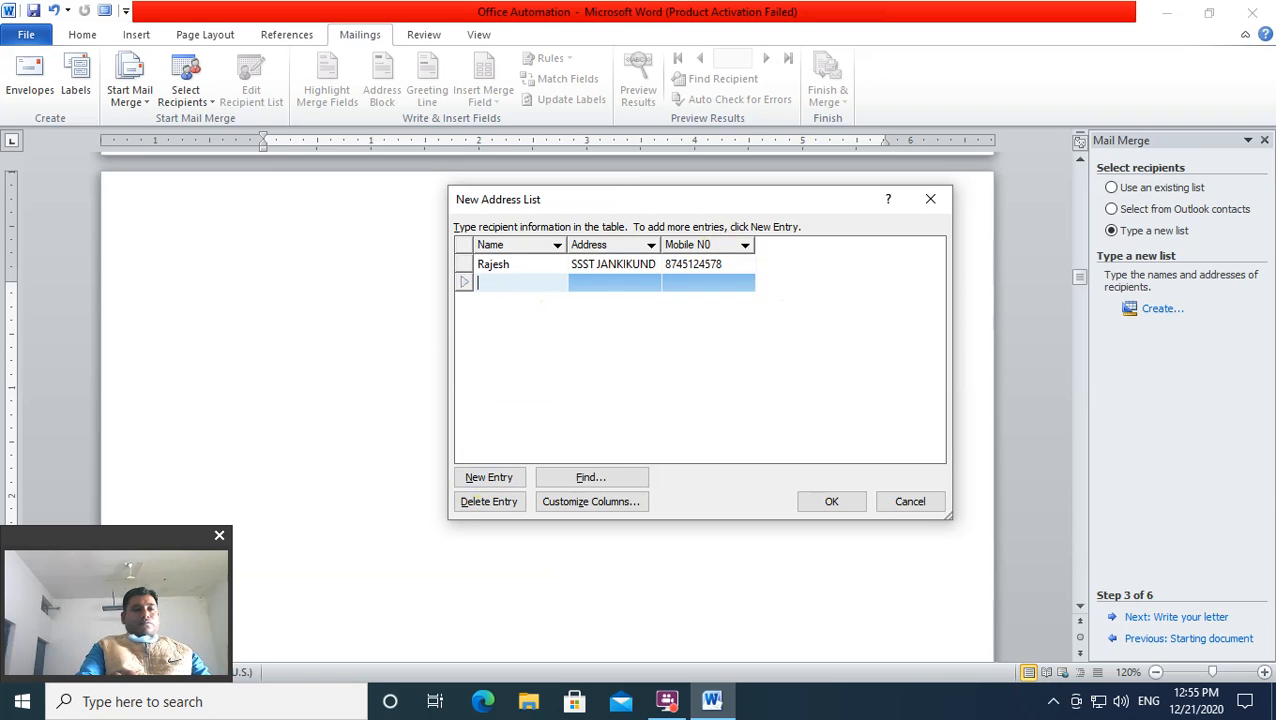
type("R")
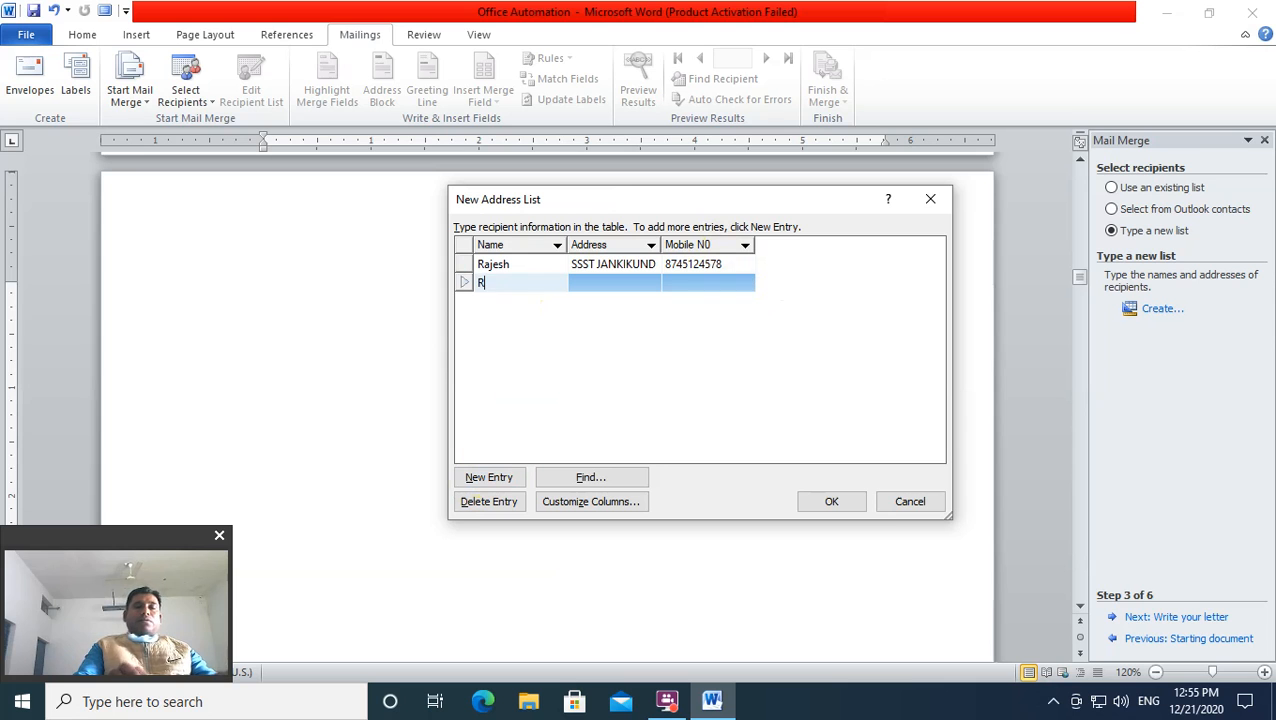
type("ohit")
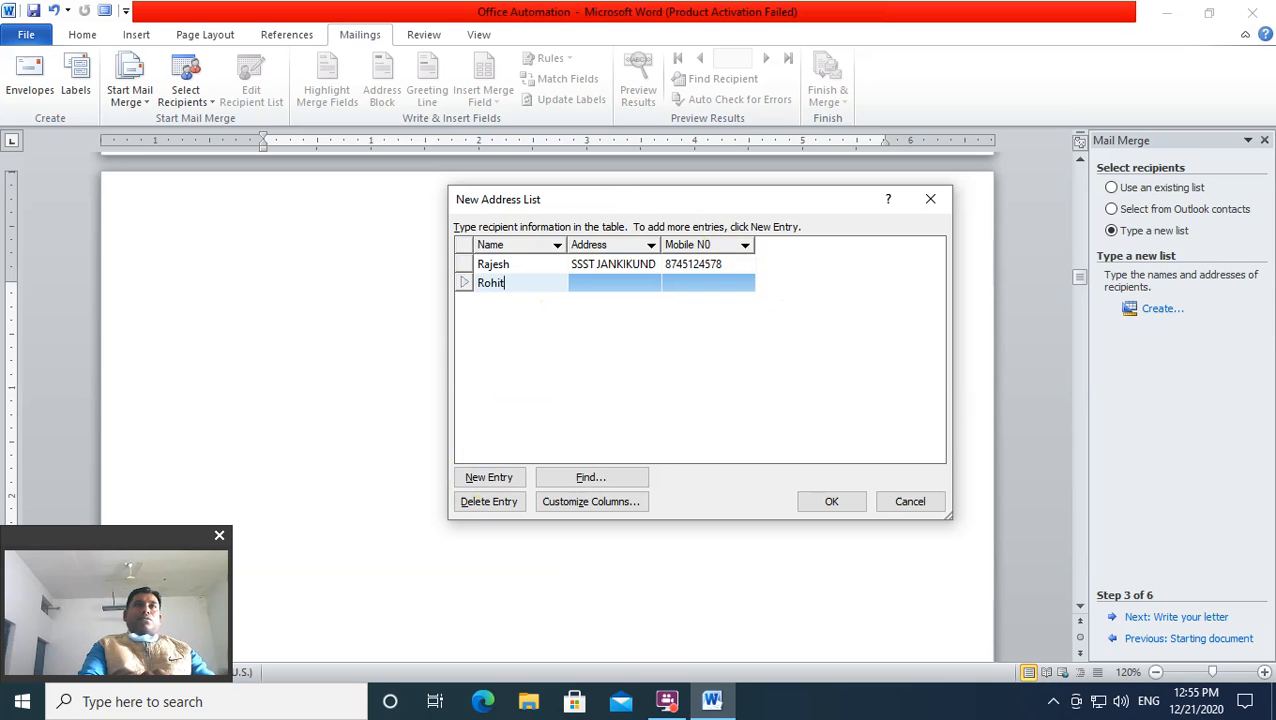
key("Tab")
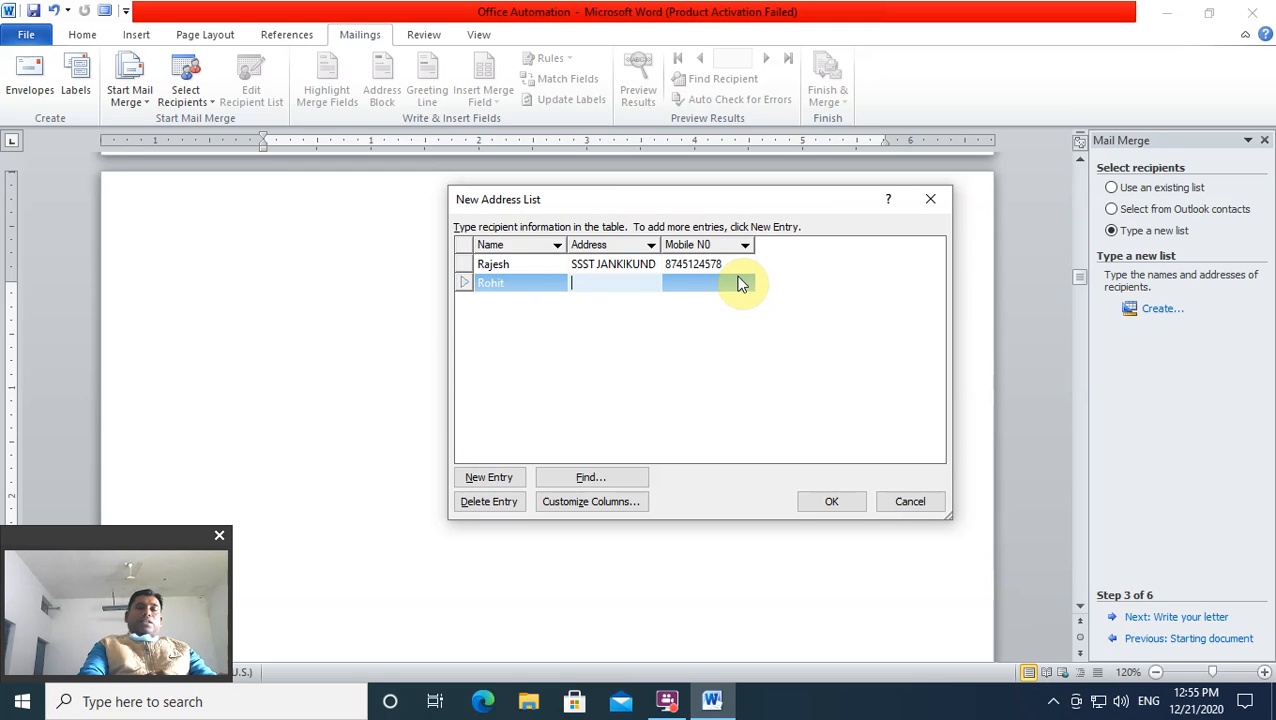
type("chitr")
key("BackSpace")
key("BackSpace")
key("BackSpace")
key("BackSpace")
key("BackSpace")
type("Chitrakoot")
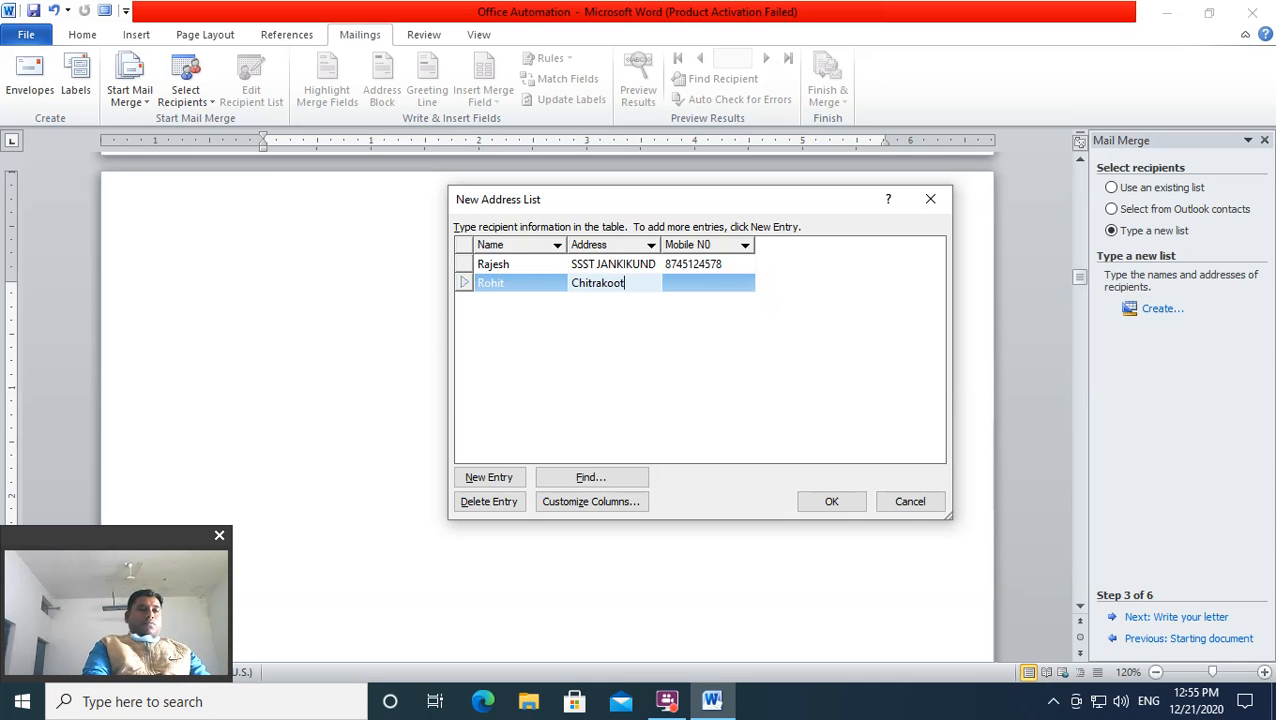
type(" sa")
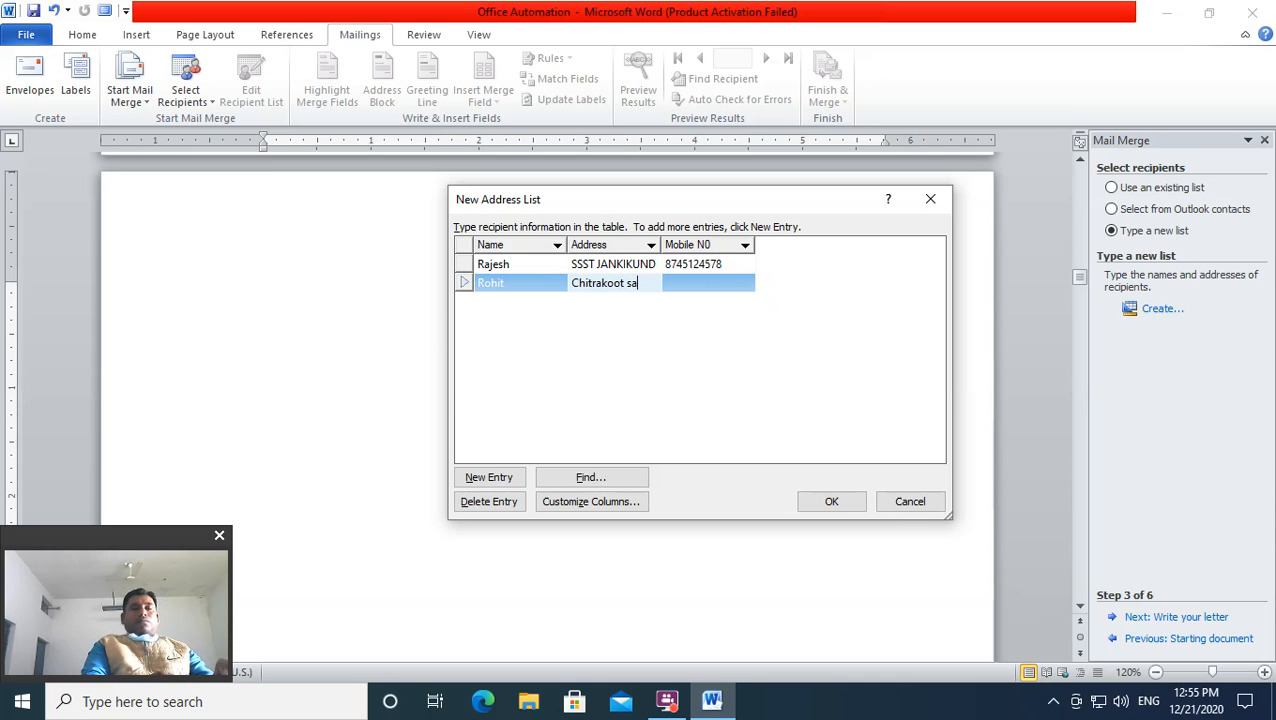
type("tna")
left_click(739, 277)
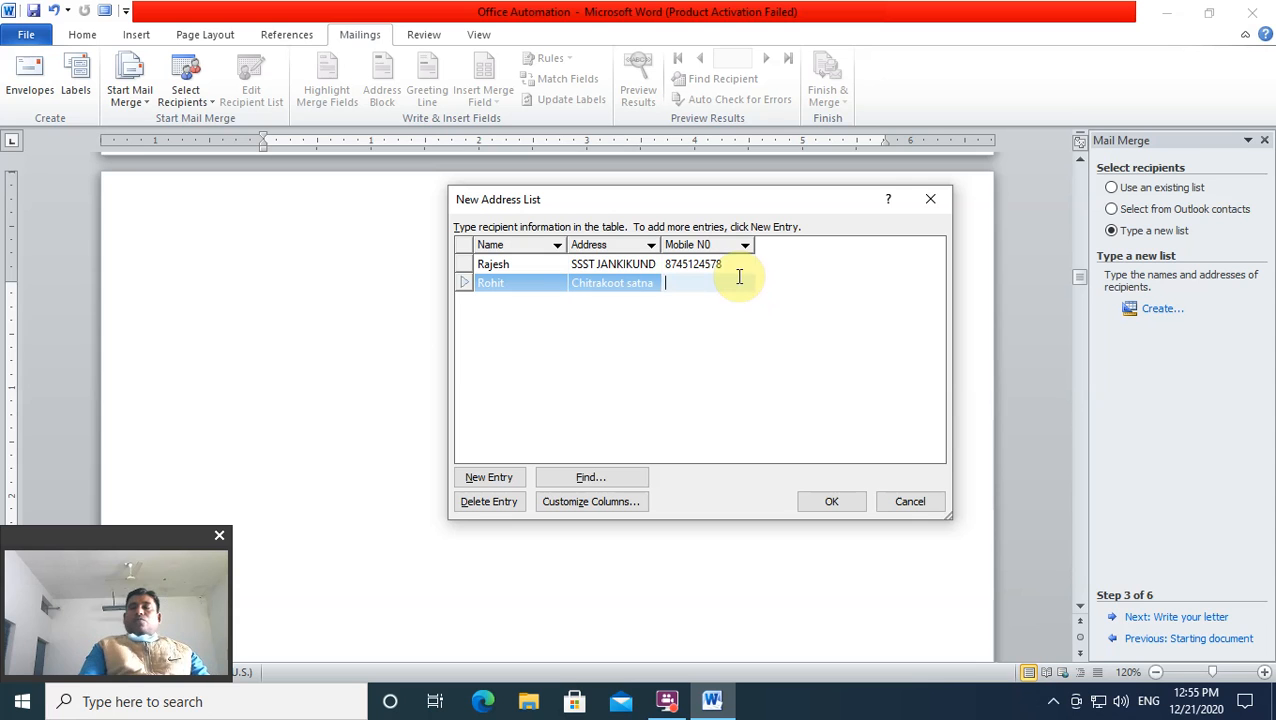
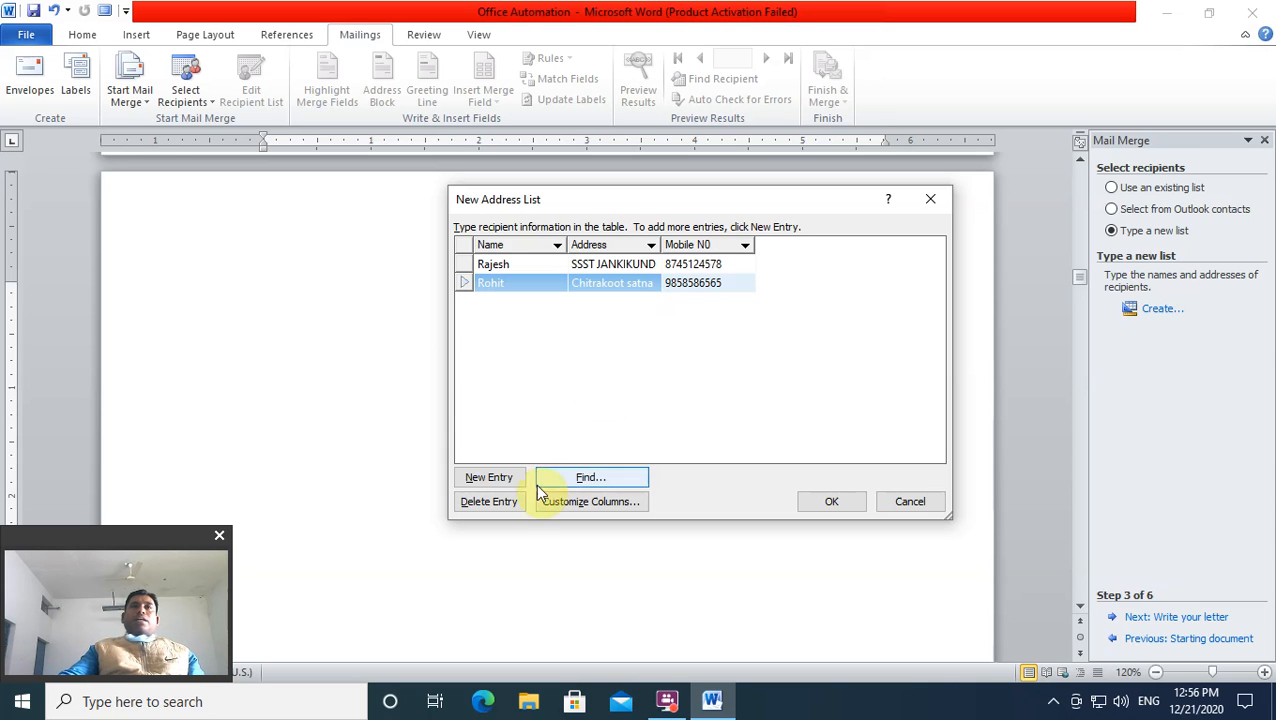
Step: Add a third row and fill in that recipient's name, address and mobile number
left_click(488, 477)
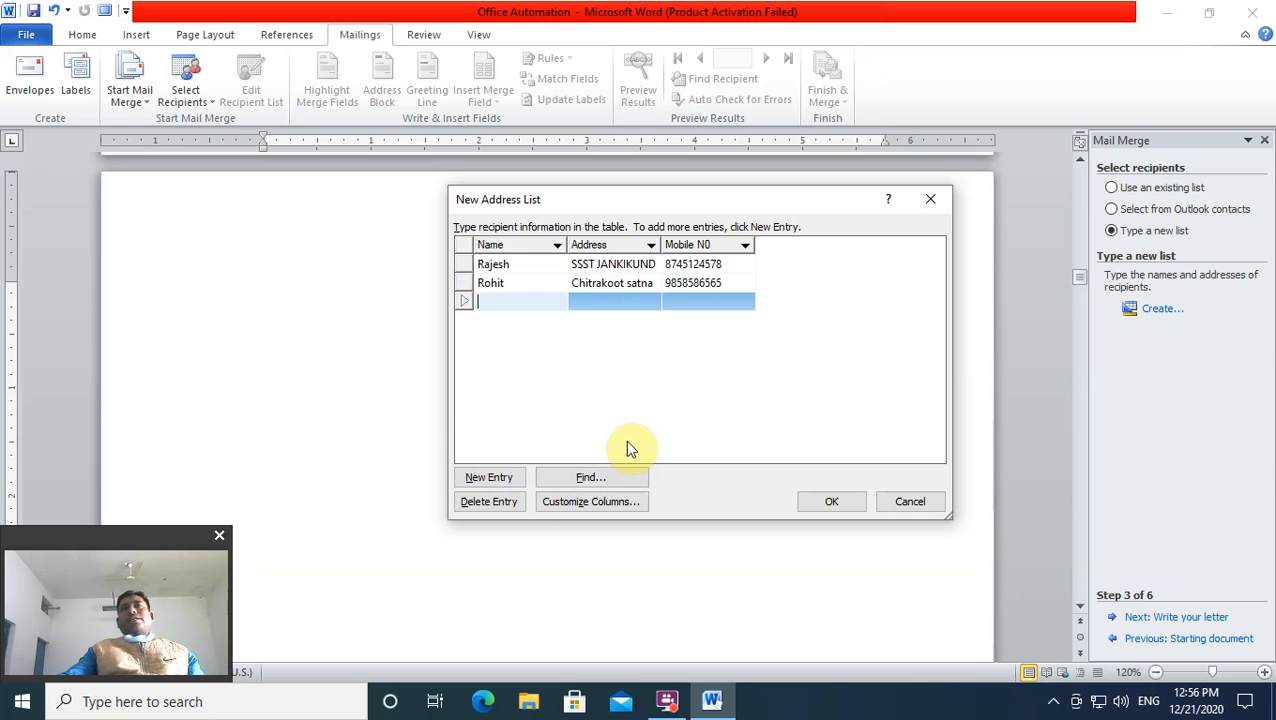
type("Dee")
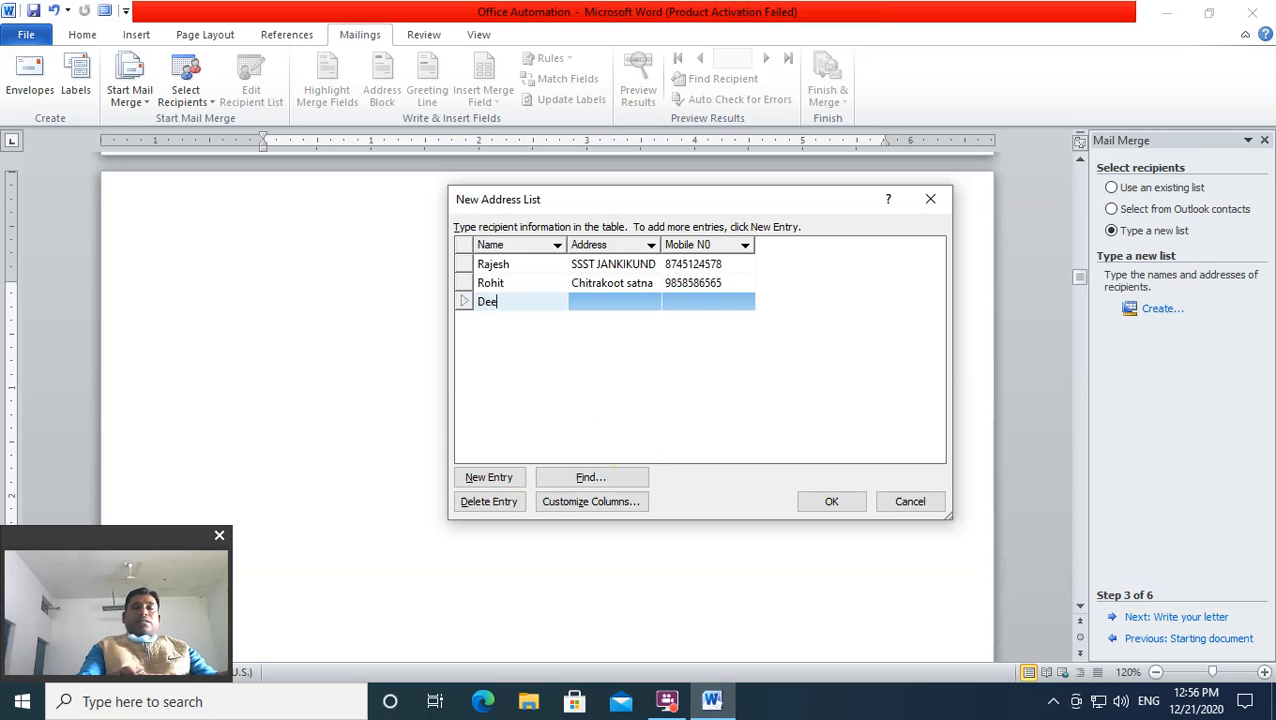
type("pak")
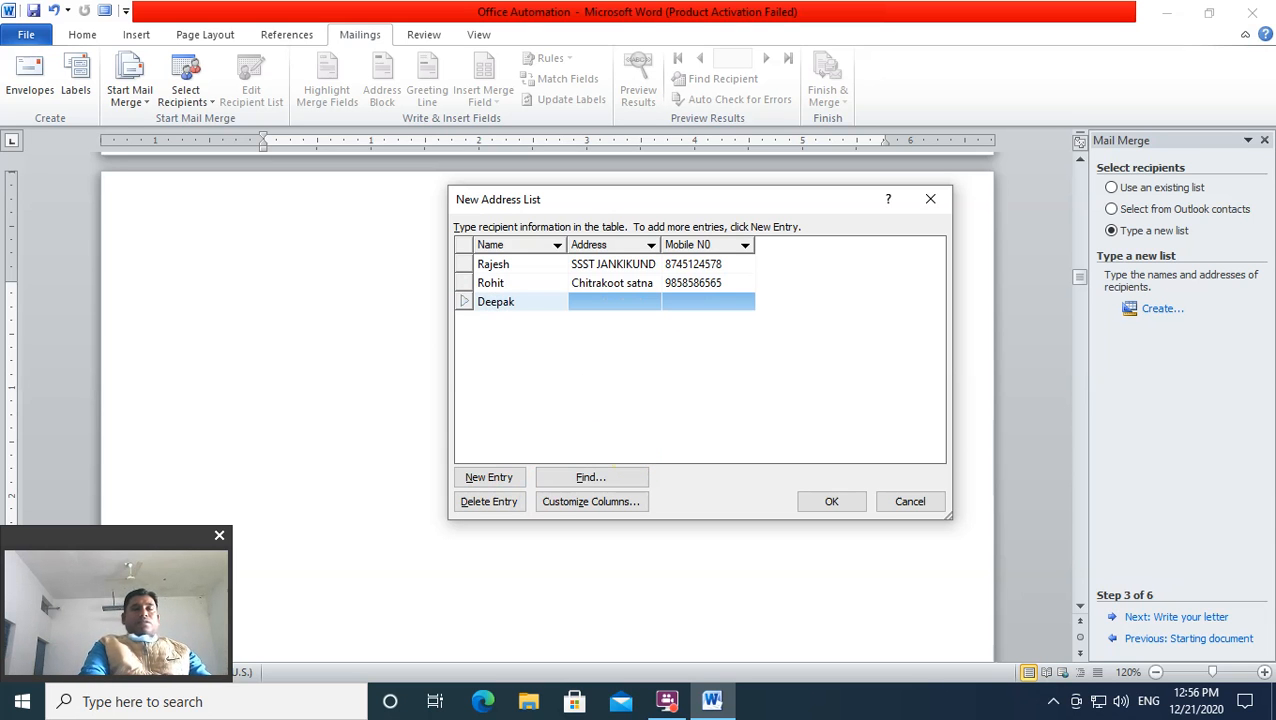
key("Tab")
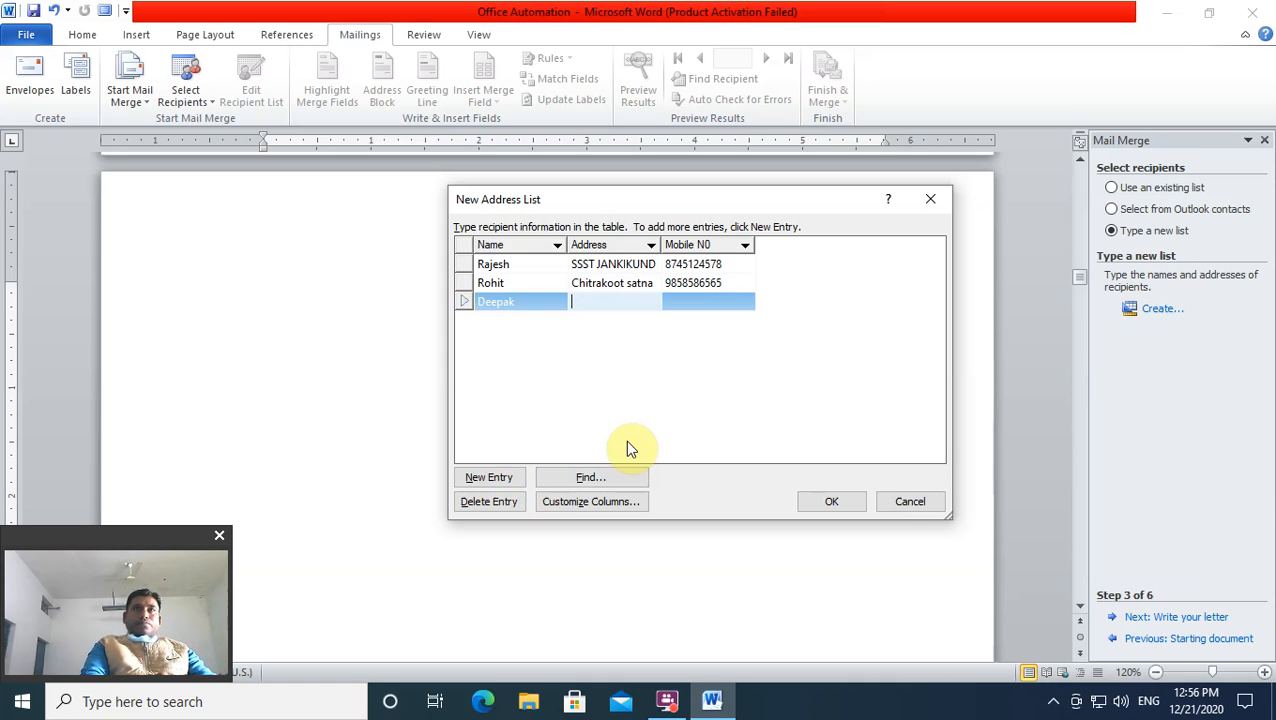
type("Kaw")
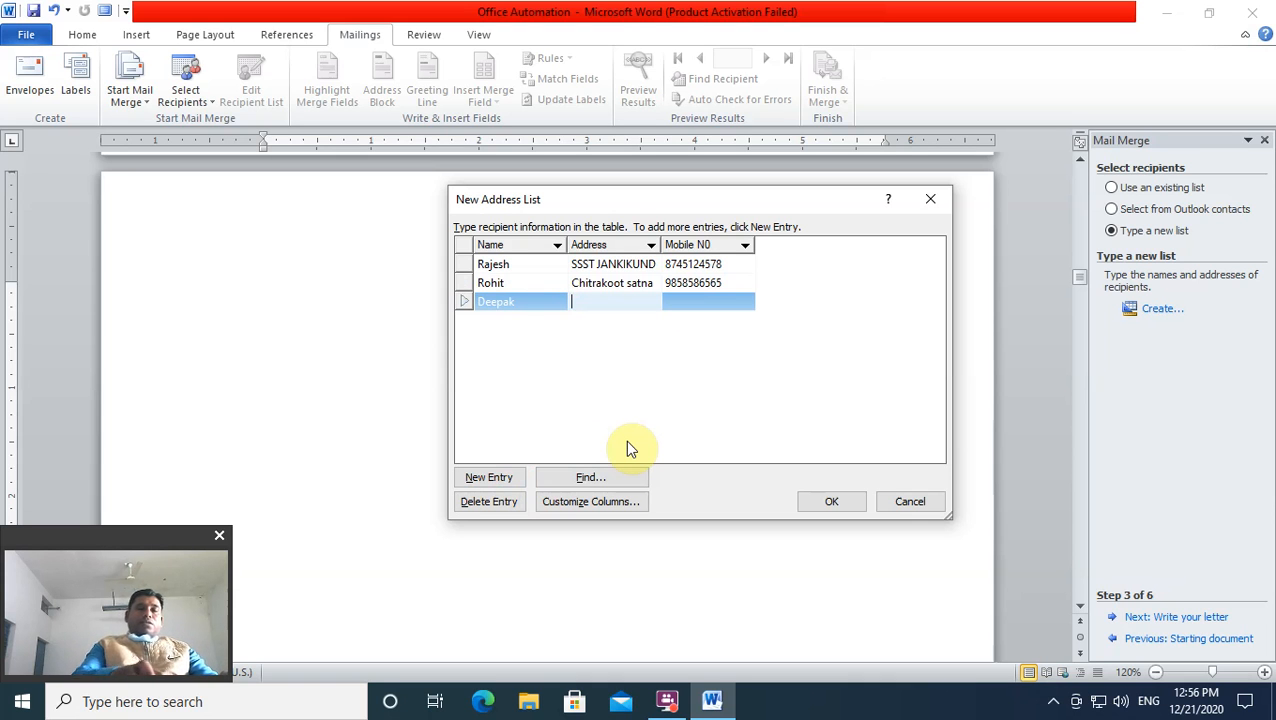
key("BackSpace")
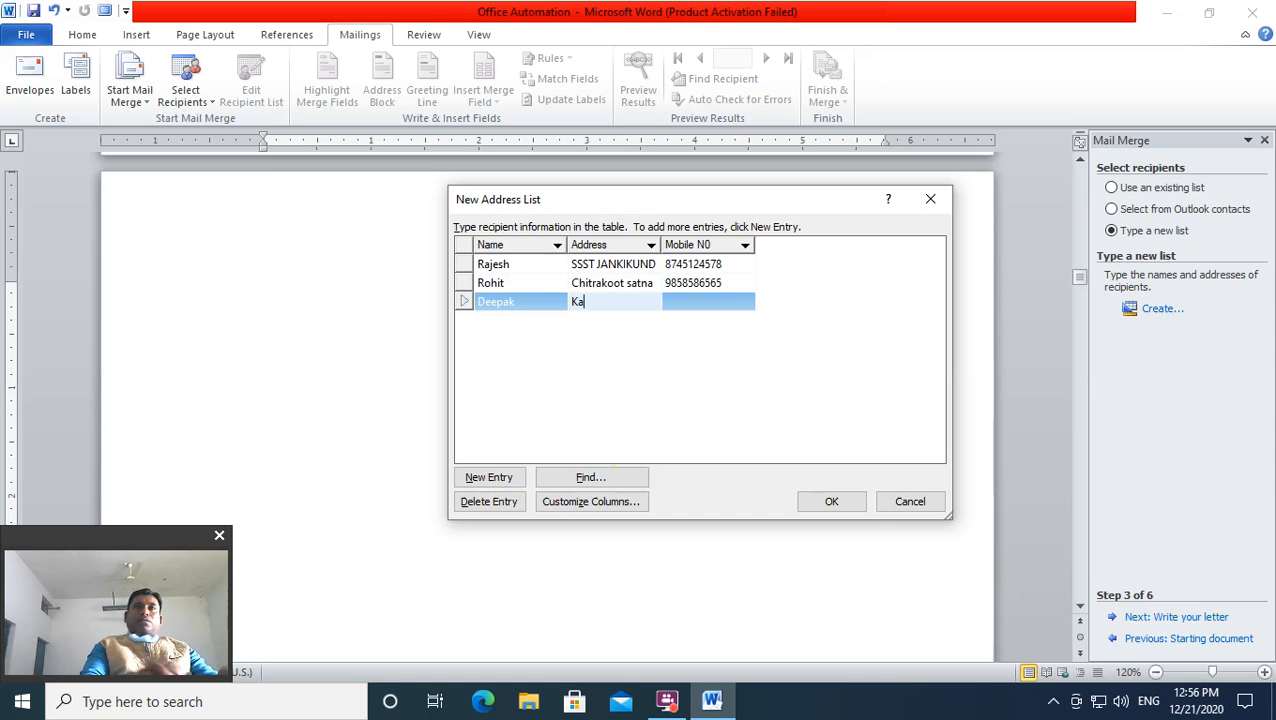
type("rwi c")
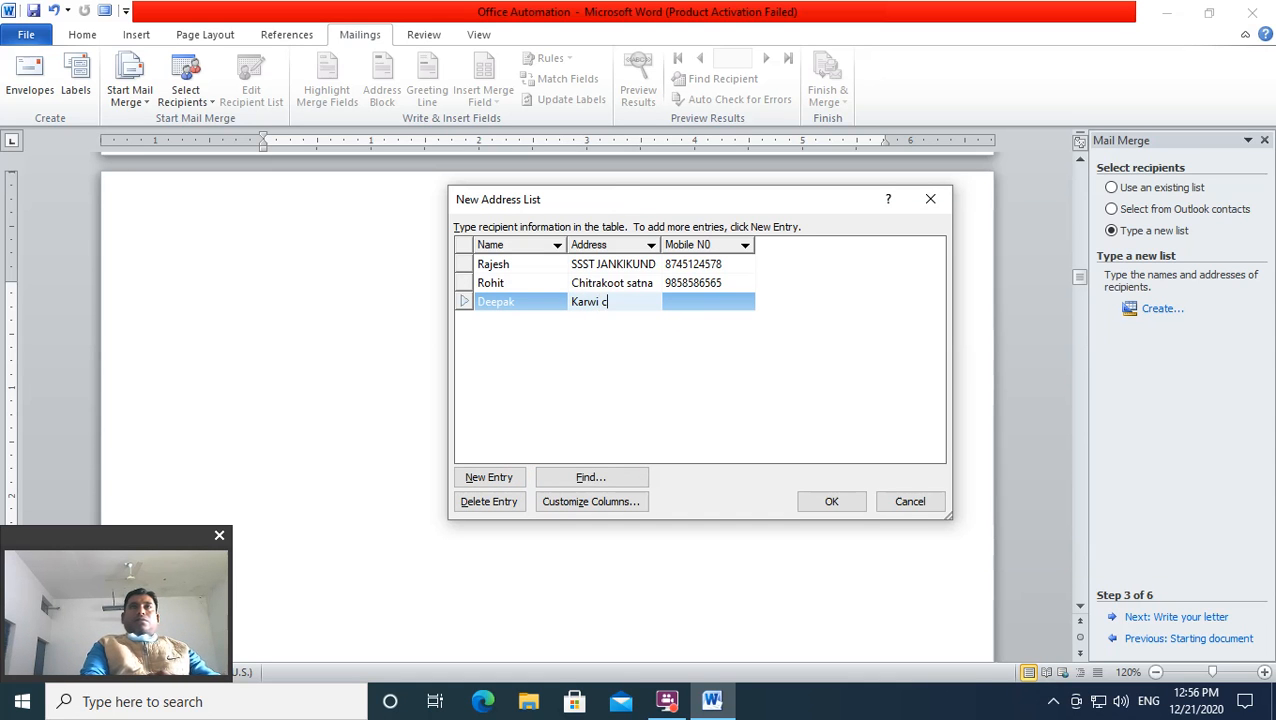
type("htrkaoot")
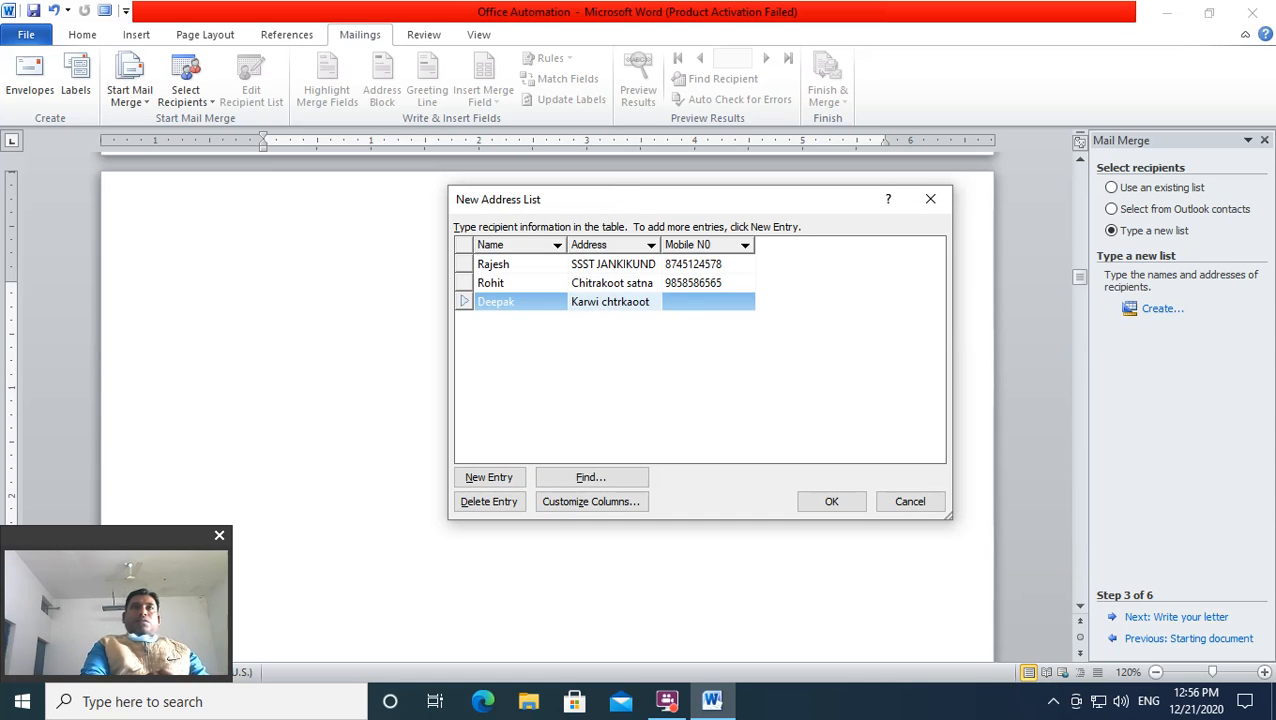
key("BackSpace")
key("BackSpace")
key("BackSpace")
key("BackSpace")
key("BackSpace")
key("BackSpace")
key("BackSpace")
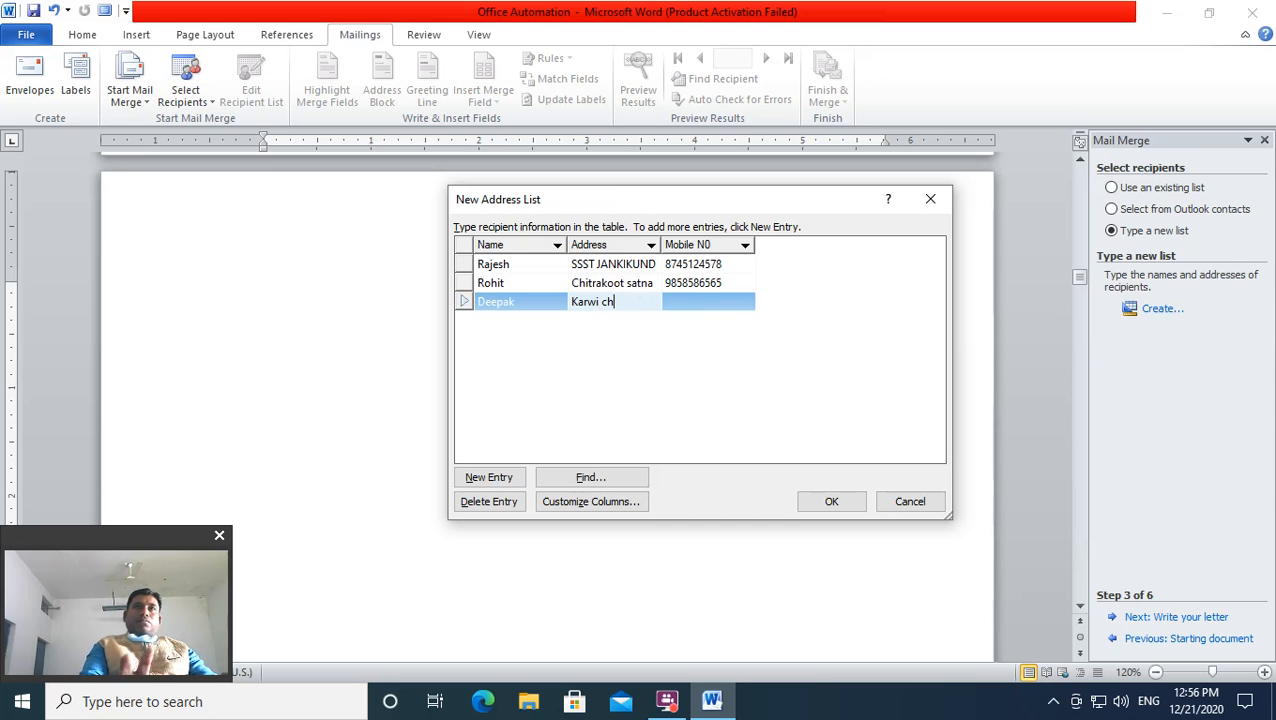
type("itrakoot")
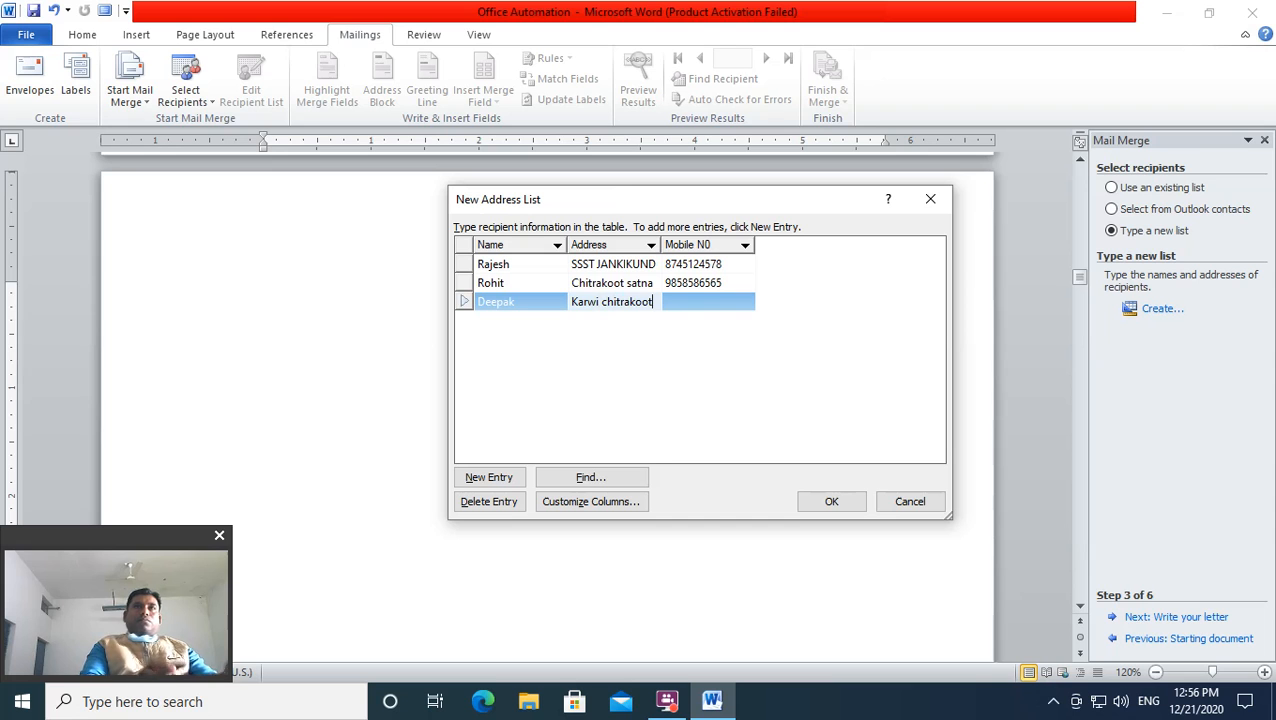
key("Tab")
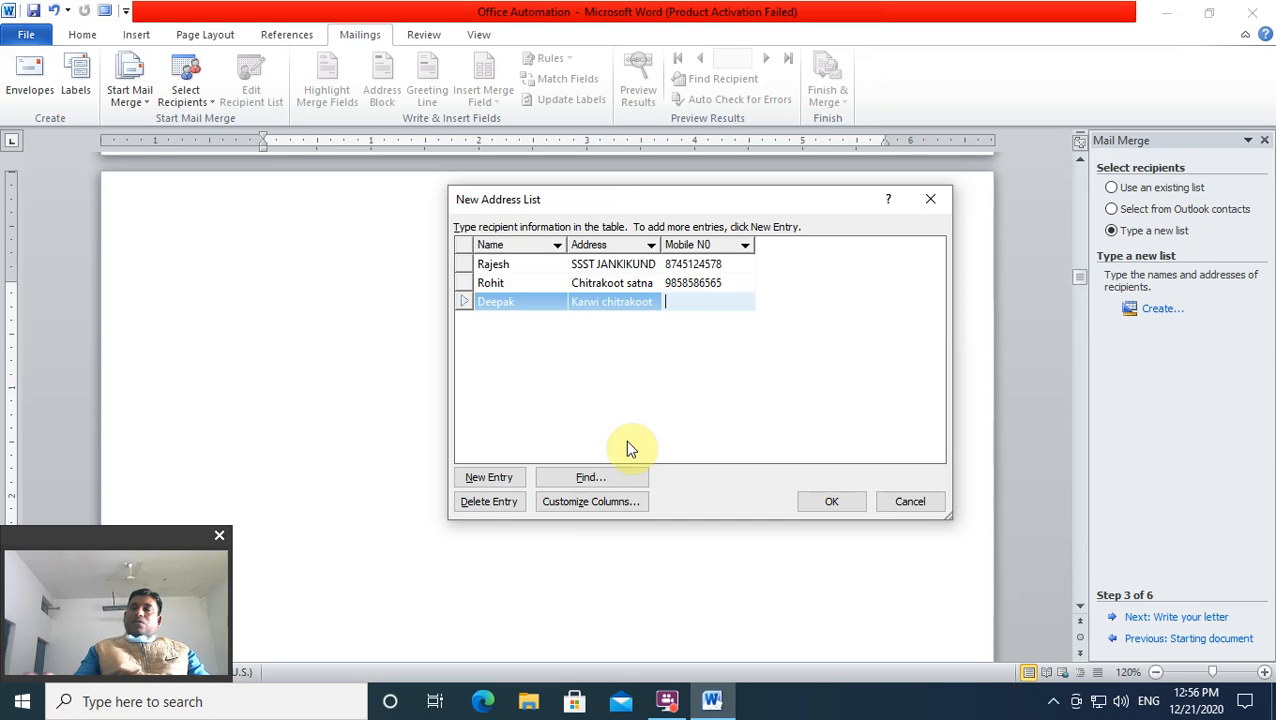
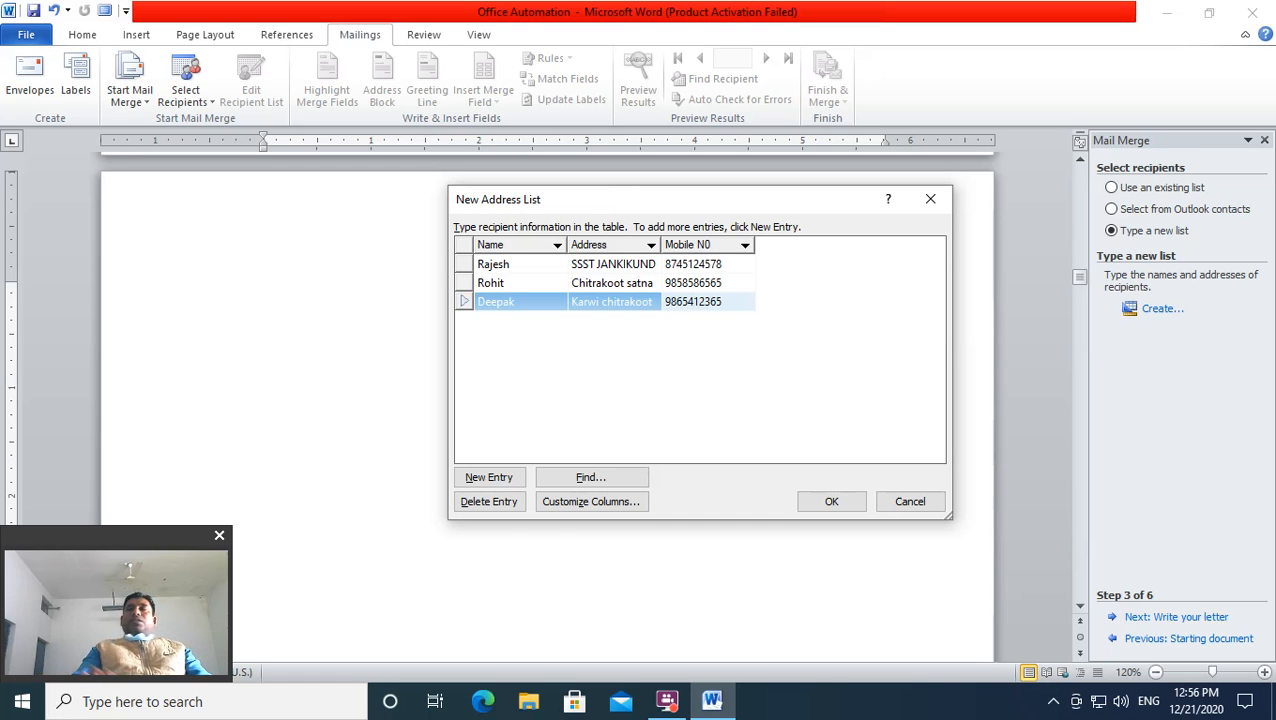
Step: Add a fourth row and fill in that recipient's name, address and mobile number
left_click(470, 478)
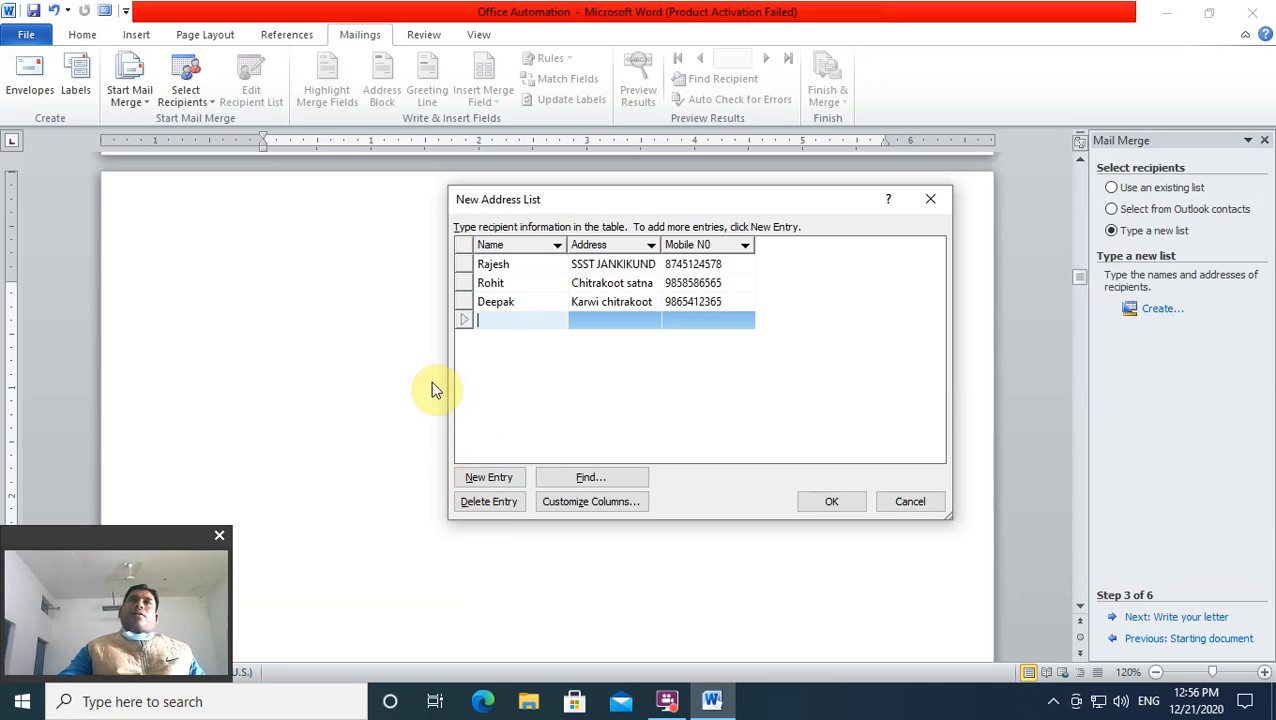
left_click(621, 300)
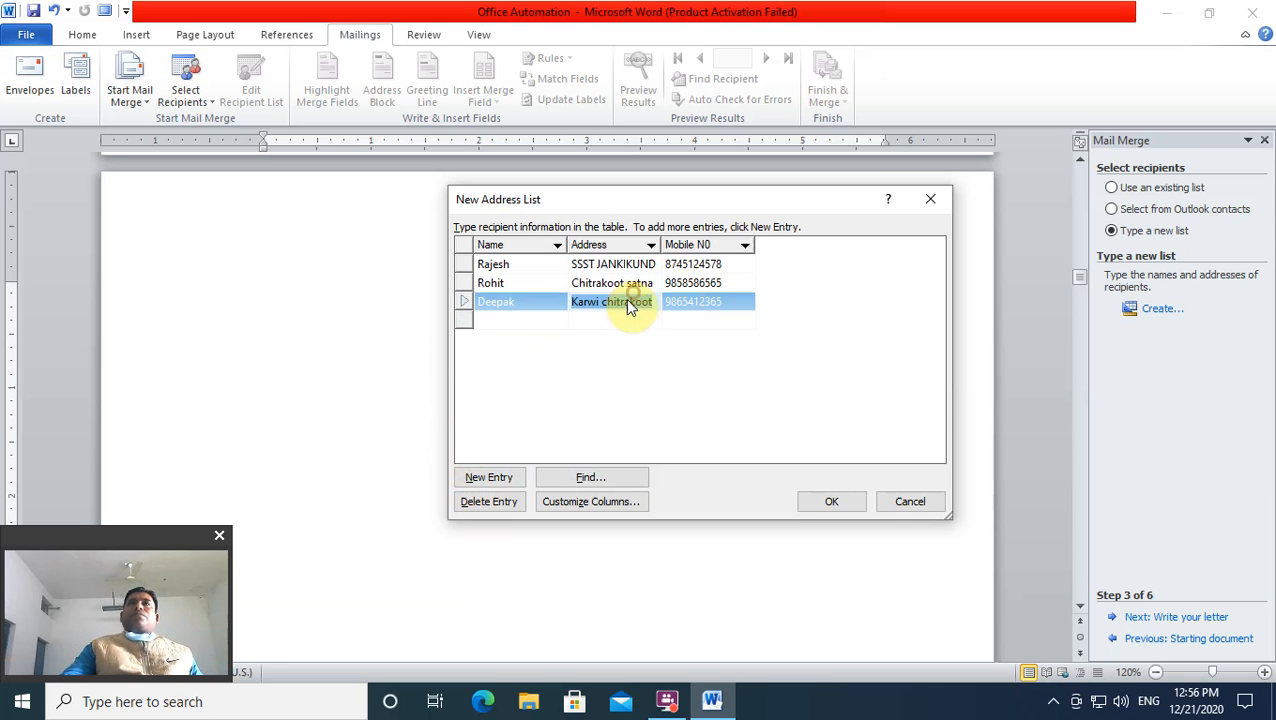
left_click(530, 320)
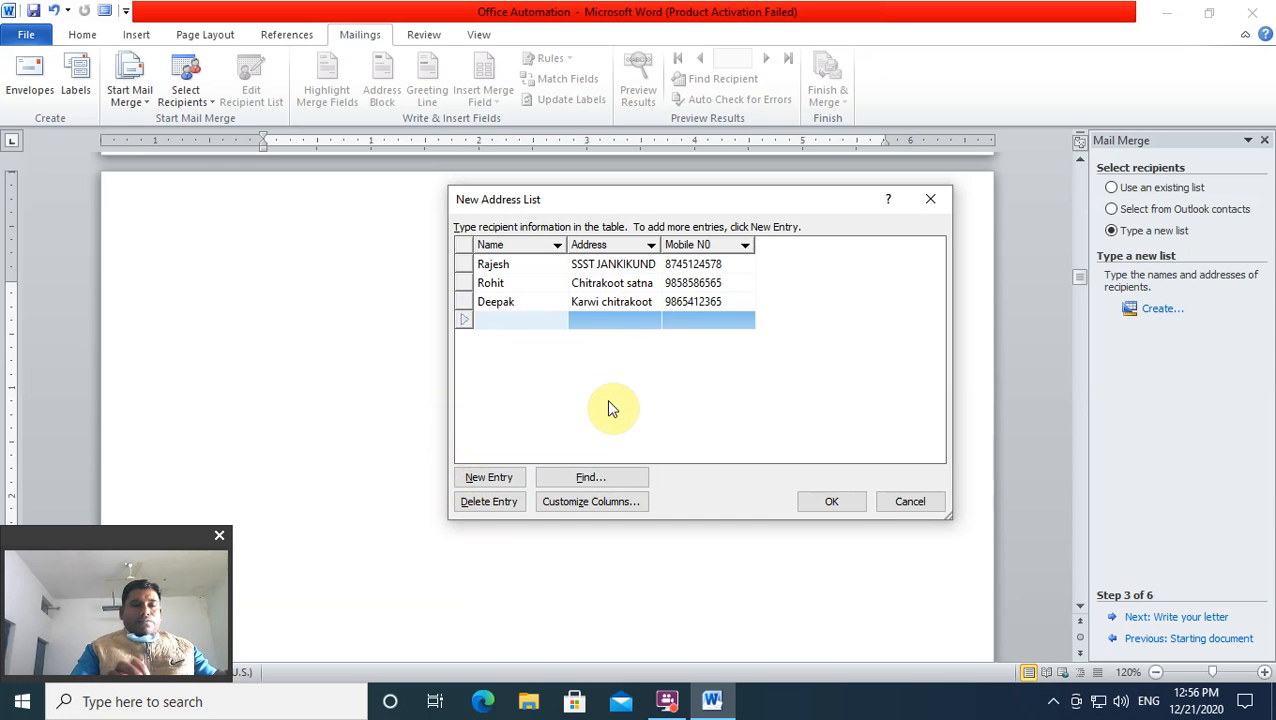
type("Ajay")
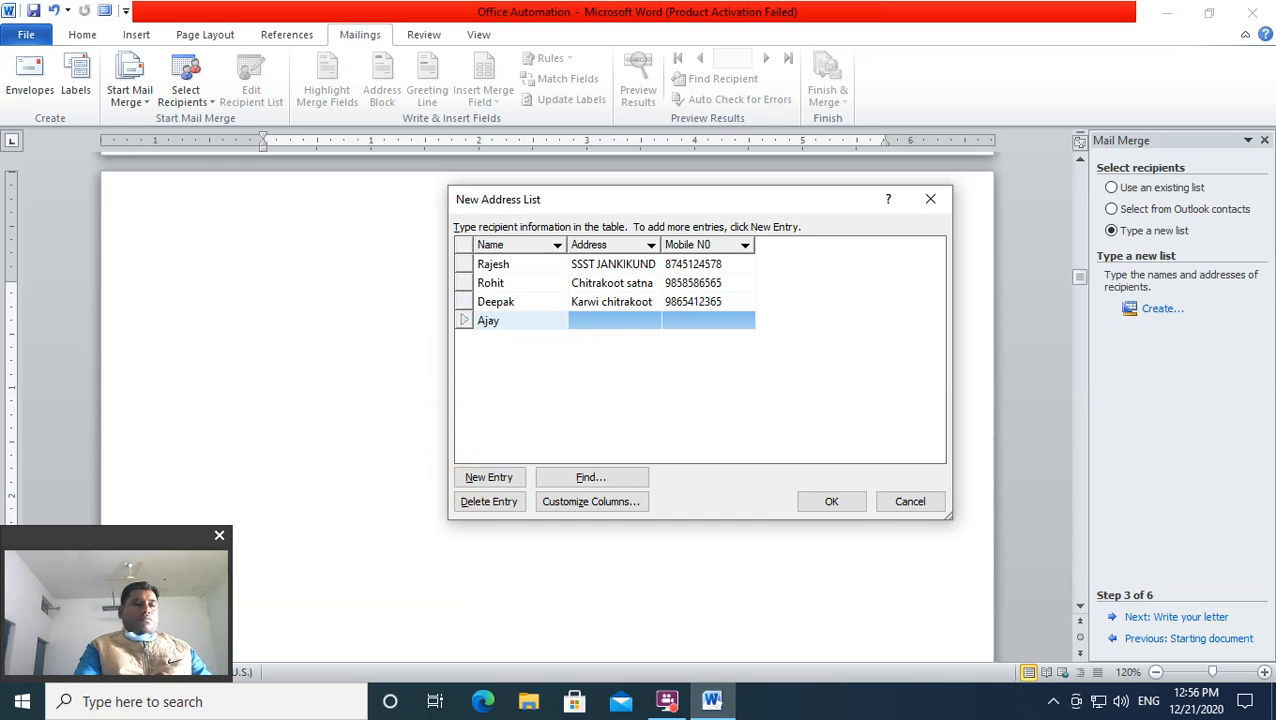
key("Tab")
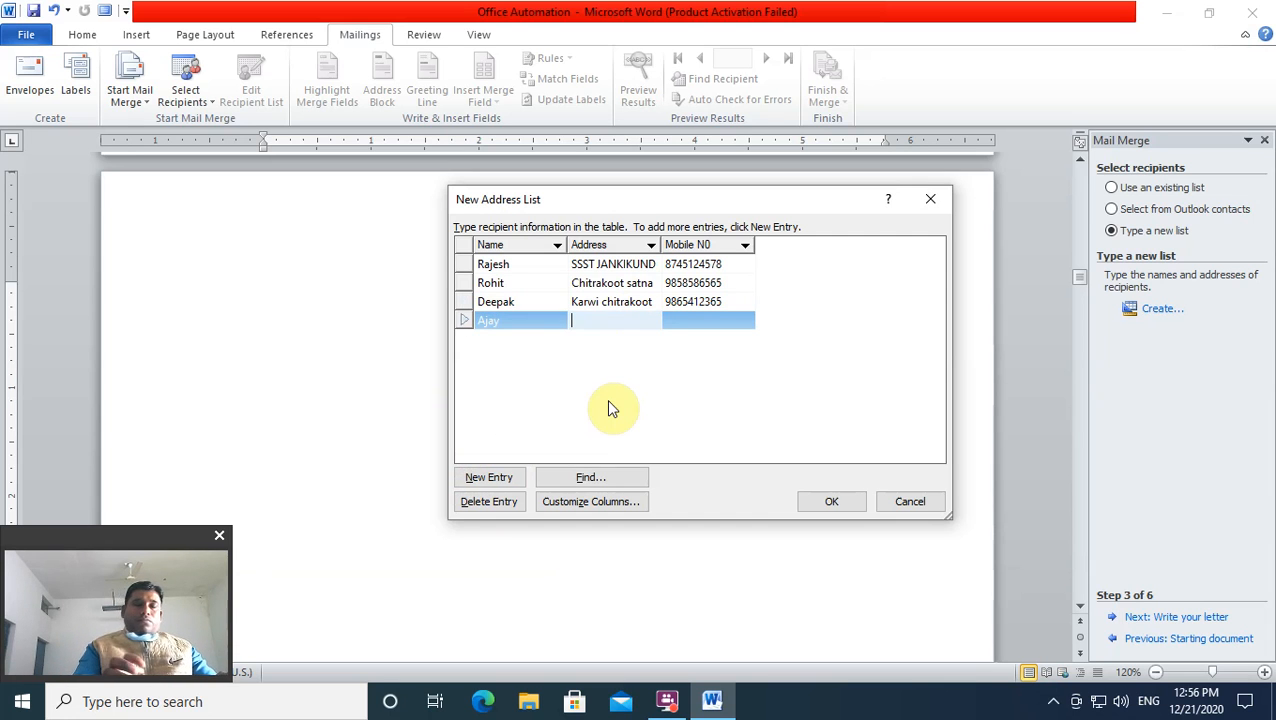
type("Satna")
key("BackSpace")
key("BackSpace")
type("b")
key("BackSpace")
key("BackSpace")
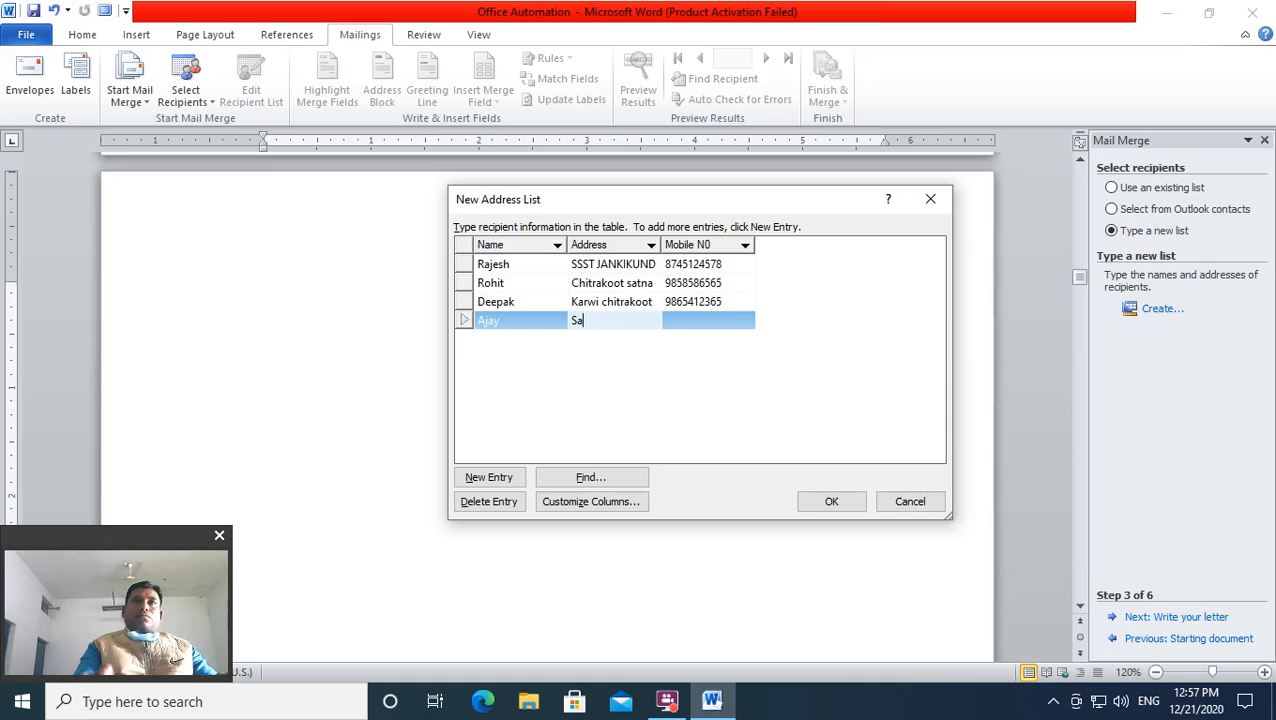
key("BackSpace")
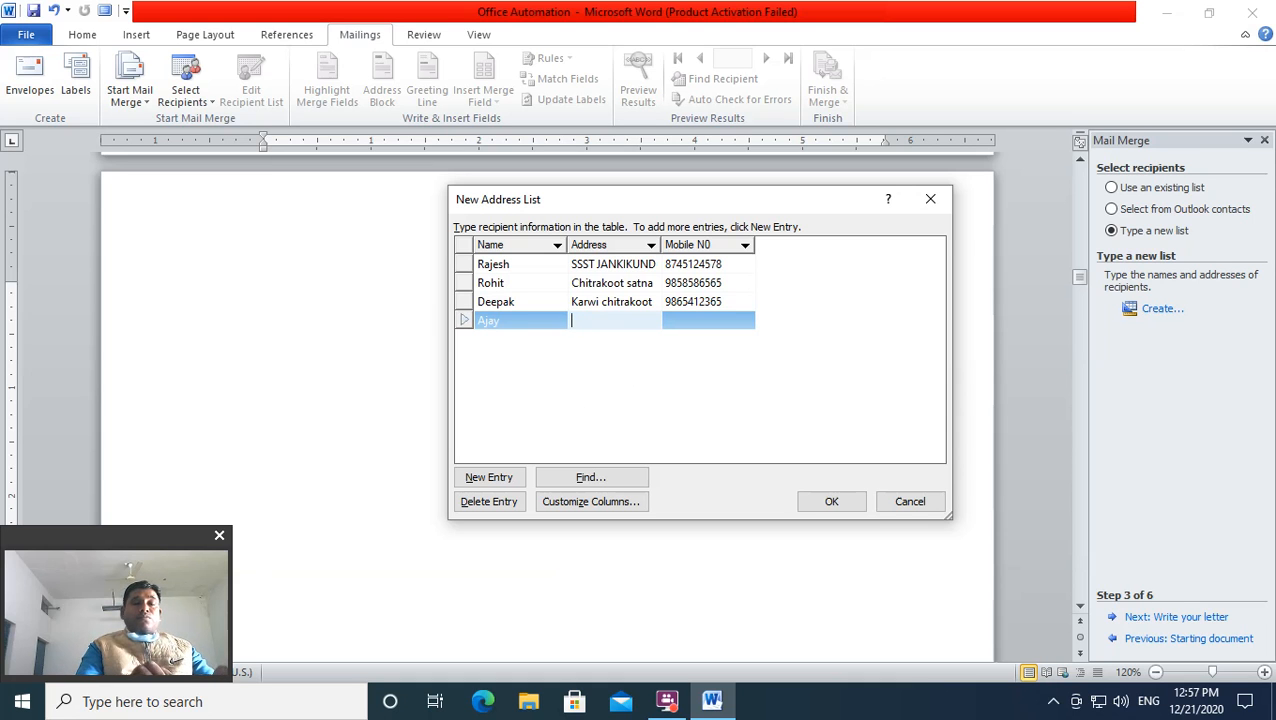
type("jankiki")
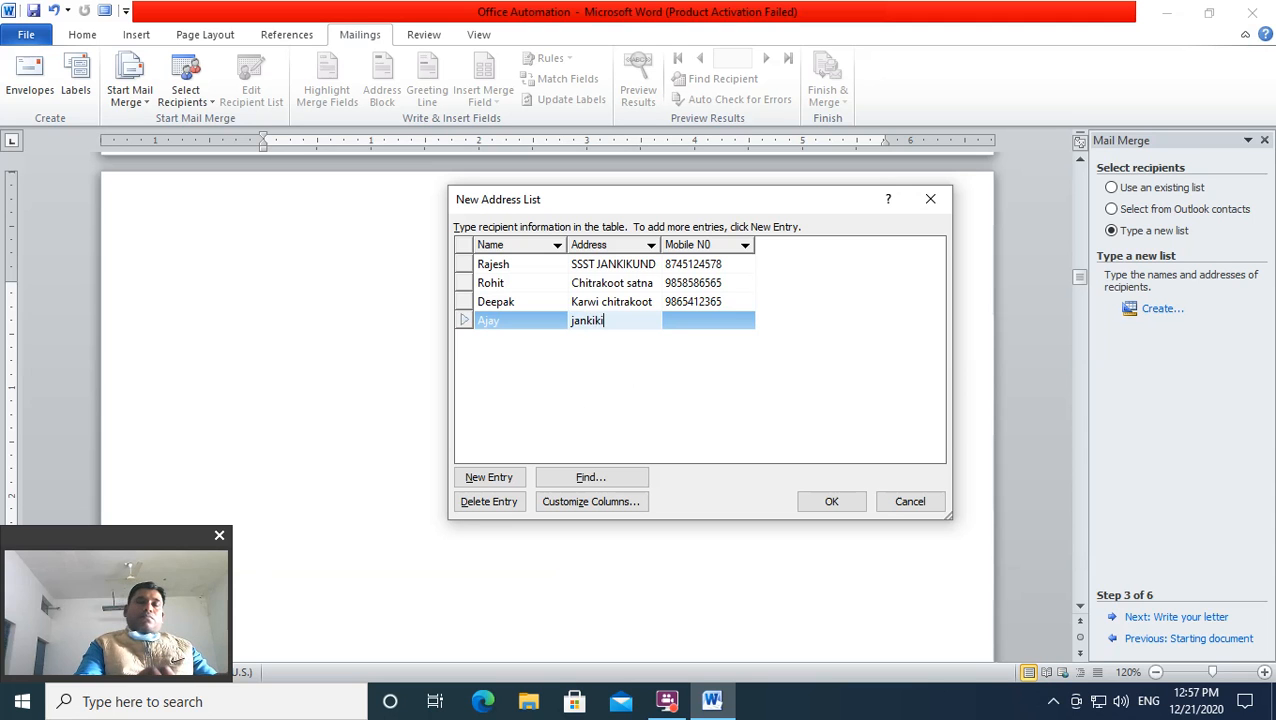
key("BackSpace")
type("und ")
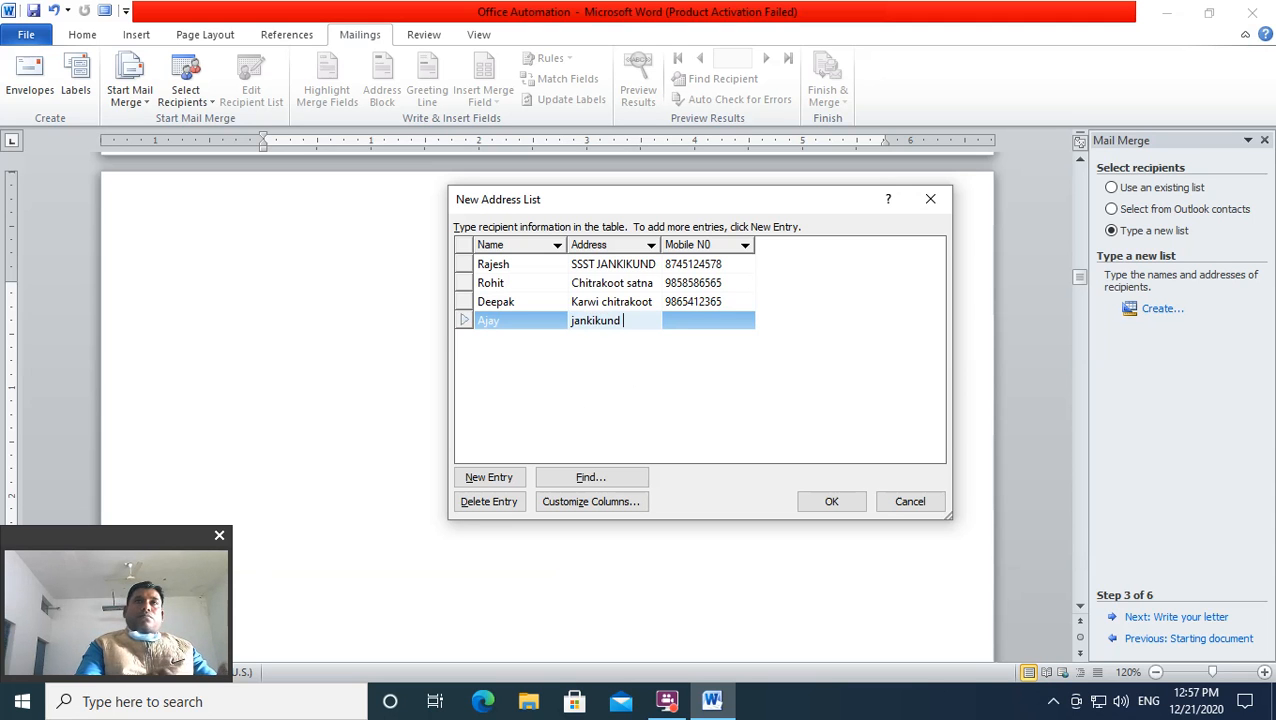
type("chitrakoot")
key("Tab")
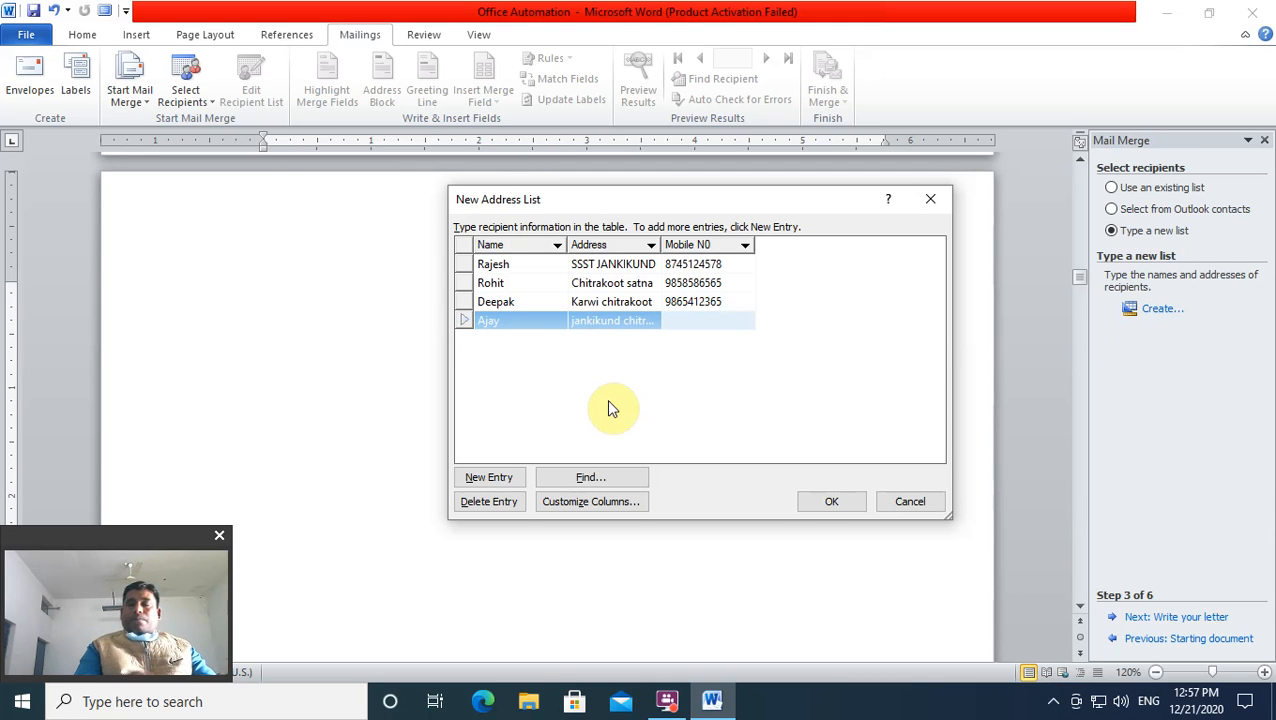
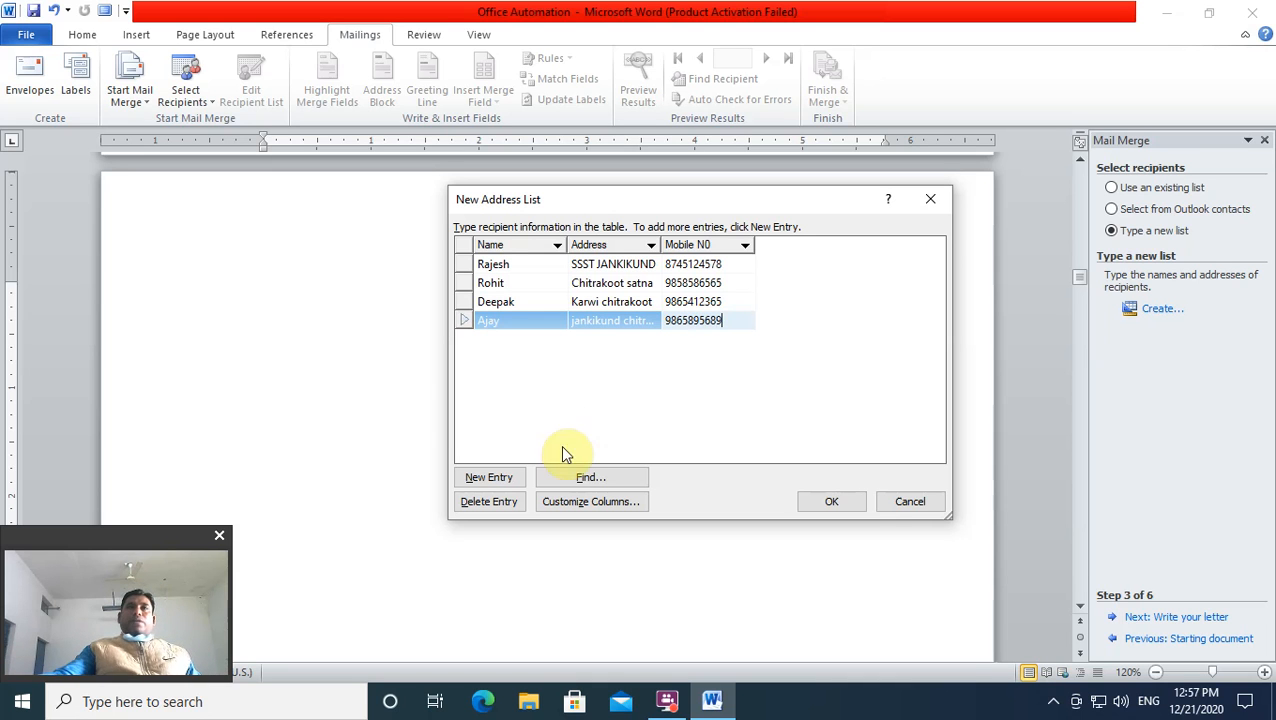
Step: Close the address list, save it as demo, and accept it in Mail Merge Recipients
left_click(825, 505)
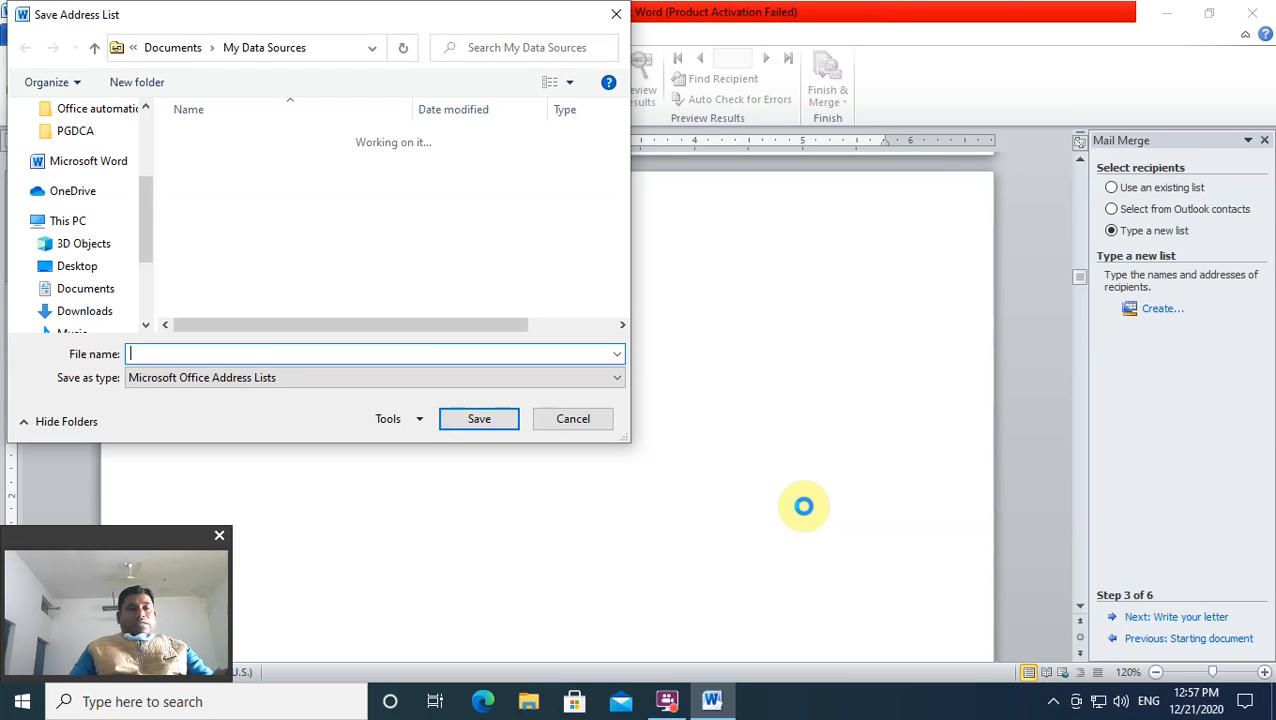
type("demo")
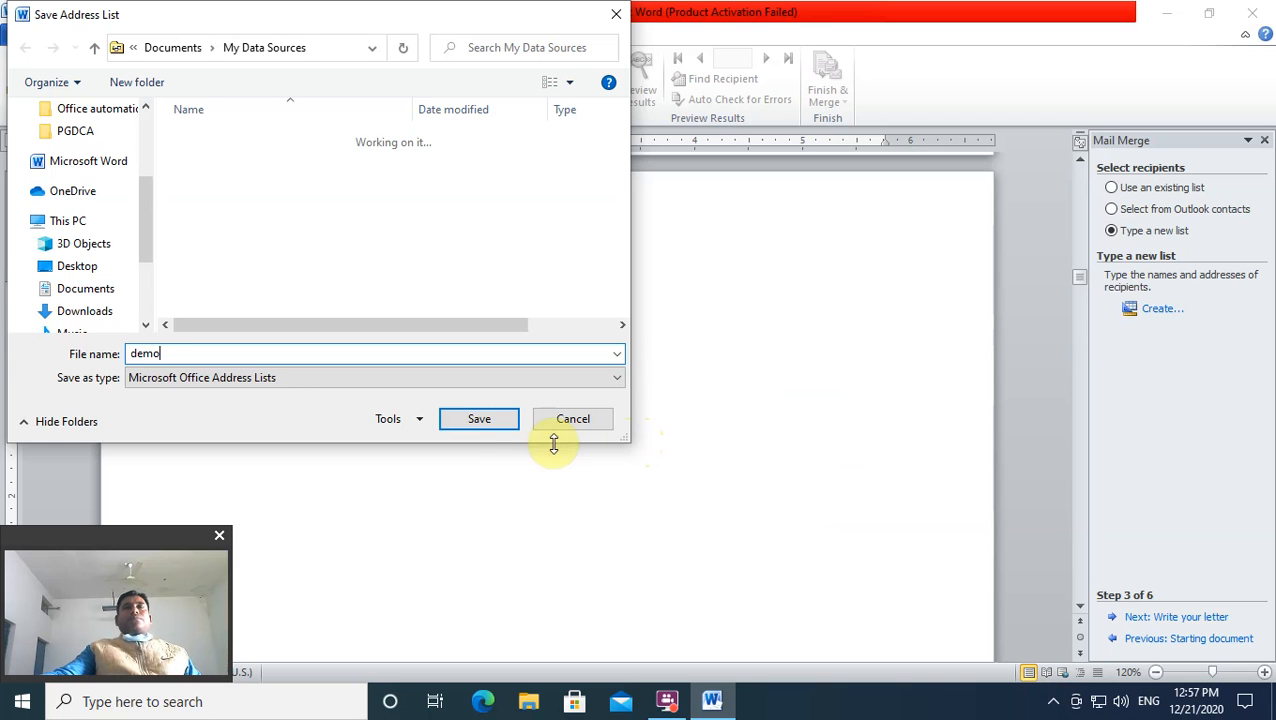
left_click(481, 421)
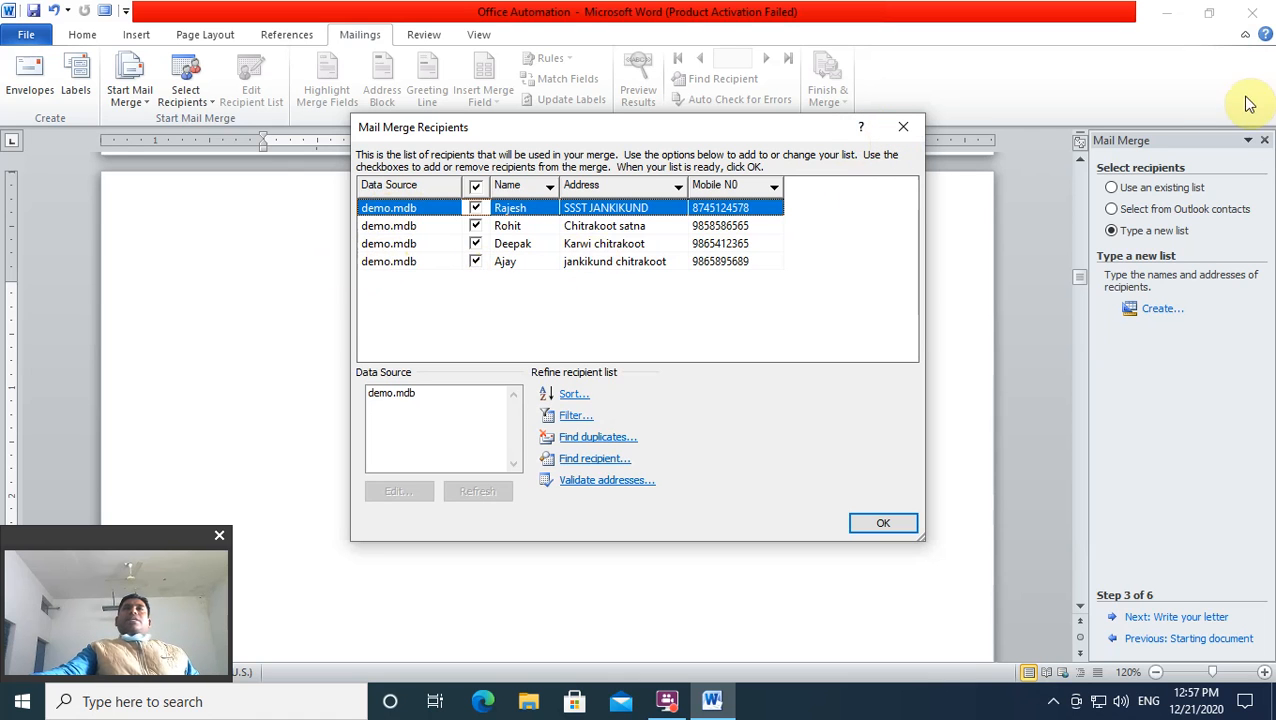
left_click(905, 130)
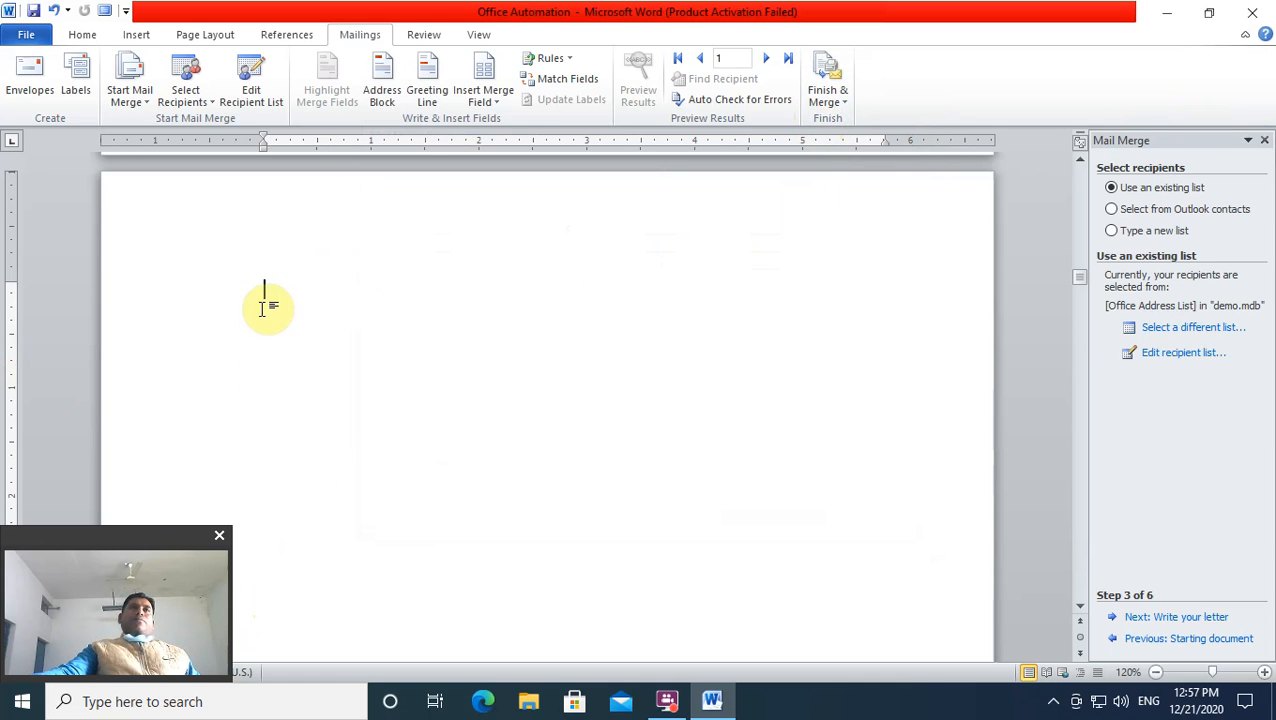
Step: Start a new page with Ctrl+Enter and select the paragraph from Madhya to Pradesh
key("ctrl+Return")
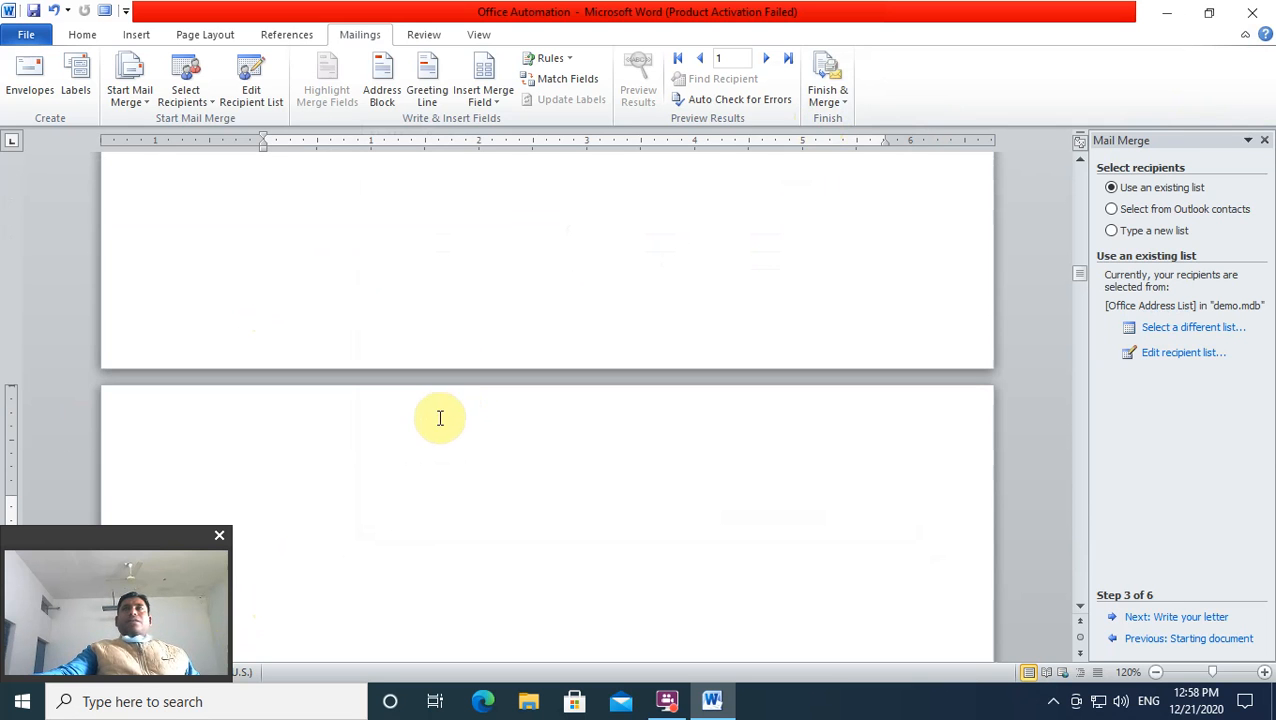
scroll(1050, 565, "up", 10)
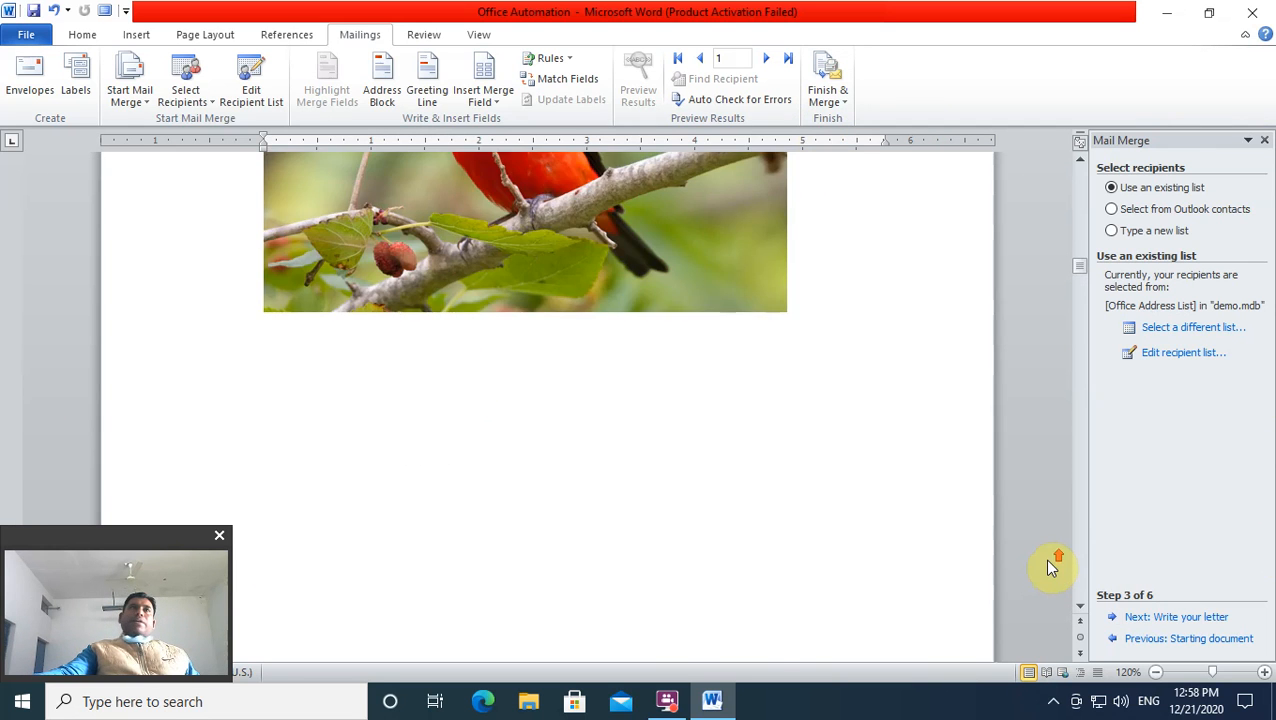
scroll(1050, 563, "up", 4)
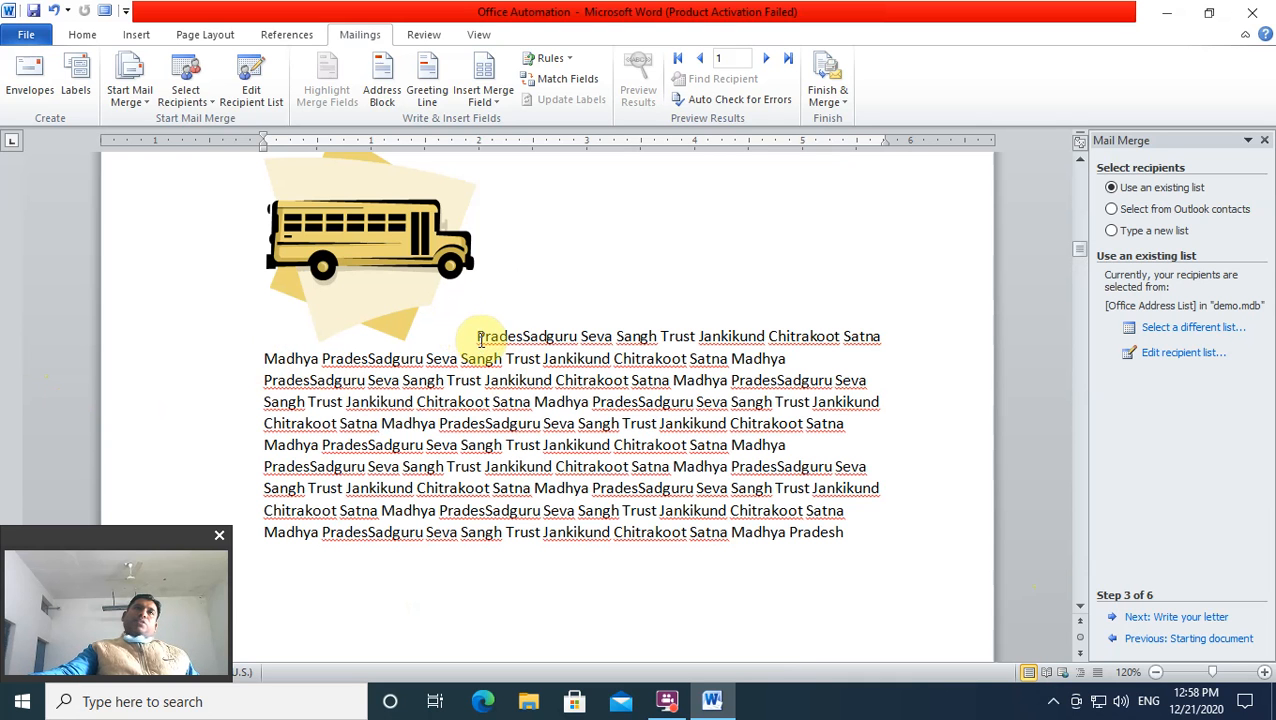
left_click_drag(478, 338, 507, 382)
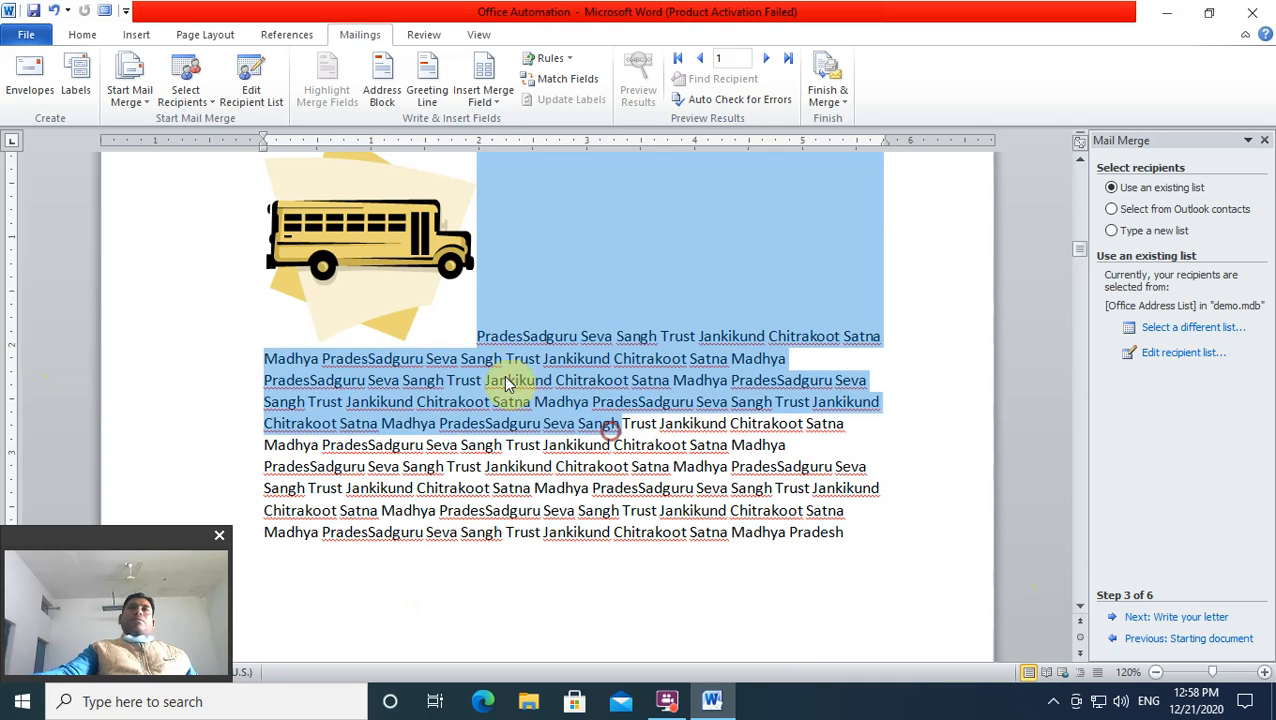
left_click(268, 358)
left_click_drag(266, 362, 851, 536)
key("ctrl+c")
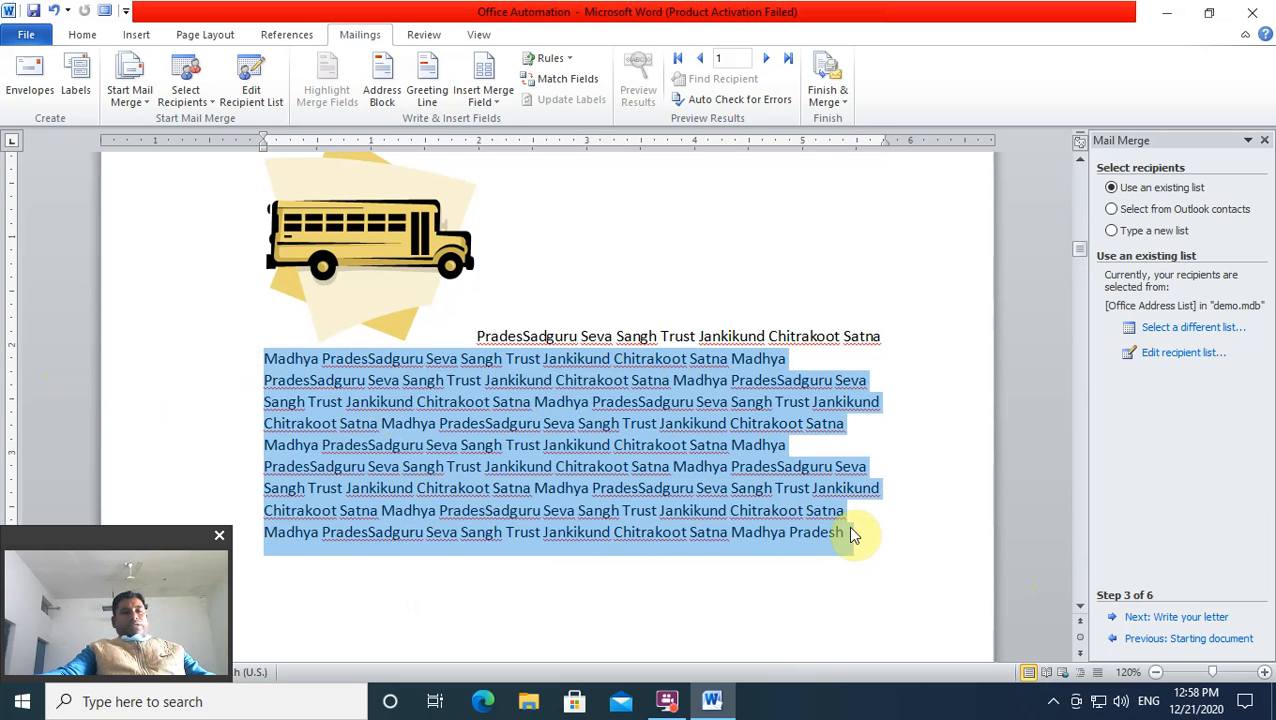
Step: Paste the copied paragraph at the top of the new blank page
scroll(717, 521, "down", 3)
scroll(717, 521, "down", 10)
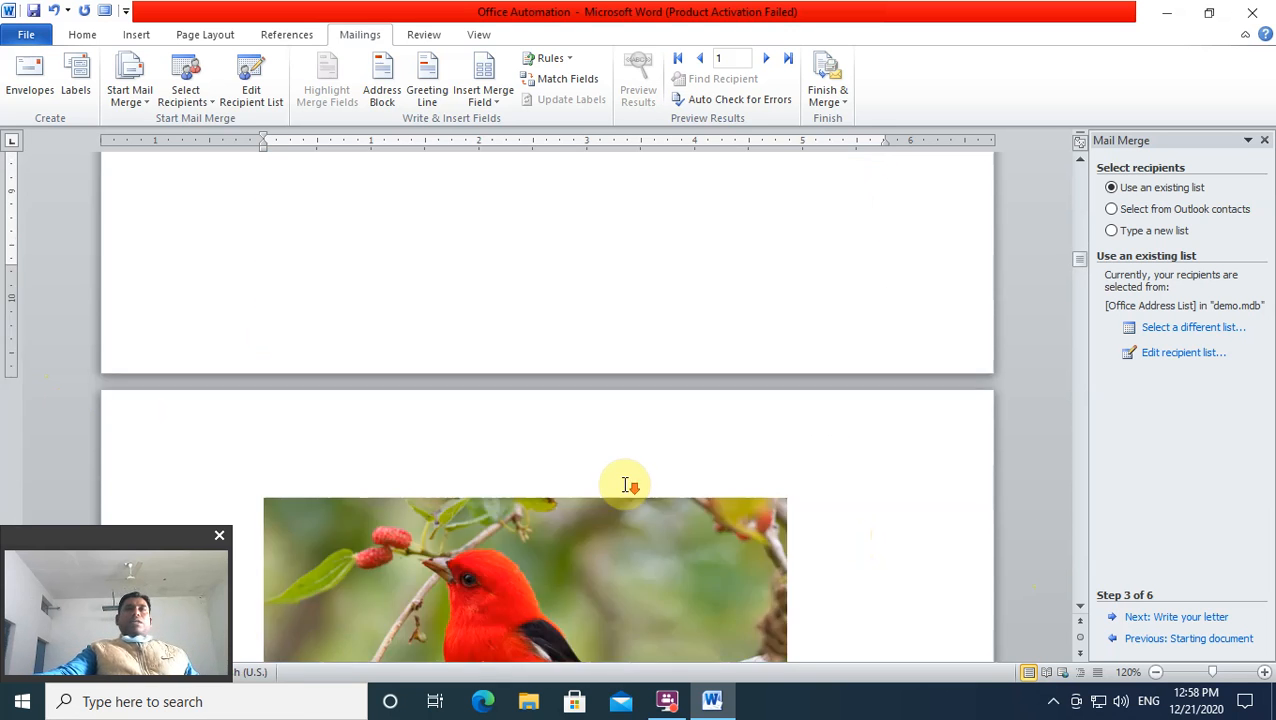
scroll(622, 482, "down", 5)
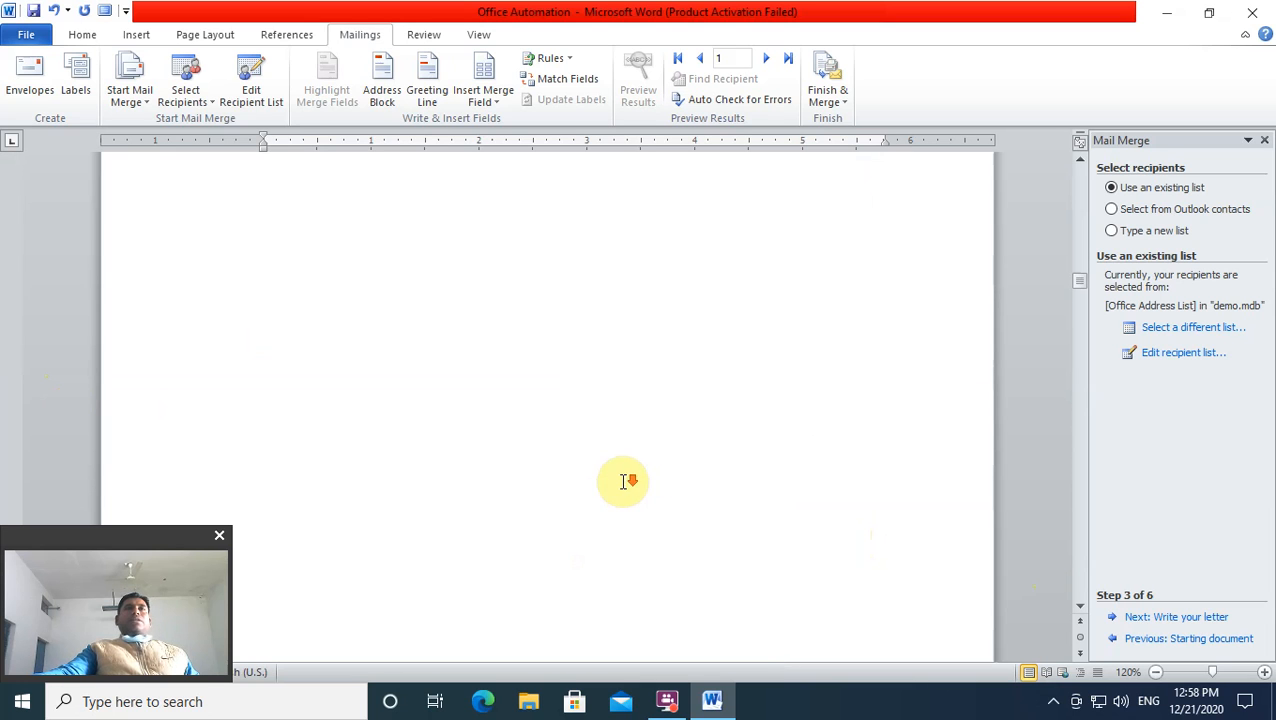
scroll(623, 470, "up", 1)
left_click(348, 352)
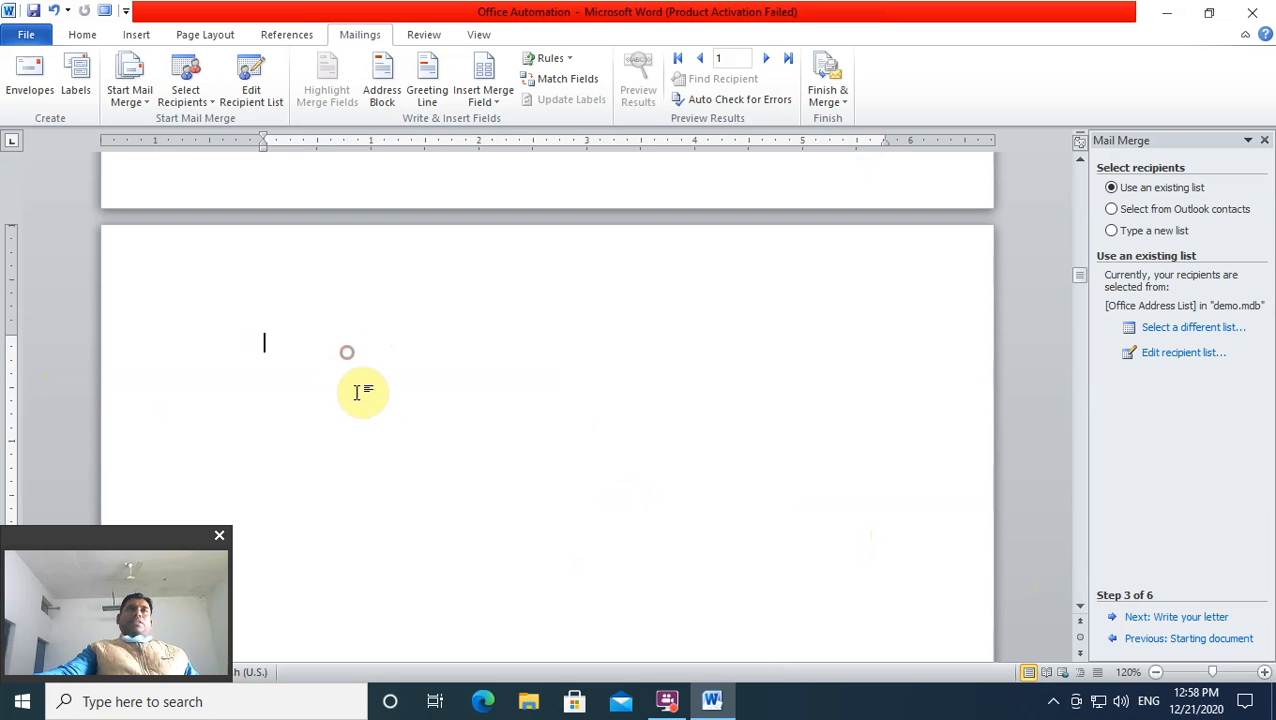
key("ctrl+v")
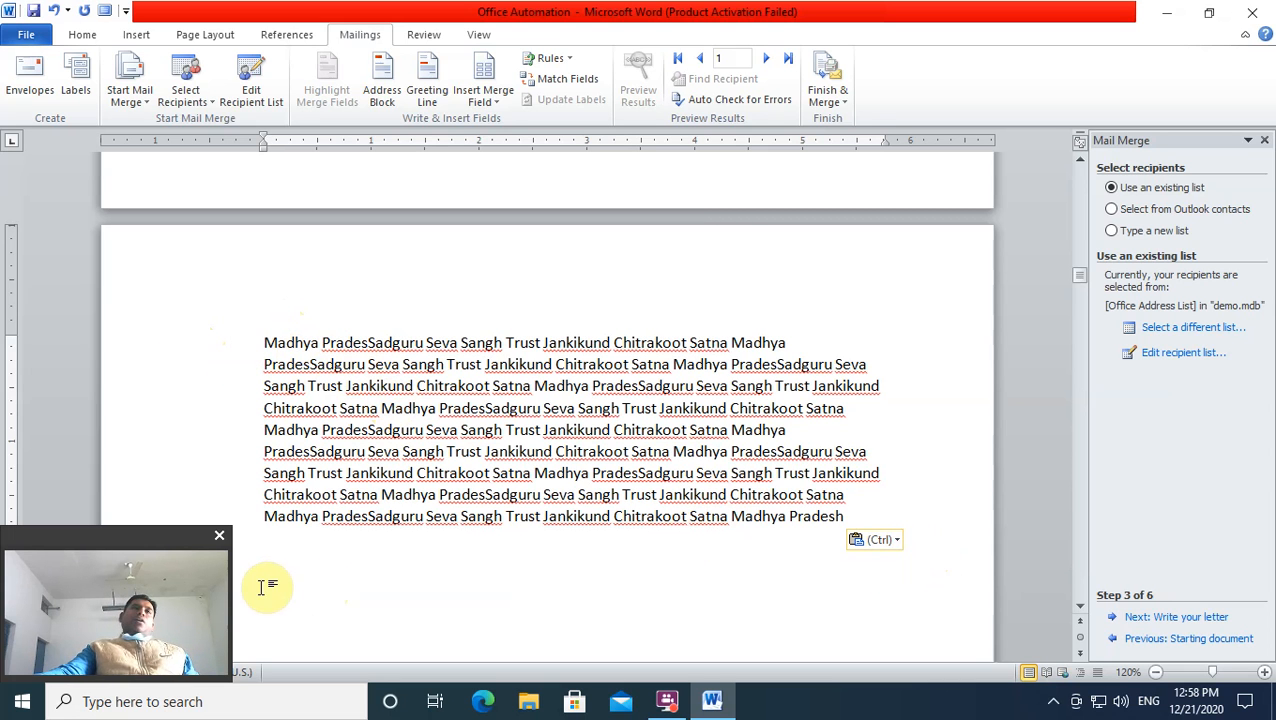
Step: Insert «Name», «Address» and «Mobile_N0» merge fields on separate lines below the paragraph
key("Return")
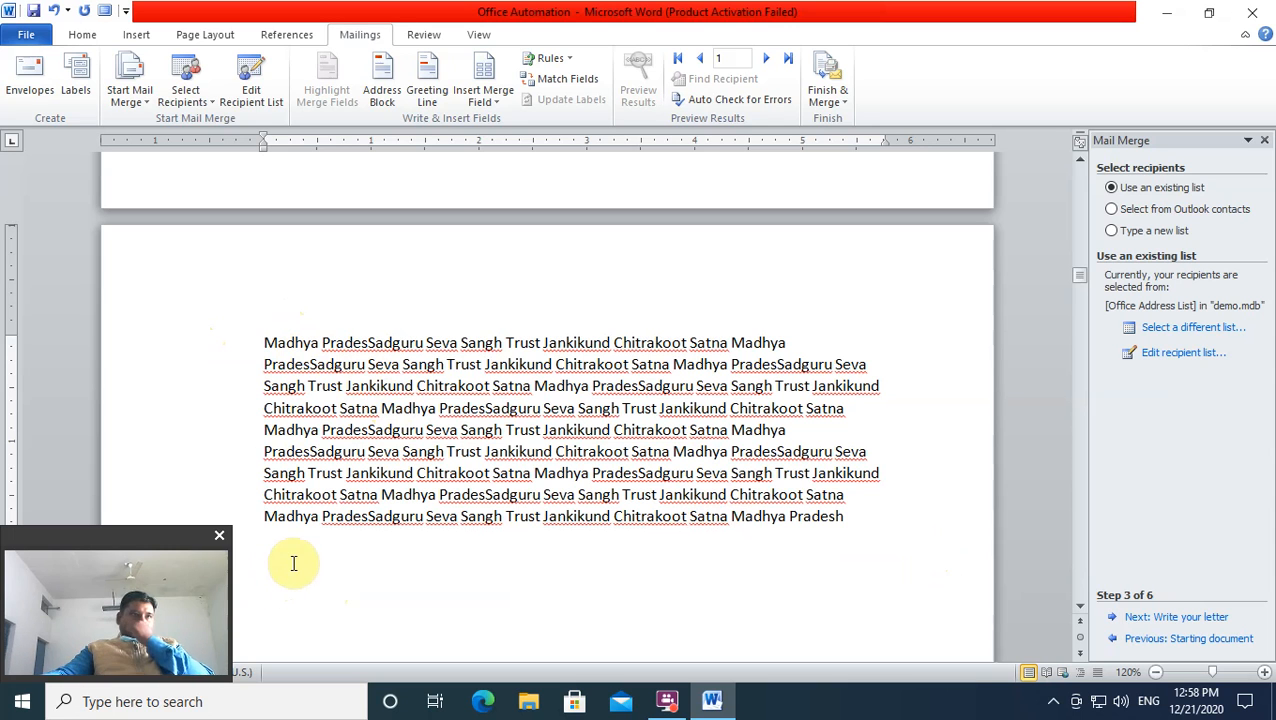
left_click(497, 107)
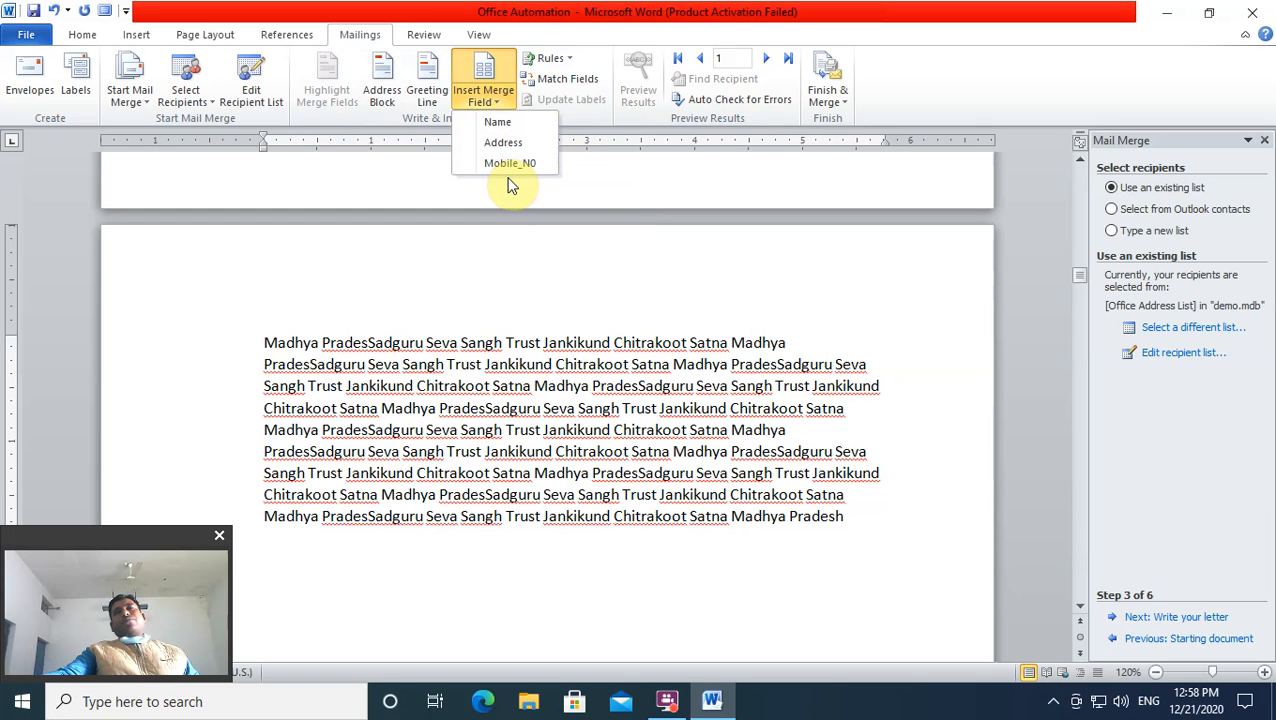
left_click(497, 122)
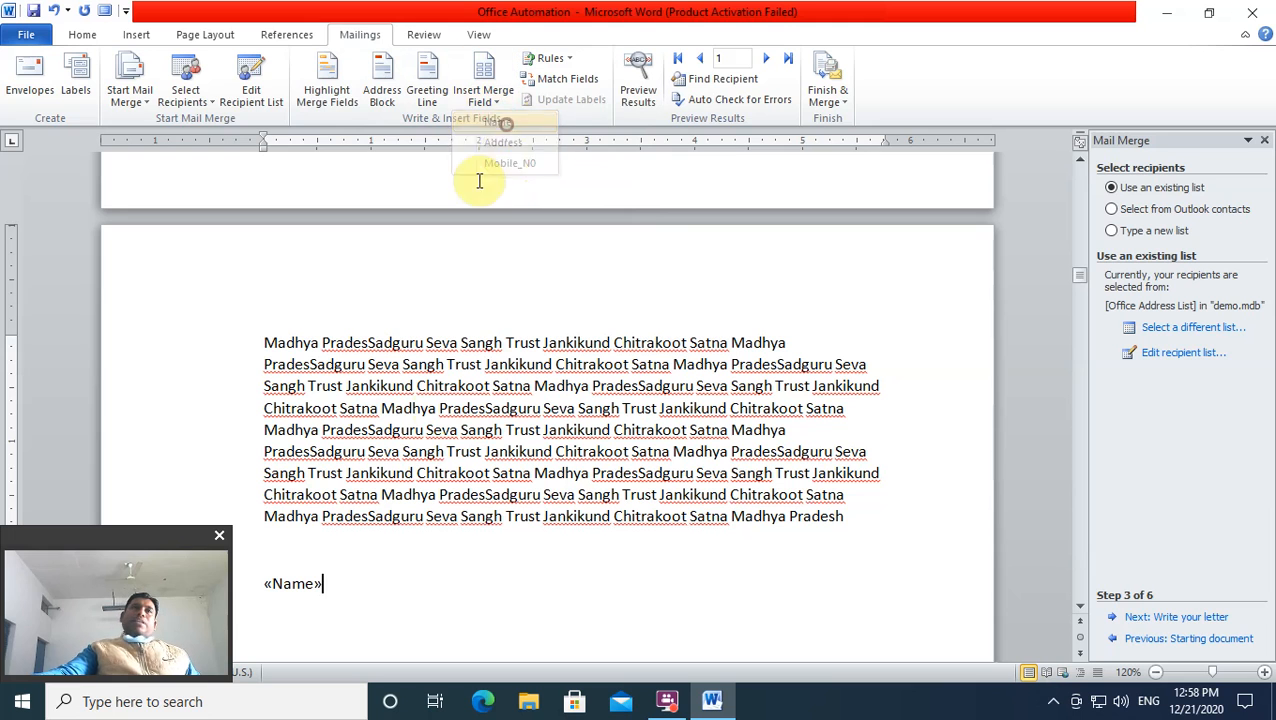
left_click(499, 99)
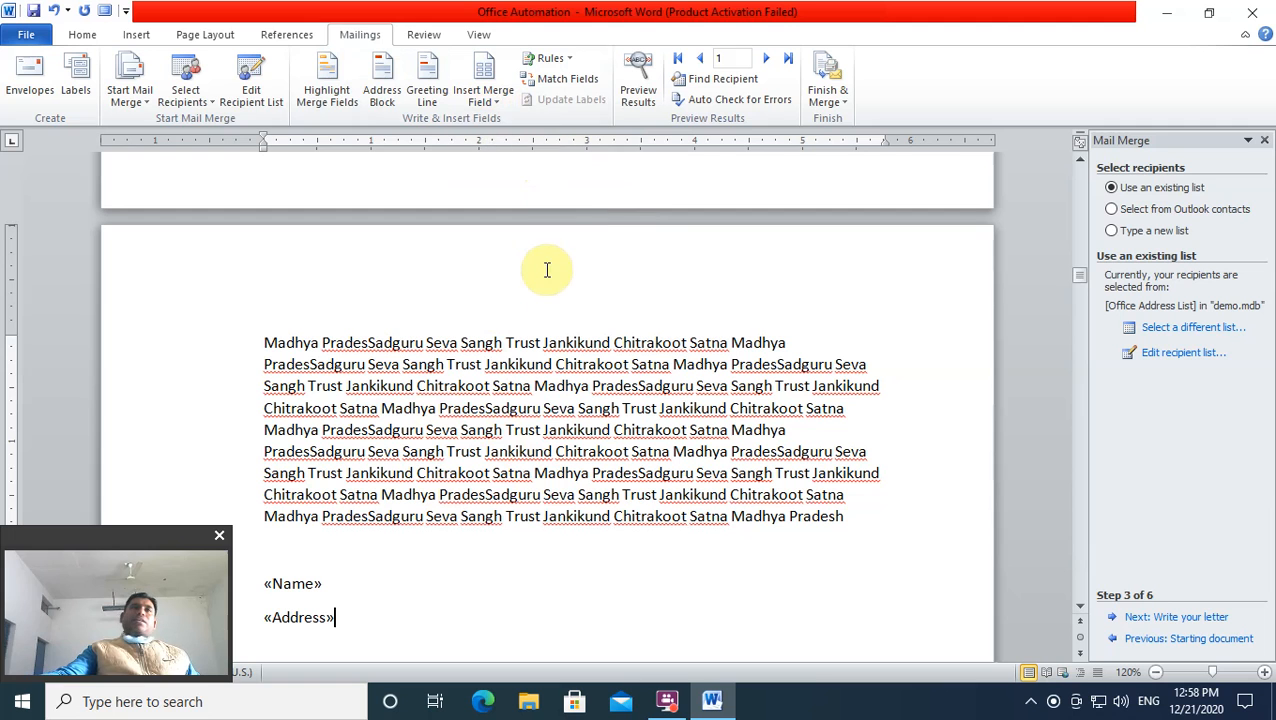
key("Return")
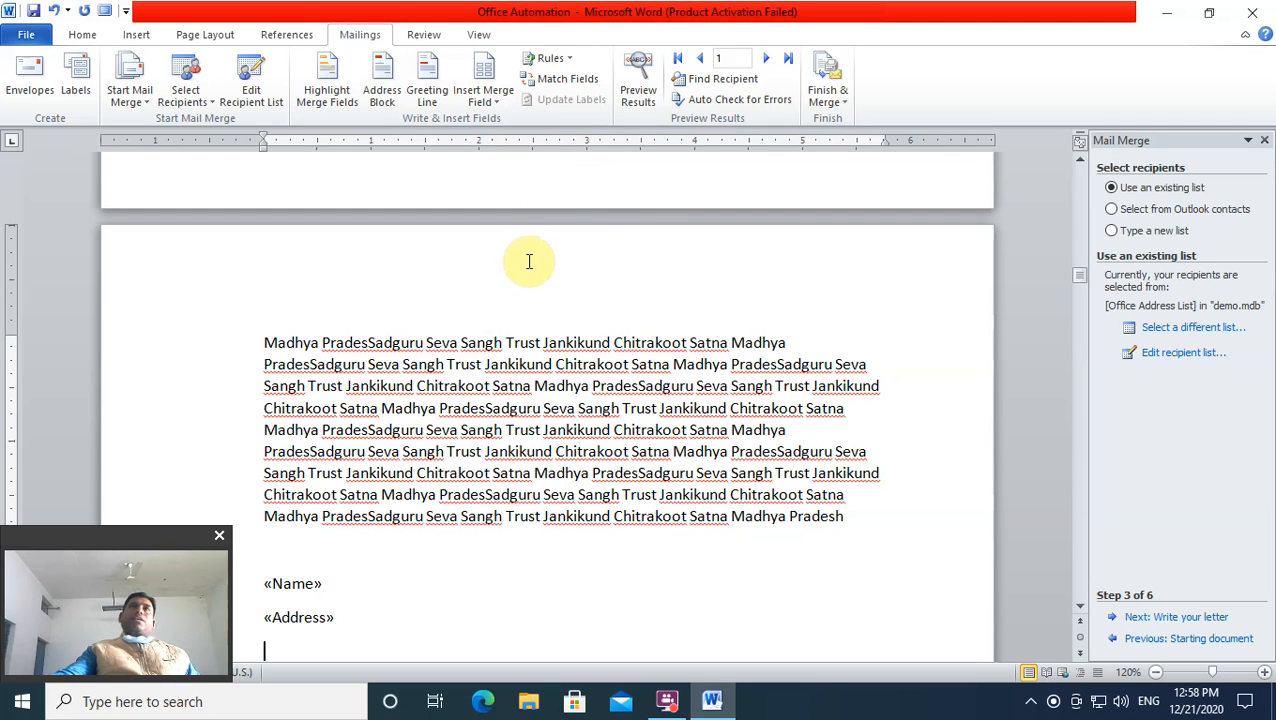
left_click(487, 98)
left_click(503, 165)
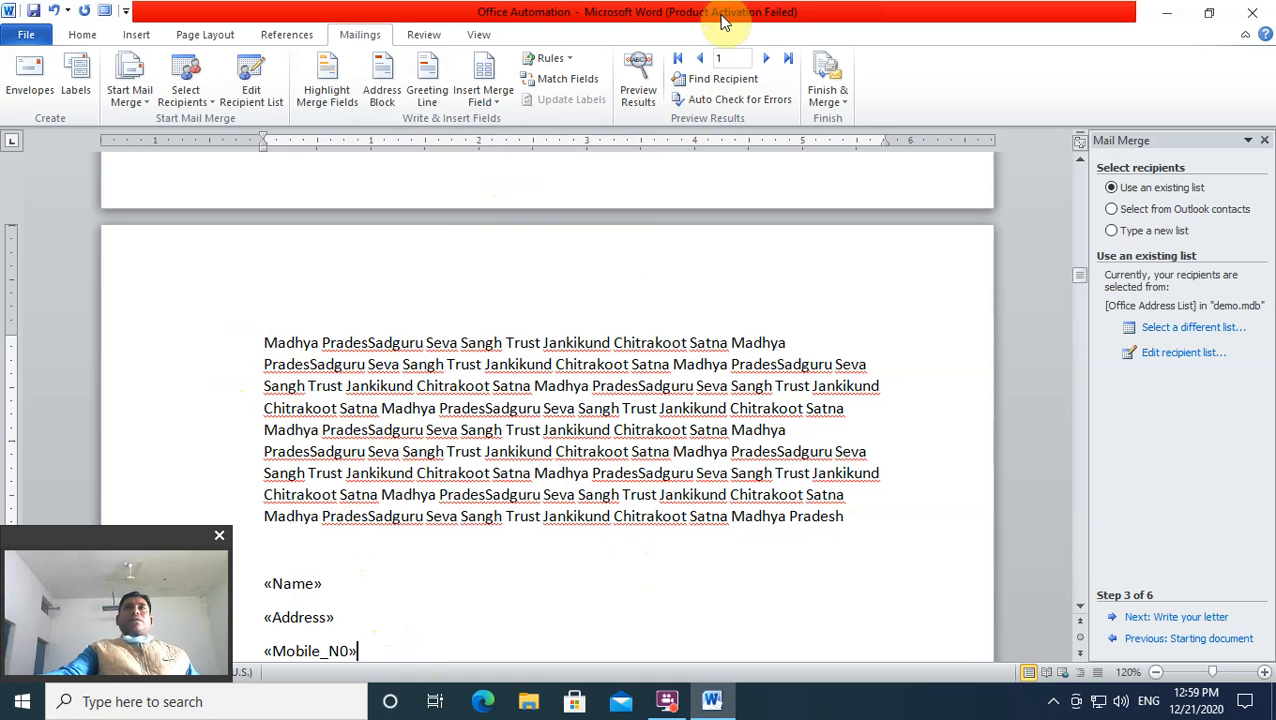
Step: Preview the merged letter for recipients 1, 2 and 3
left_click(638, 80)
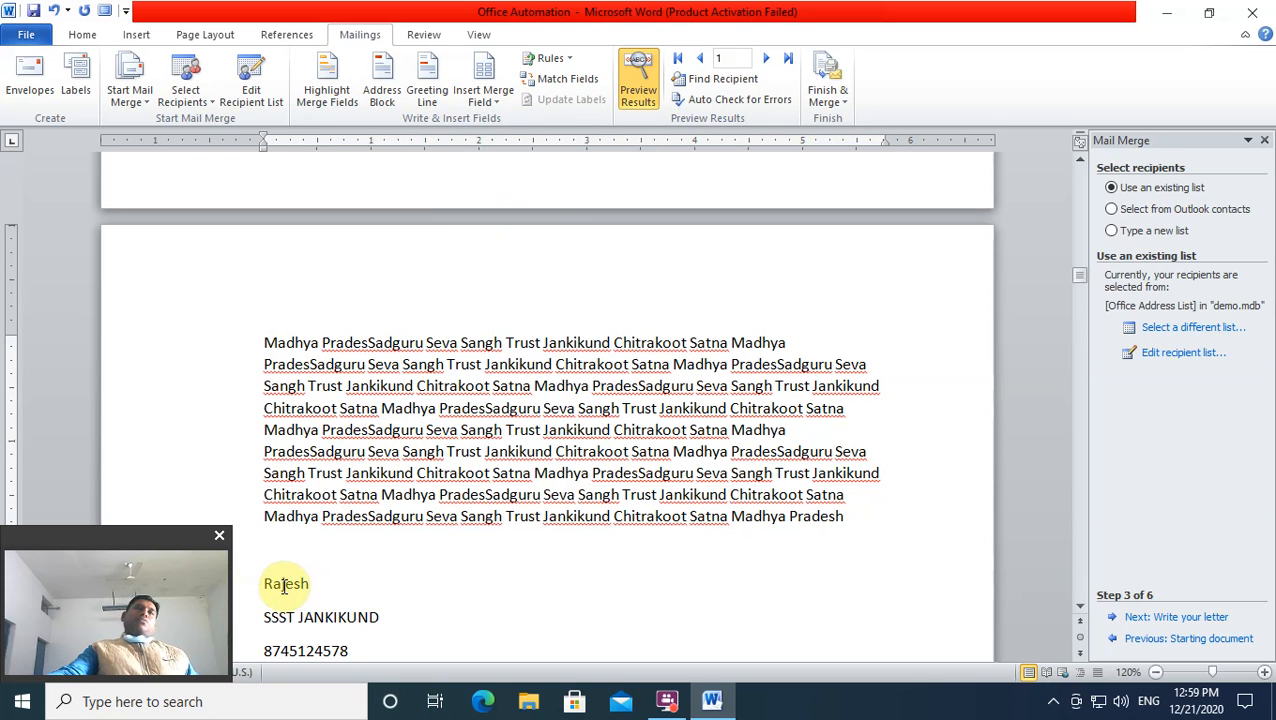
scroll(273, 568, "down", 3)
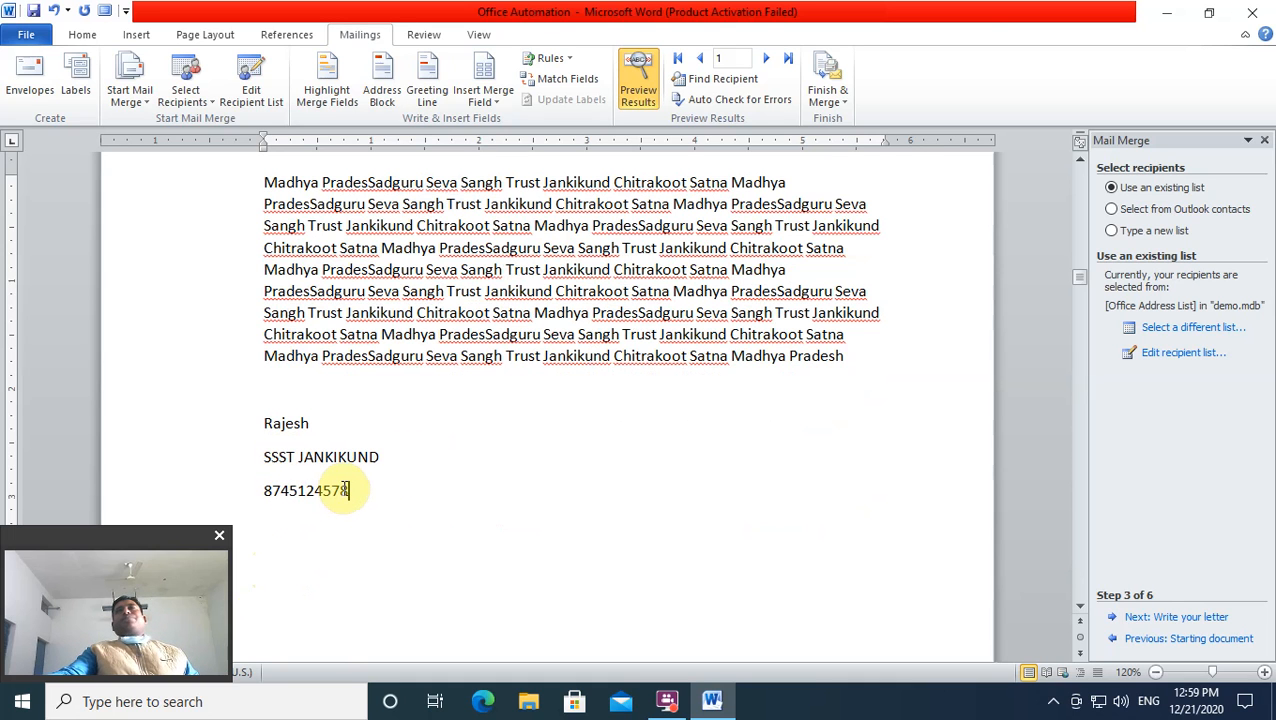
left_click(766, 63)
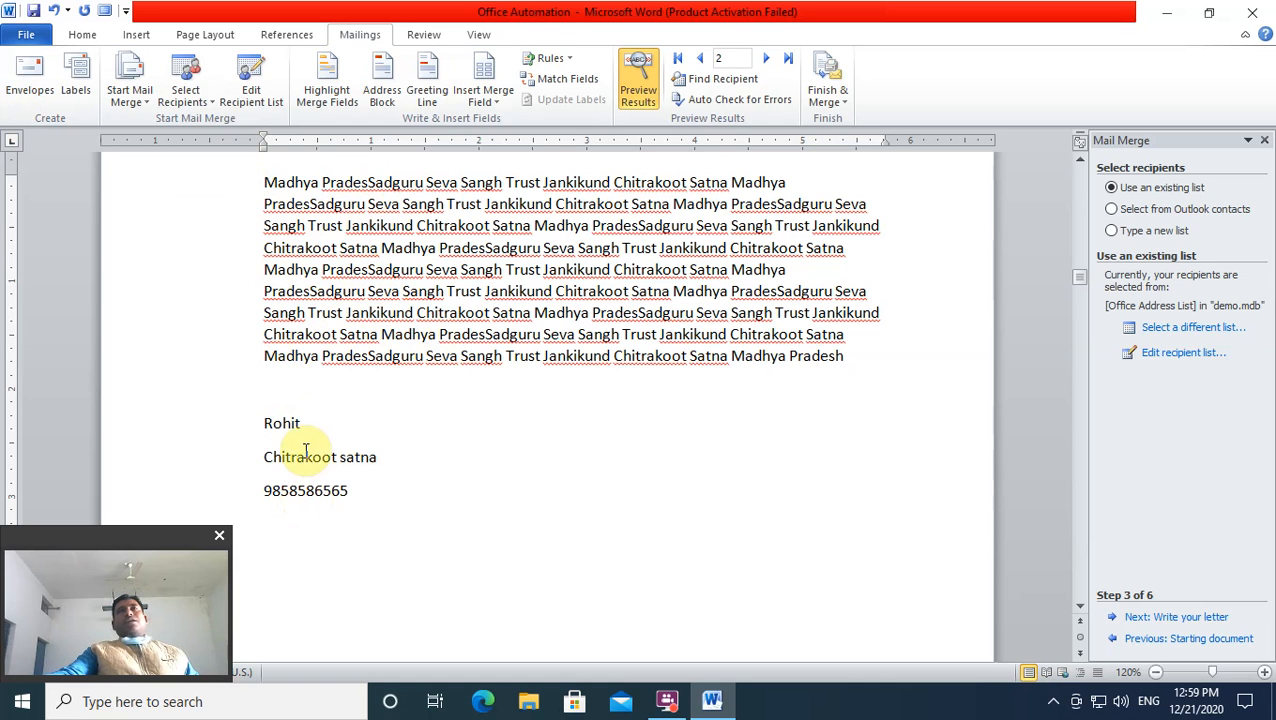
left_click(764, 58)
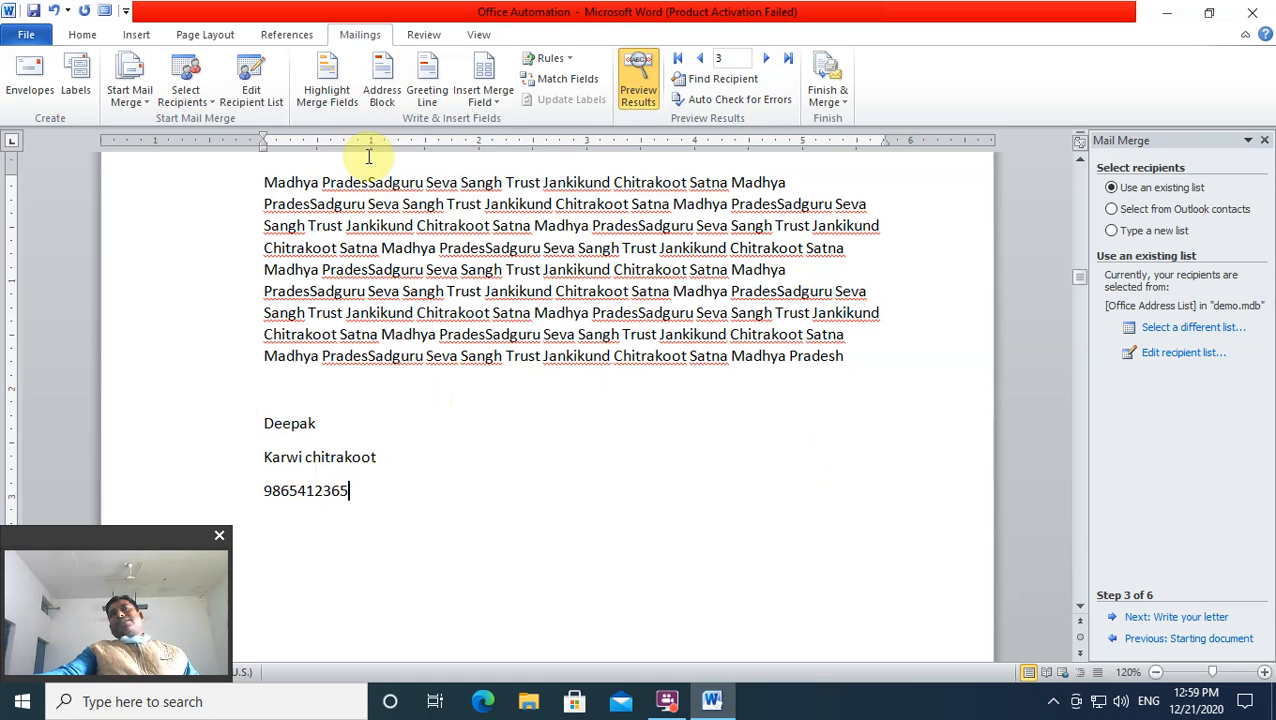
Step: Turn preview back on, step between records 1–3, then jump to last record 4
left_click(636, 104)
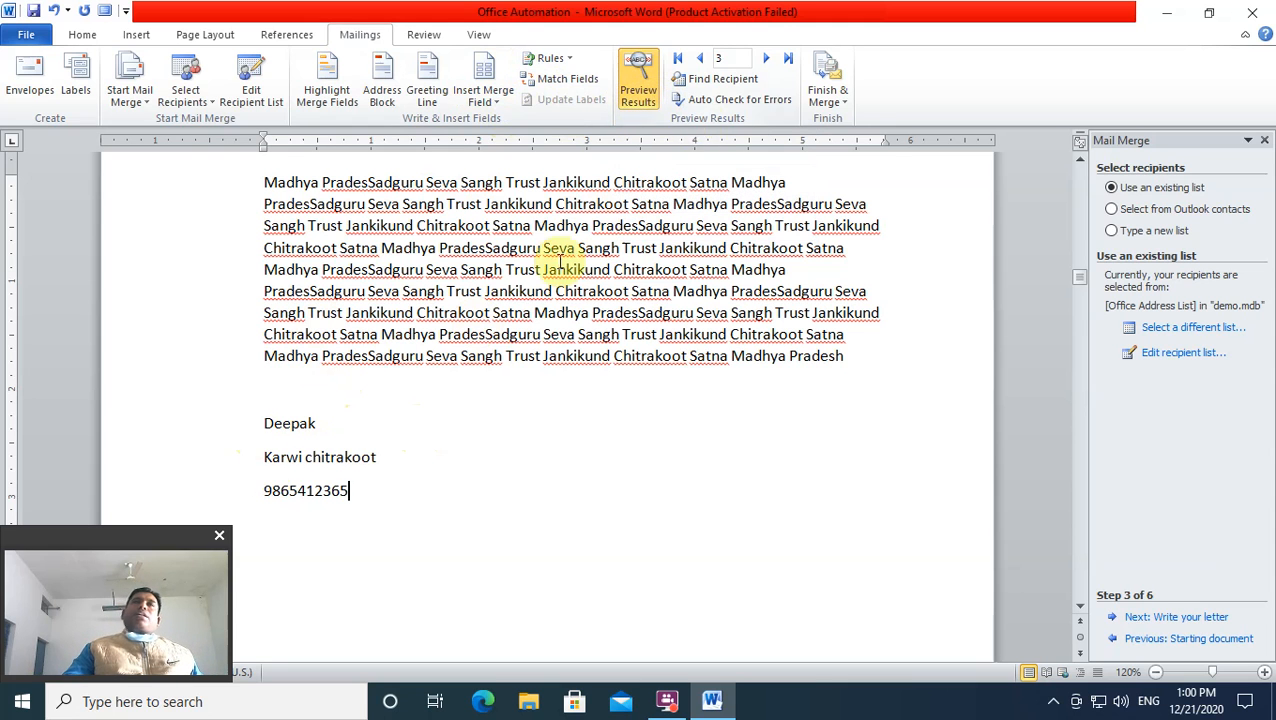
left_click(702, 59)
left_click(704, 60)
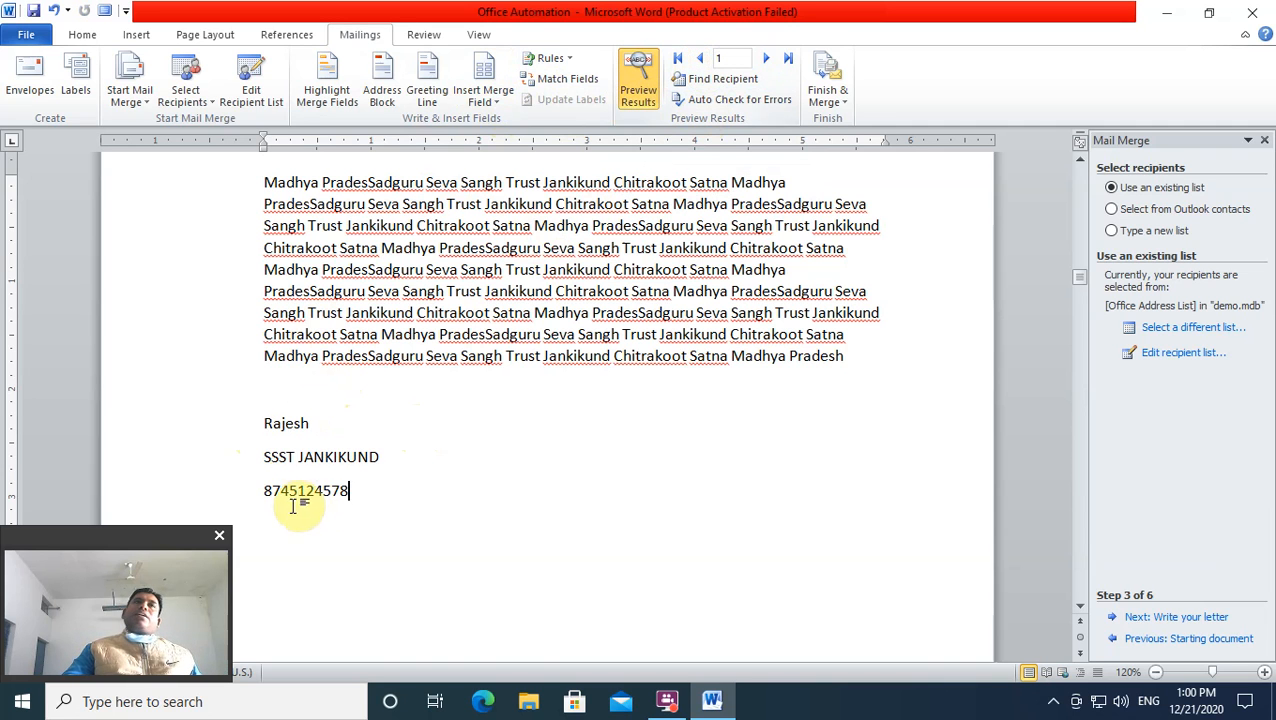
left_click(766, 62)
left_click(766, 62)
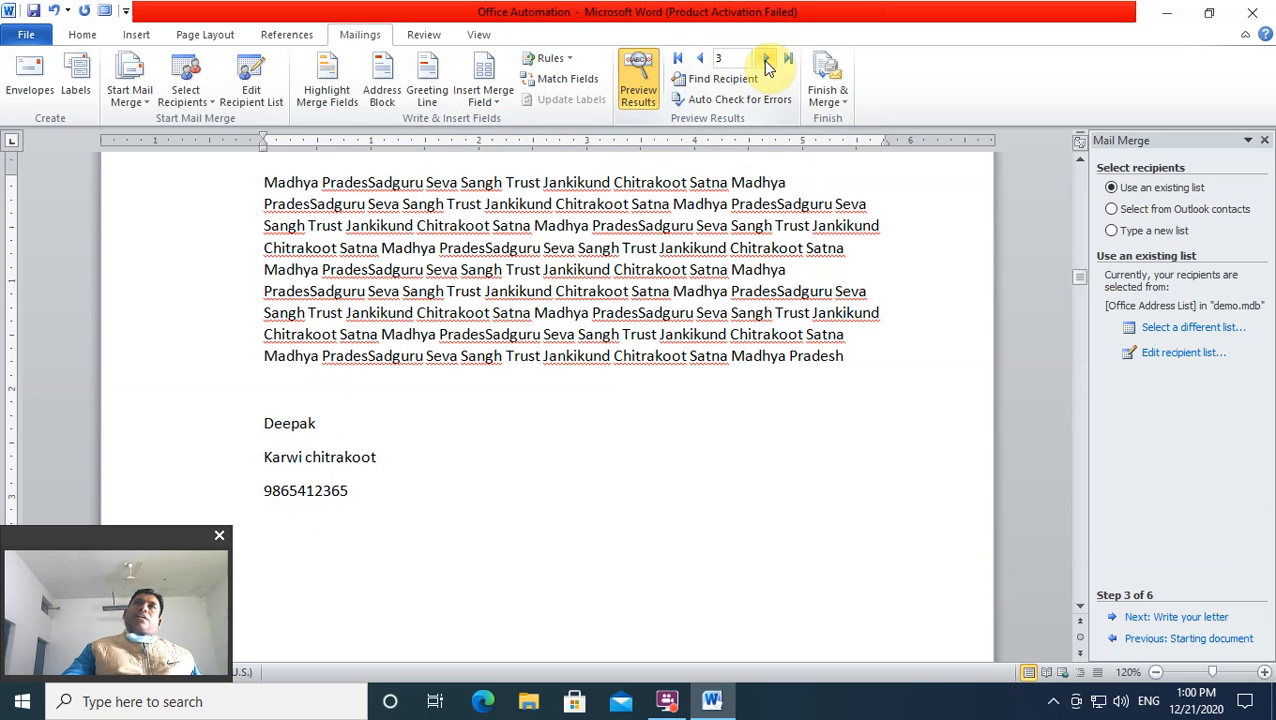
left_click(679, 59)
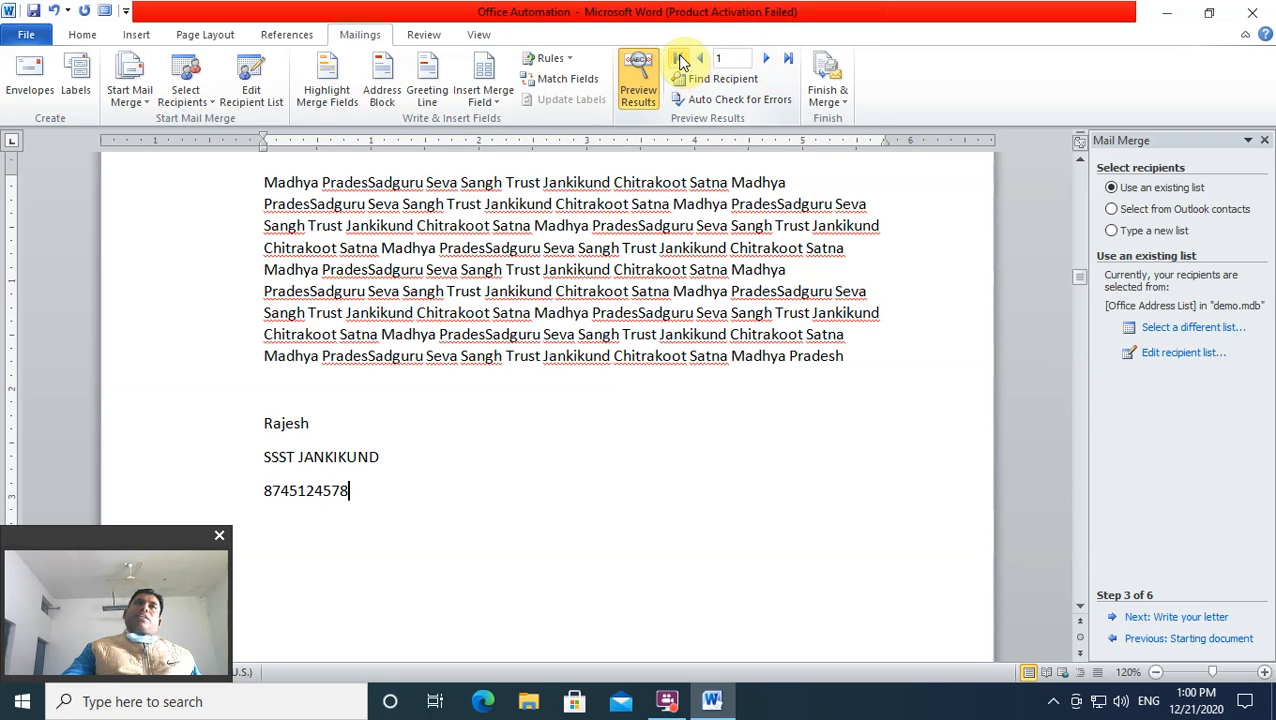
left_click(788, 58)
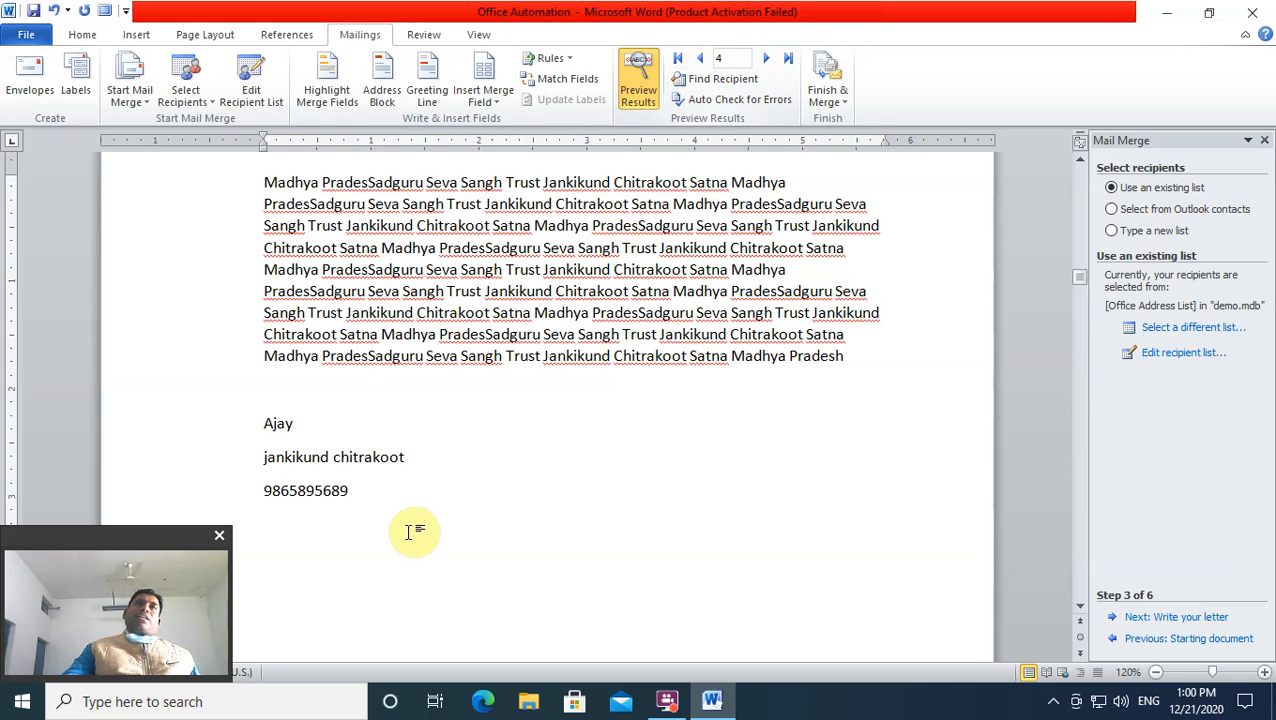
left_click(355, 510)
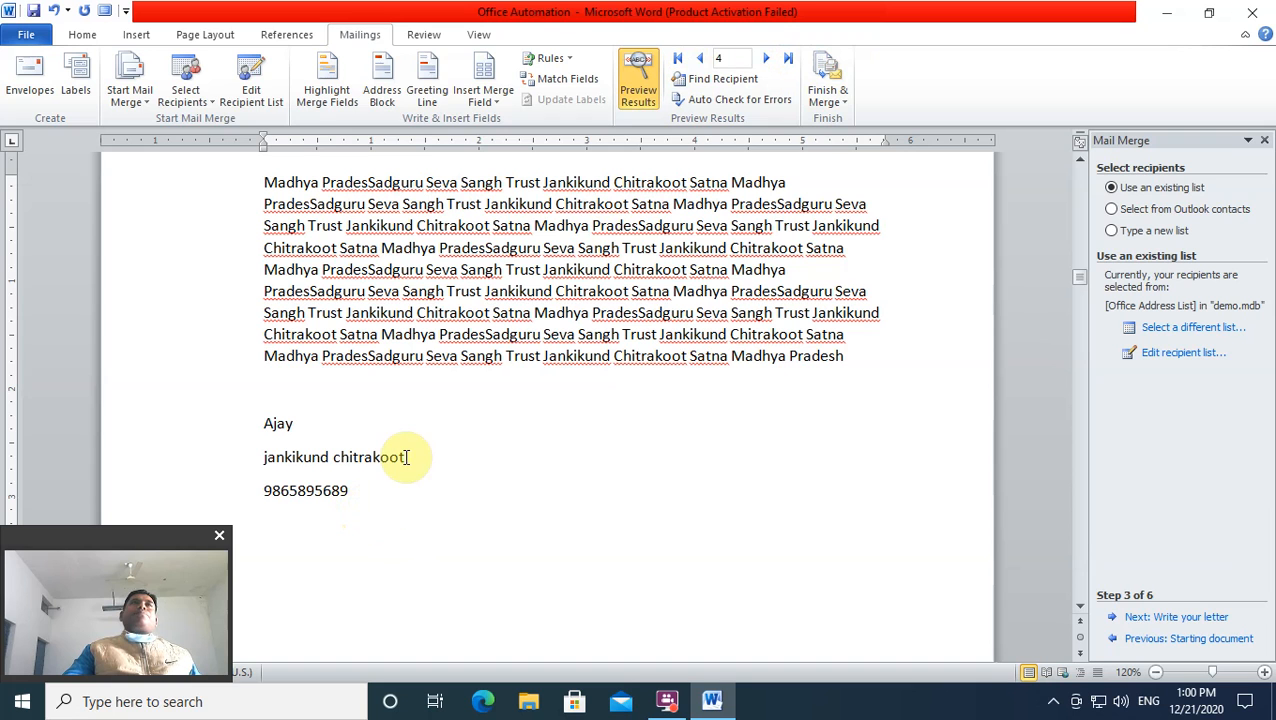
left_click(318, 78)
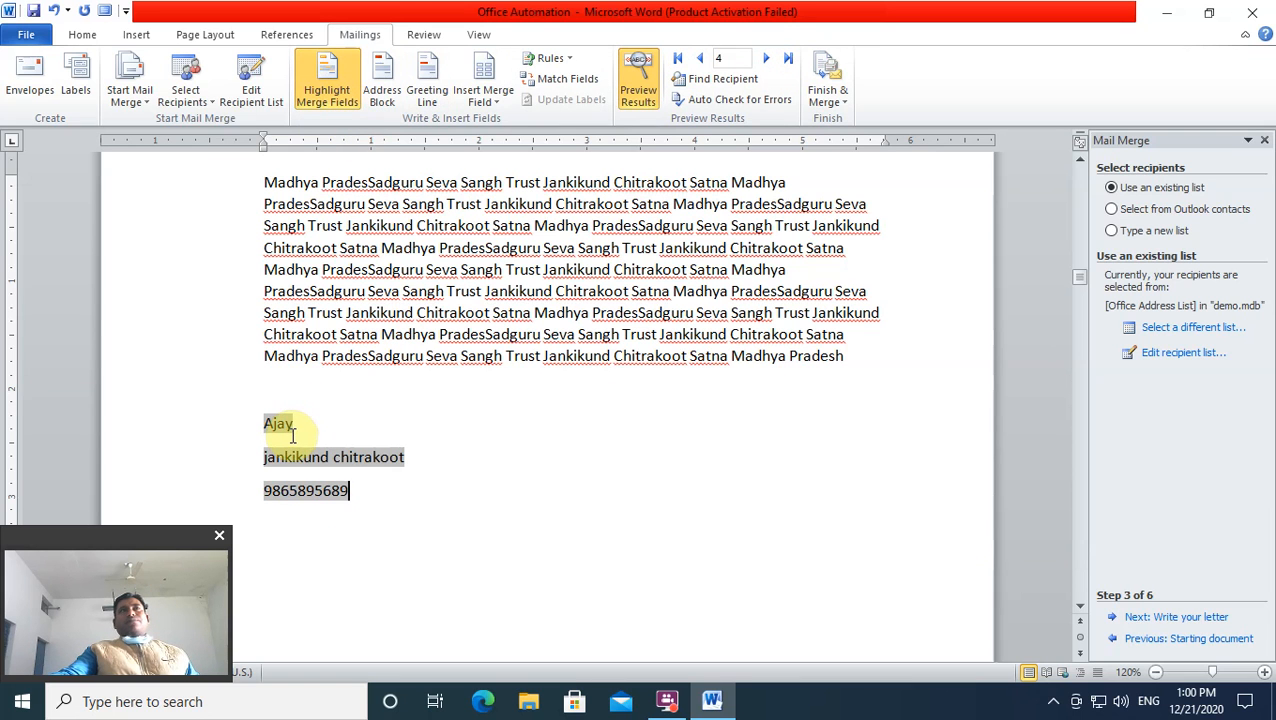
left_click(322, 80)
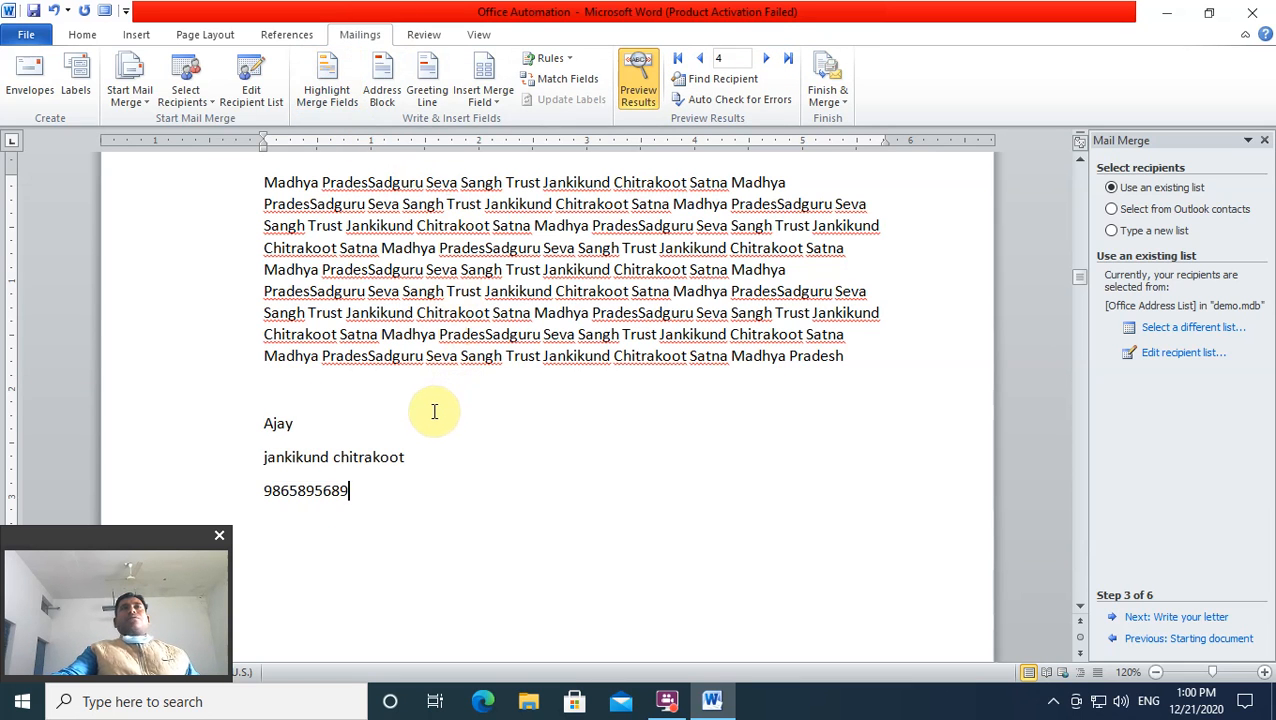
Step: Open Insert Address Block and step its preview back to record 1
left_click(380, 80)
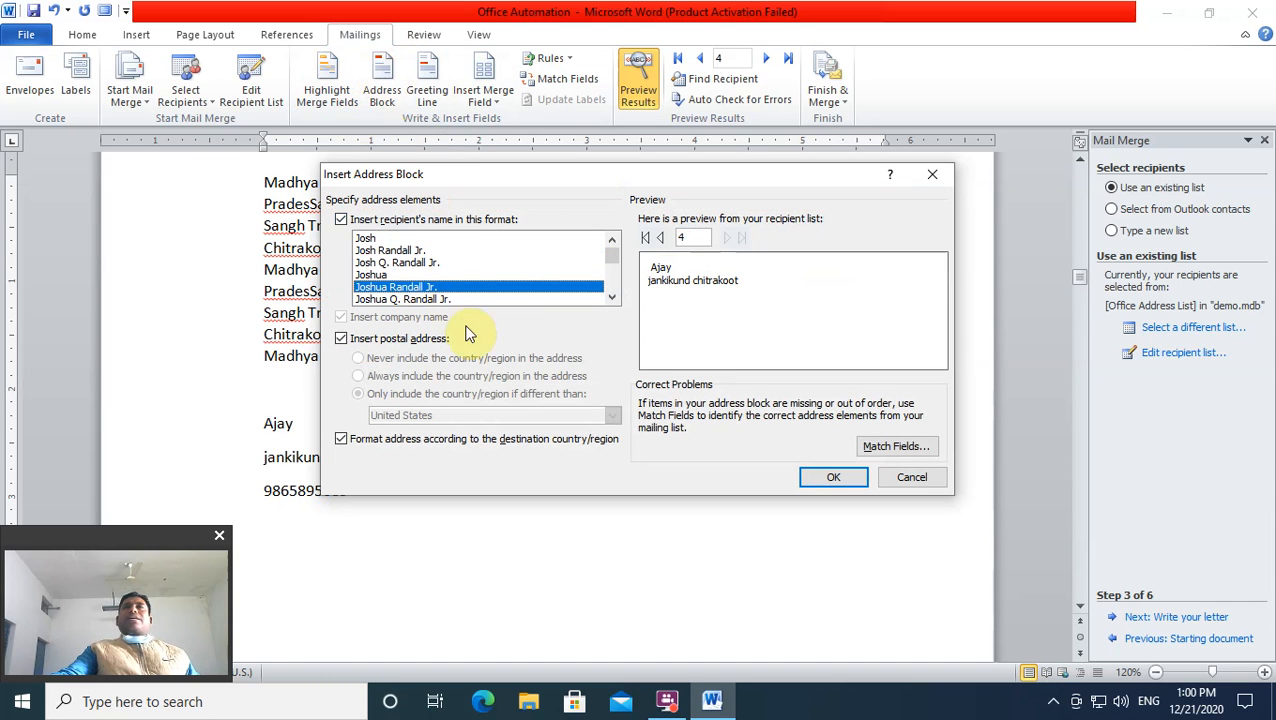
left_click(659, 238)
left_click(659, 238)
left_click(659, 238)
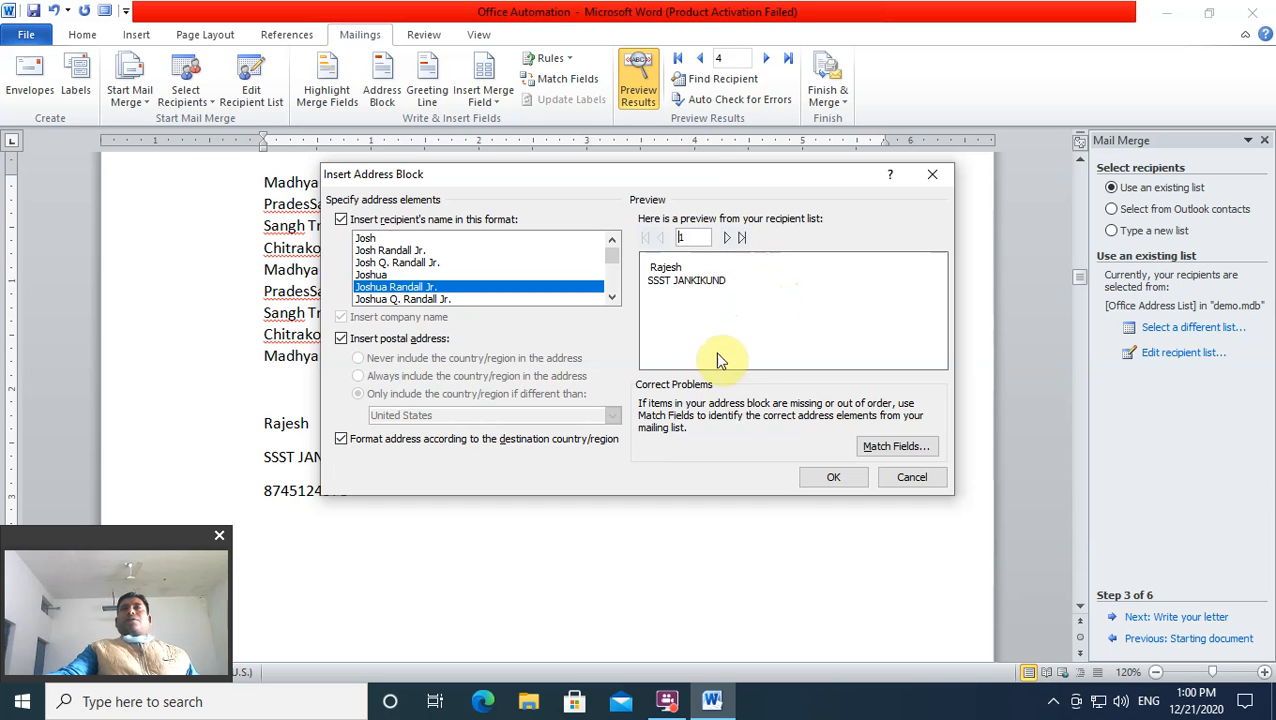
Step: Review Match Fields without changes and cancel the address block
left_click(908, 452)
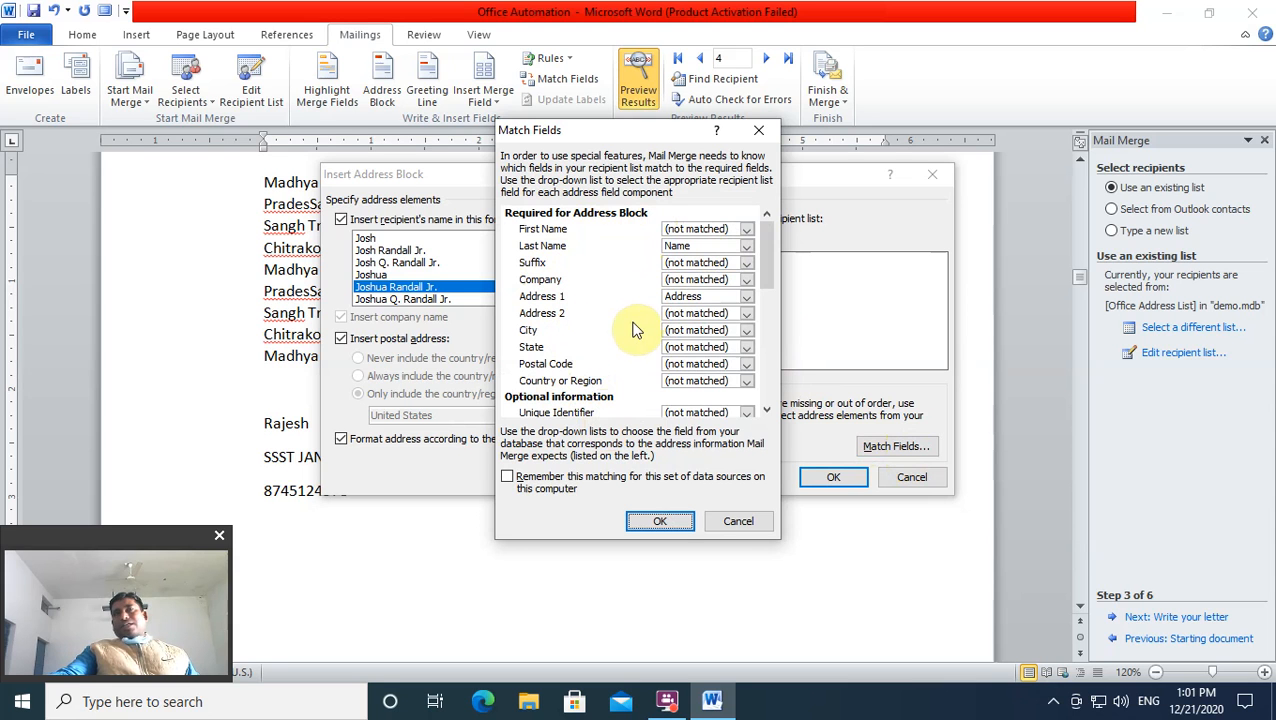
left_click_drag(769, 256, 772, 372)
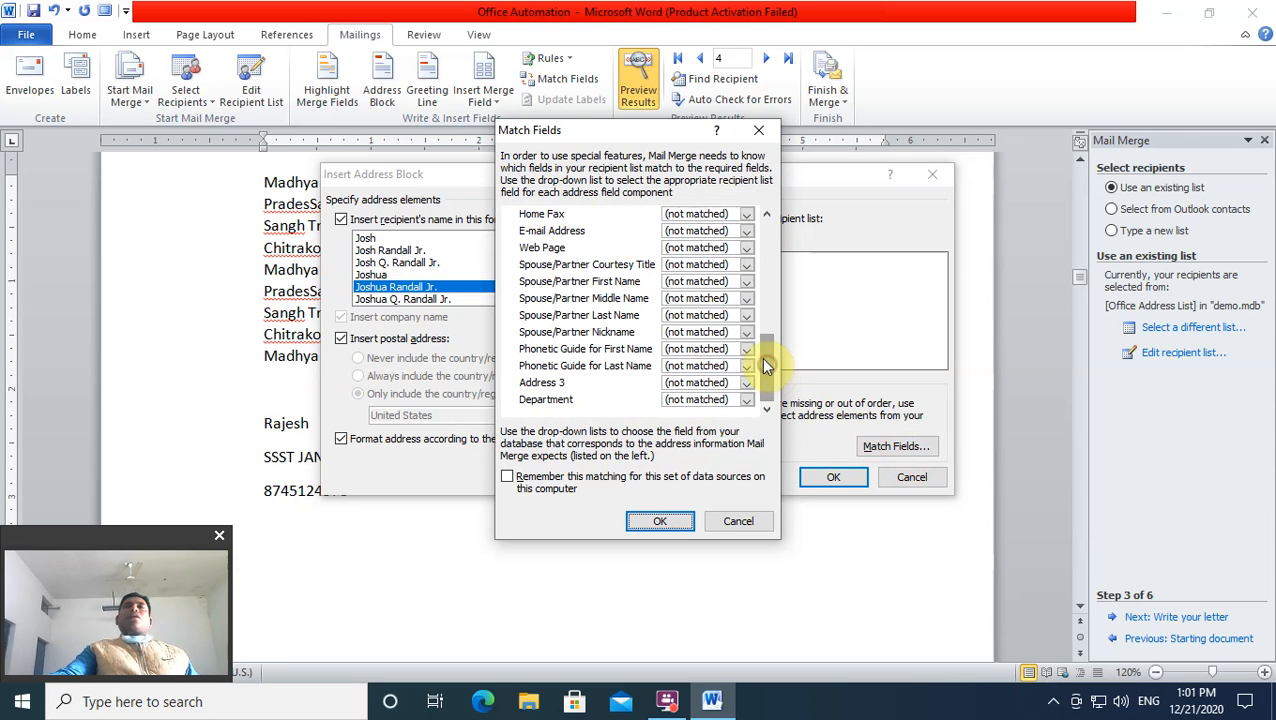
left_click_drag(768, 353, 720, 115)
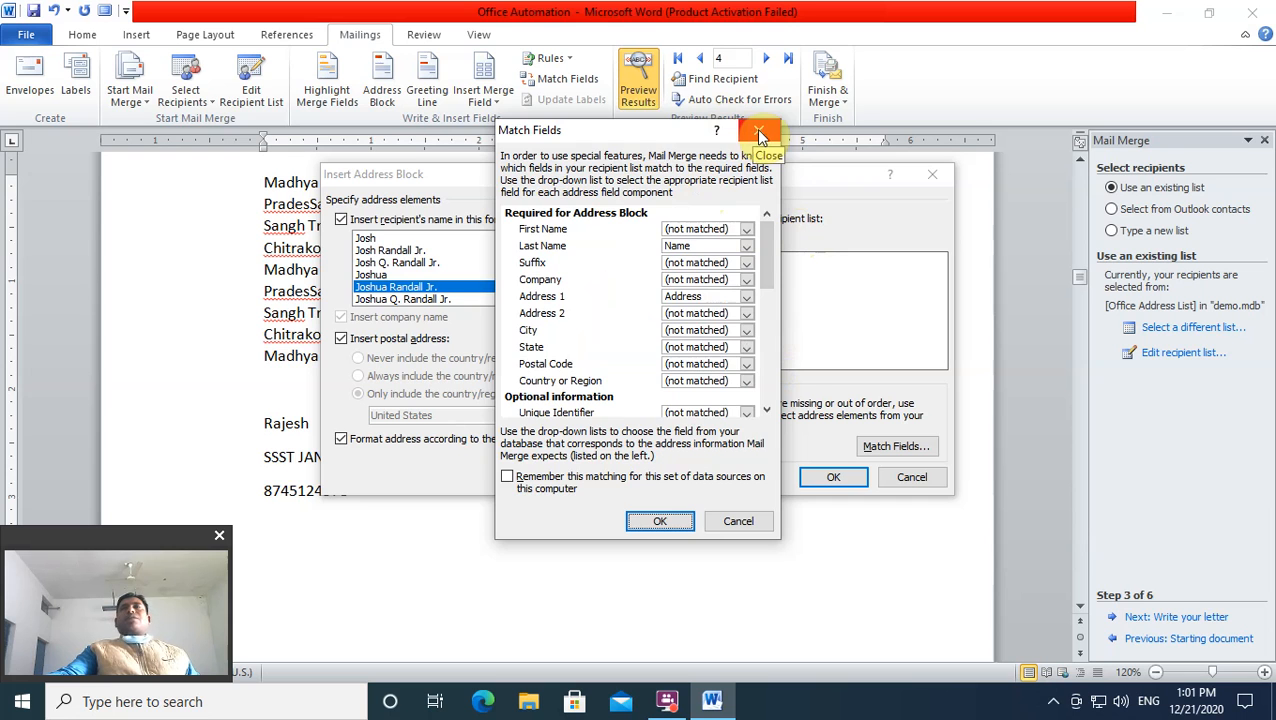
left_click(757, 130)
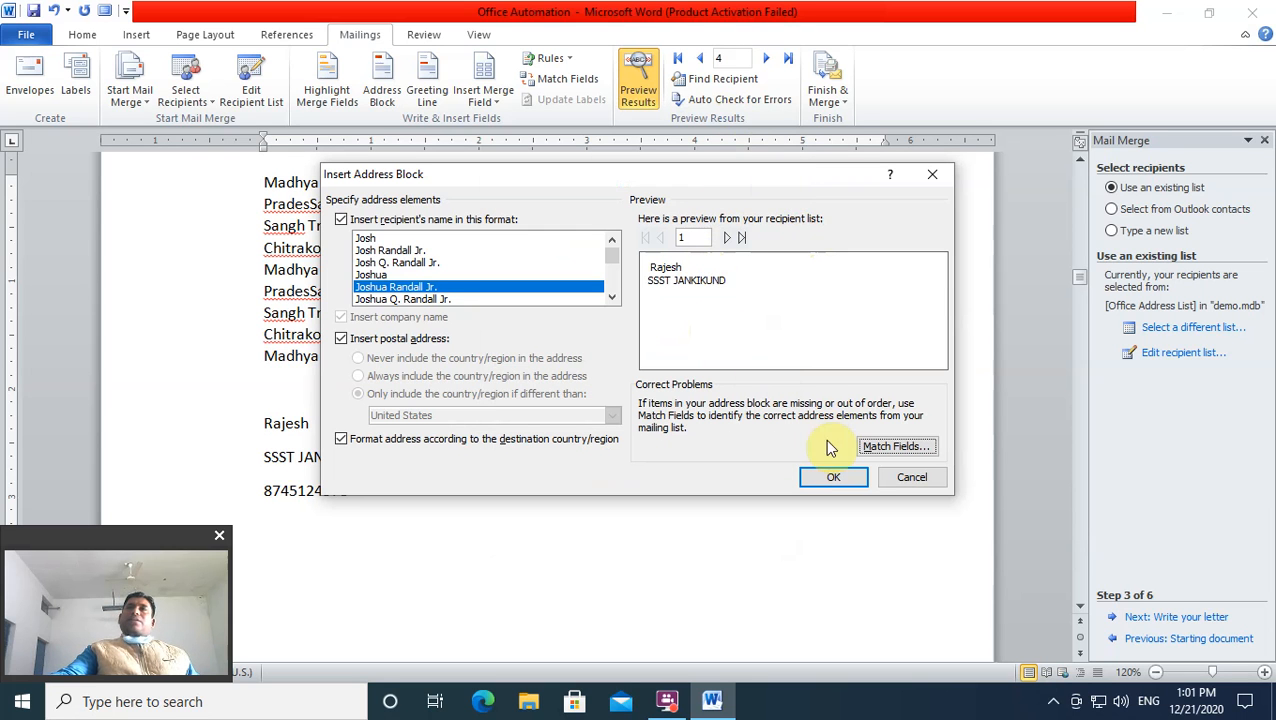
left_click(905, 478)
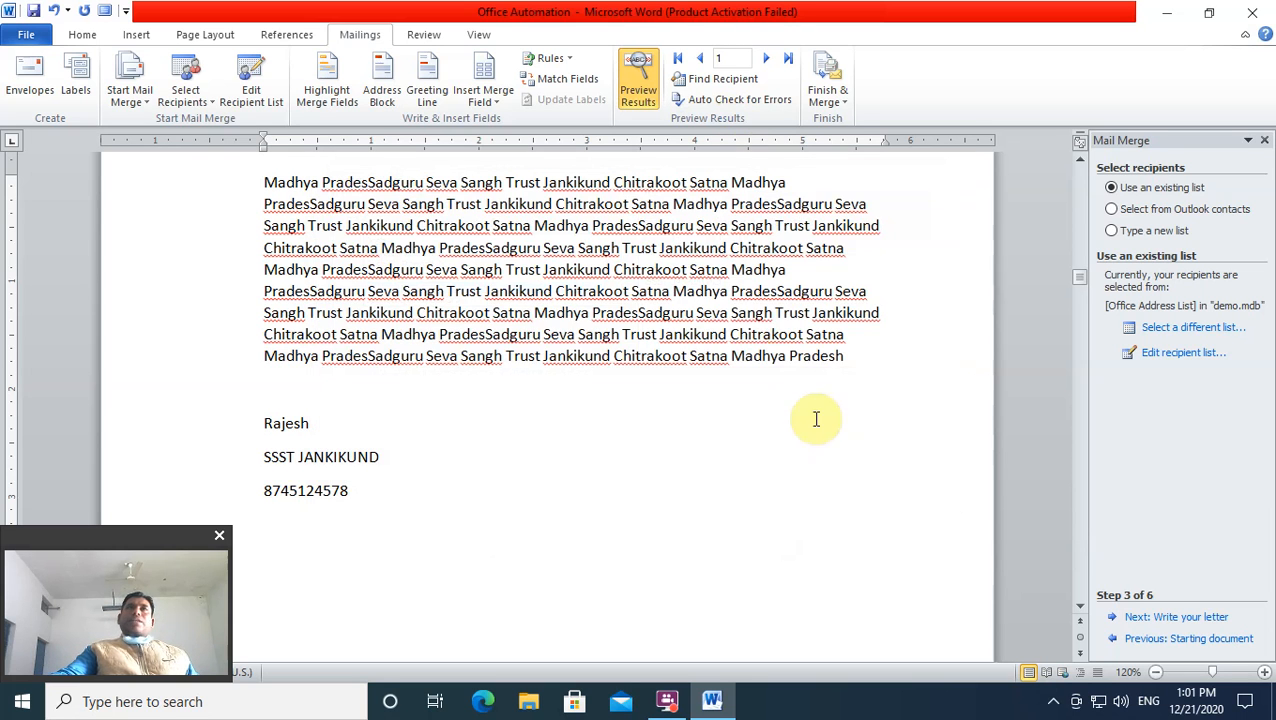
Step: Insert a greeting line with Dear, a comma, and 'Dear Sir or Madam,' for invalid names
left_click(428, 92)
left_click_drag(583, 190, 633, 193)
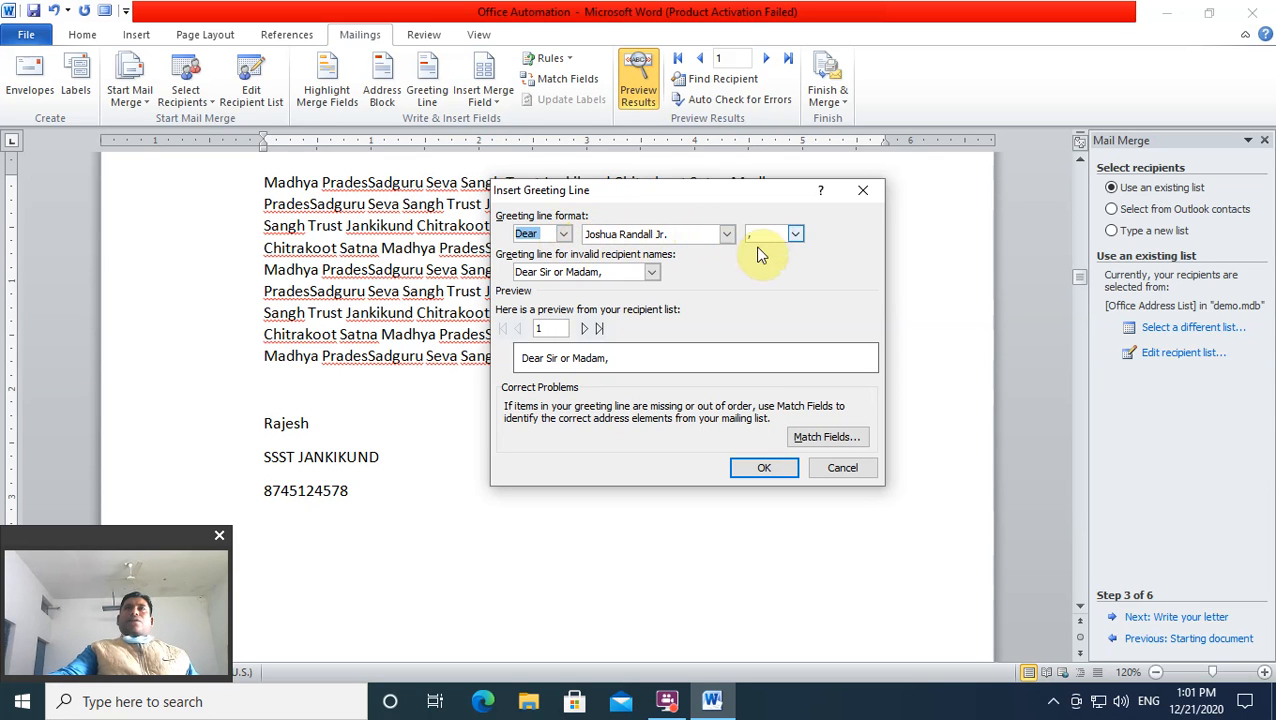
left_click(795, 235)
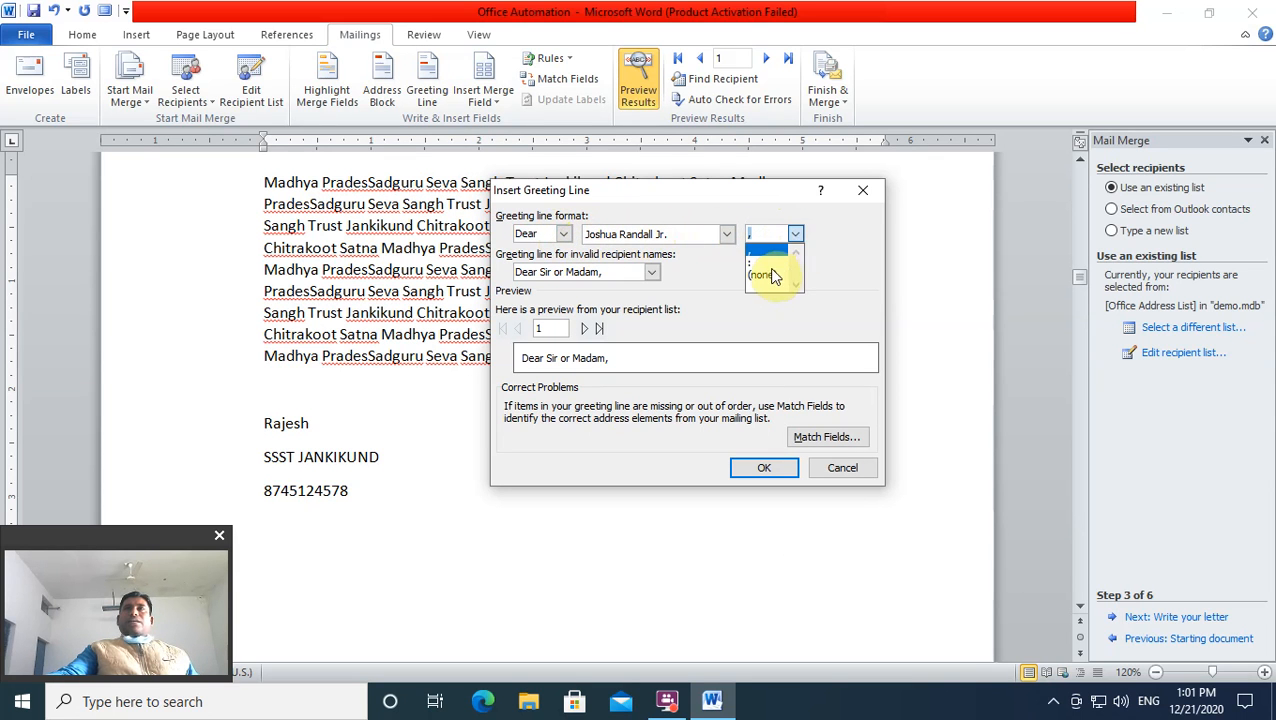
left_click(795, 237)
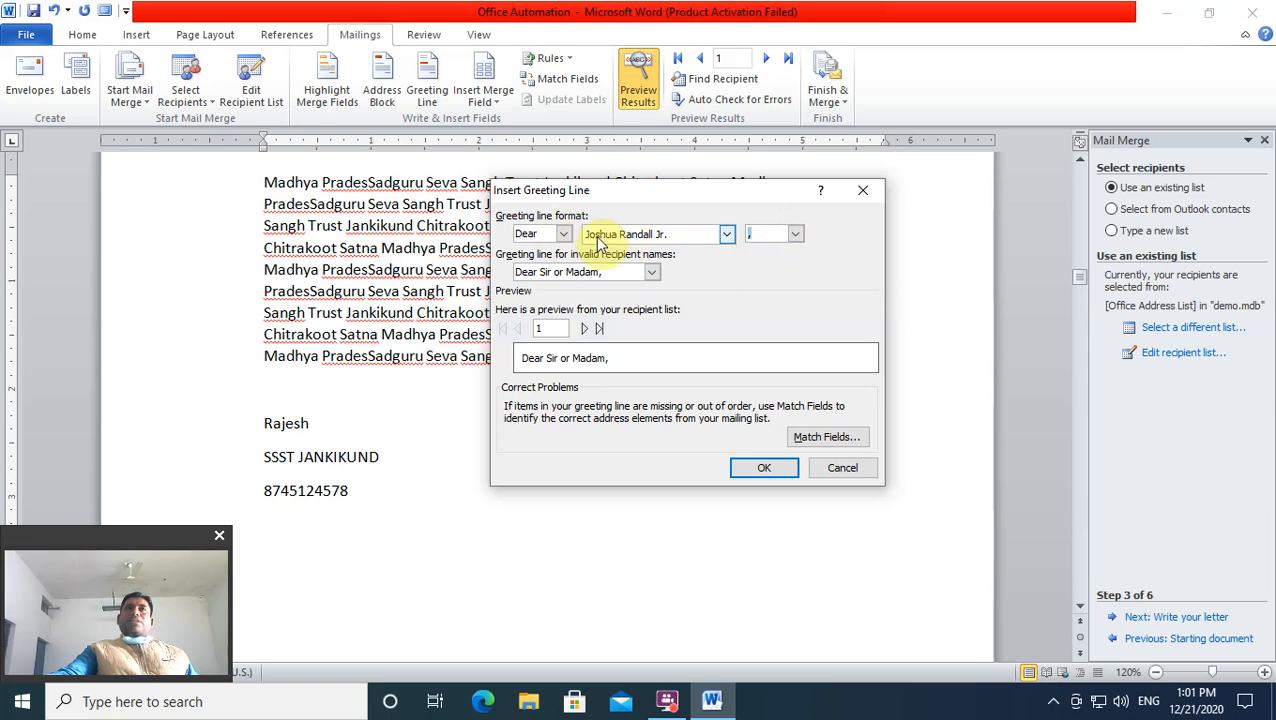
left_click(653, 273)
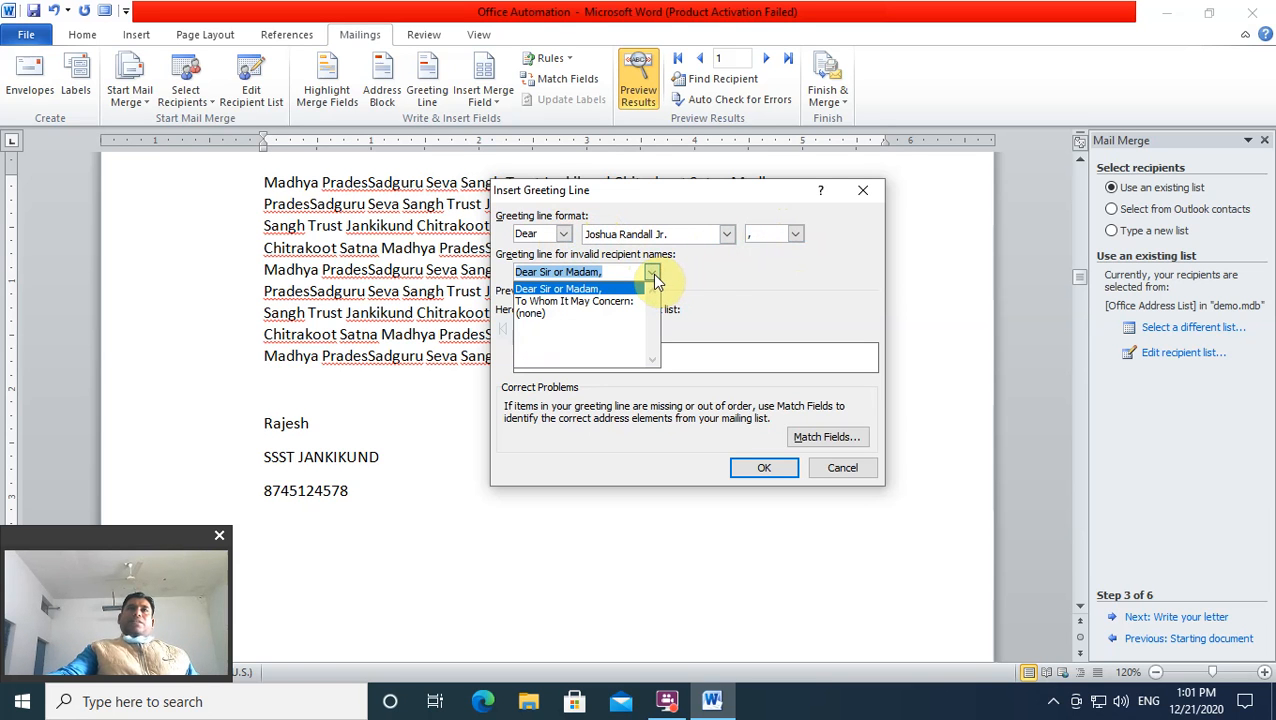
left_click(652, 273)
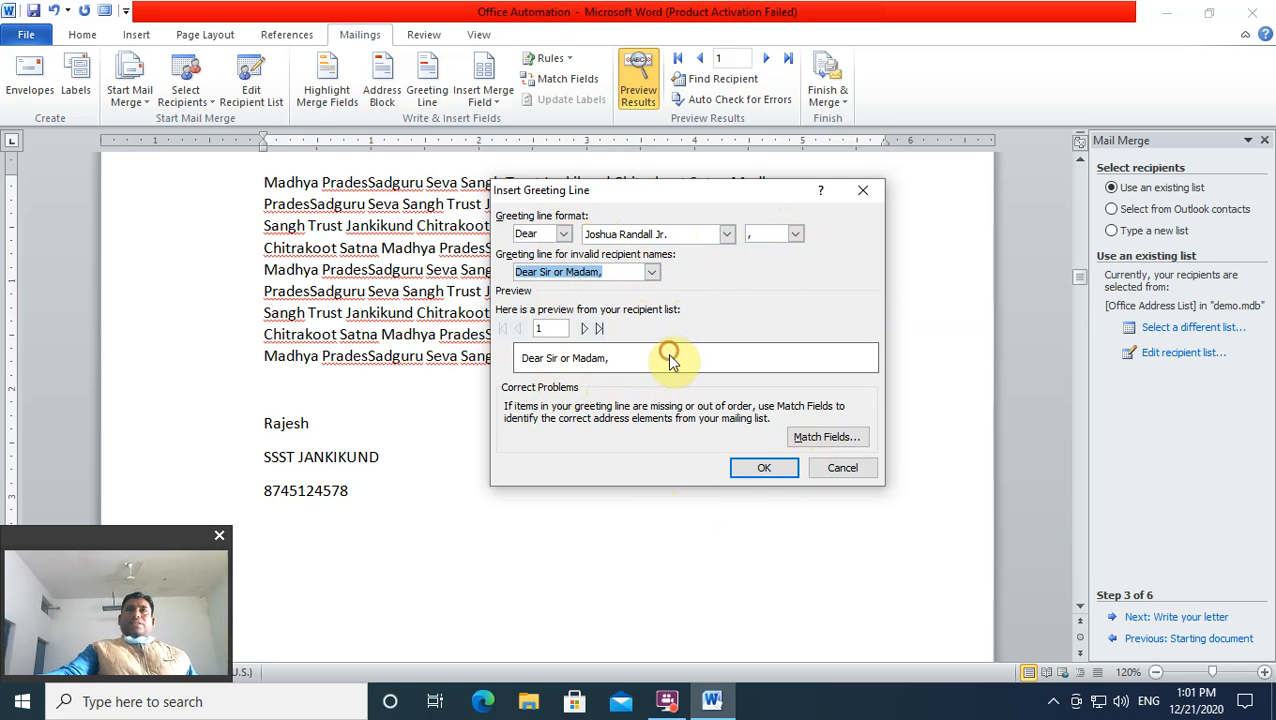
left_click(651, 275)
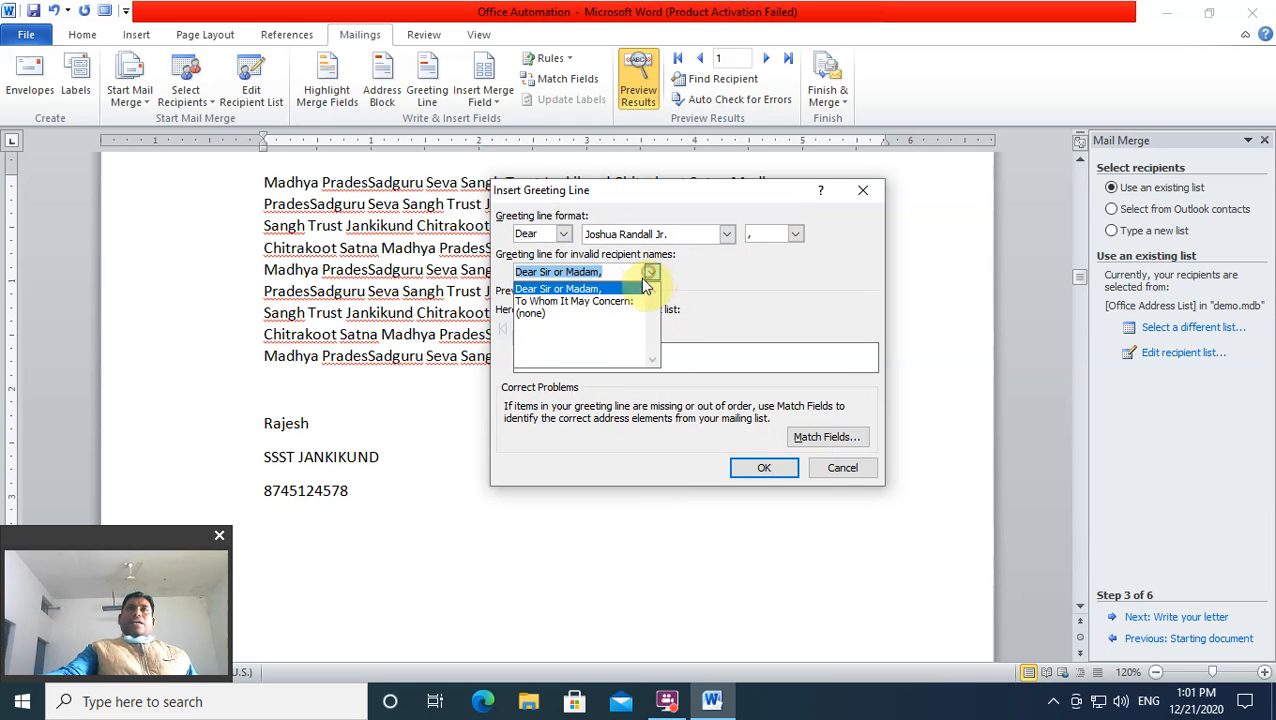
left_click(540, 314)
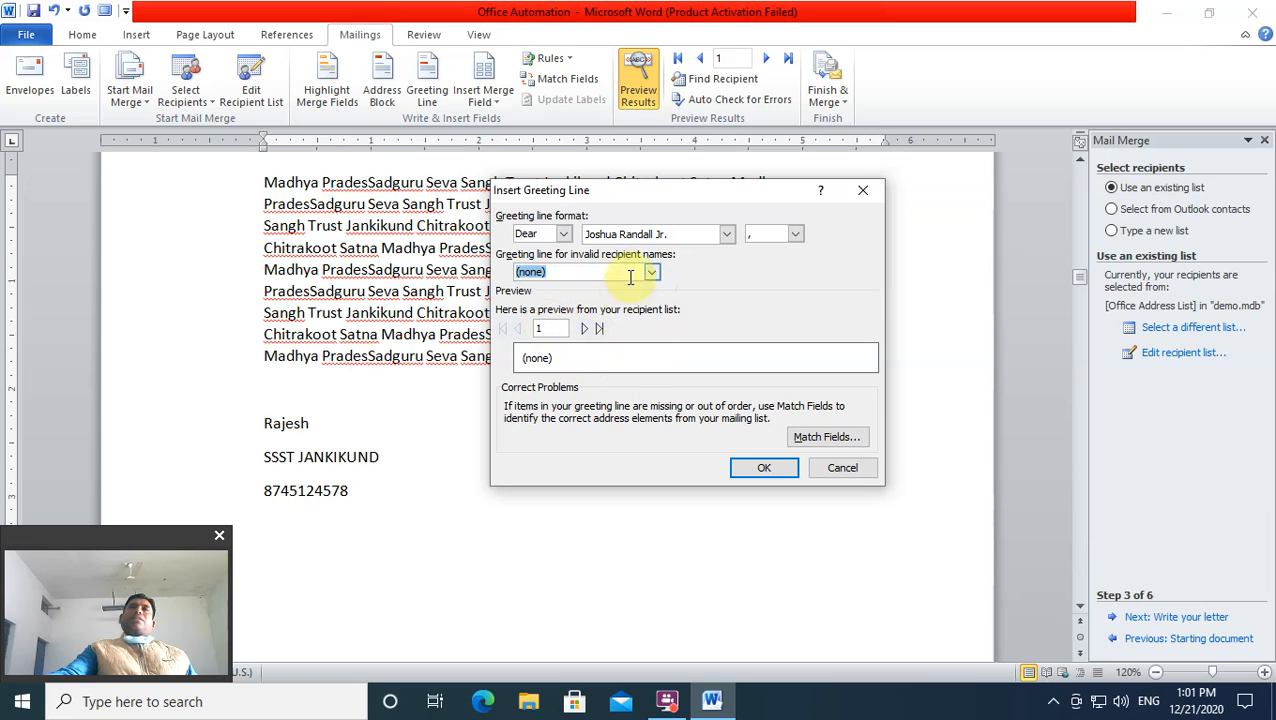
left_click(564, 233)
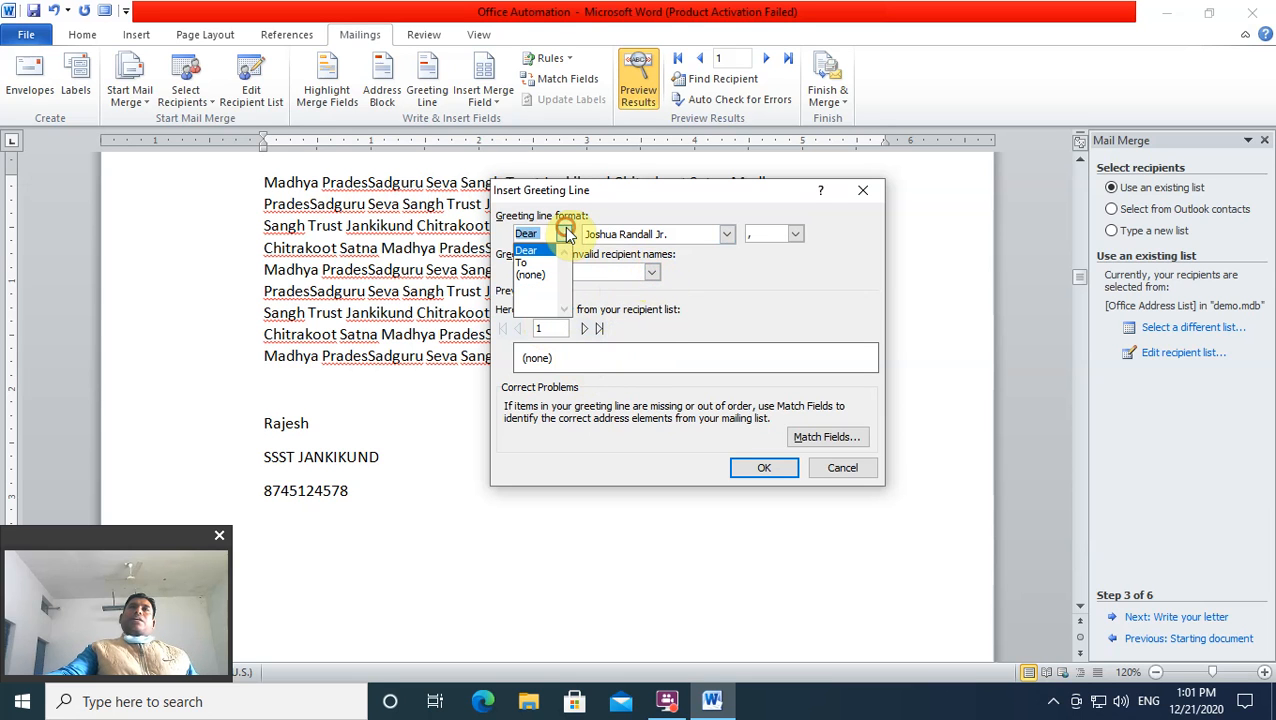
left_click(651, 275)
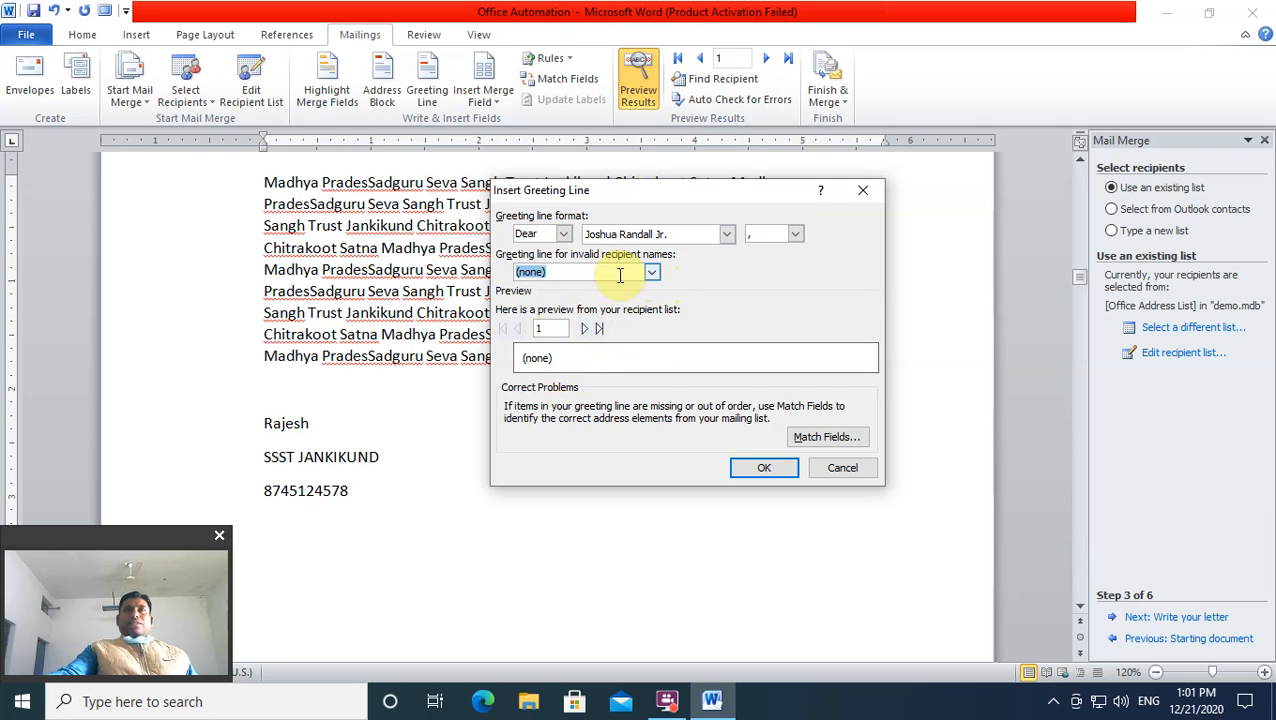
left_click(651, 272)
left_click(565, 286)
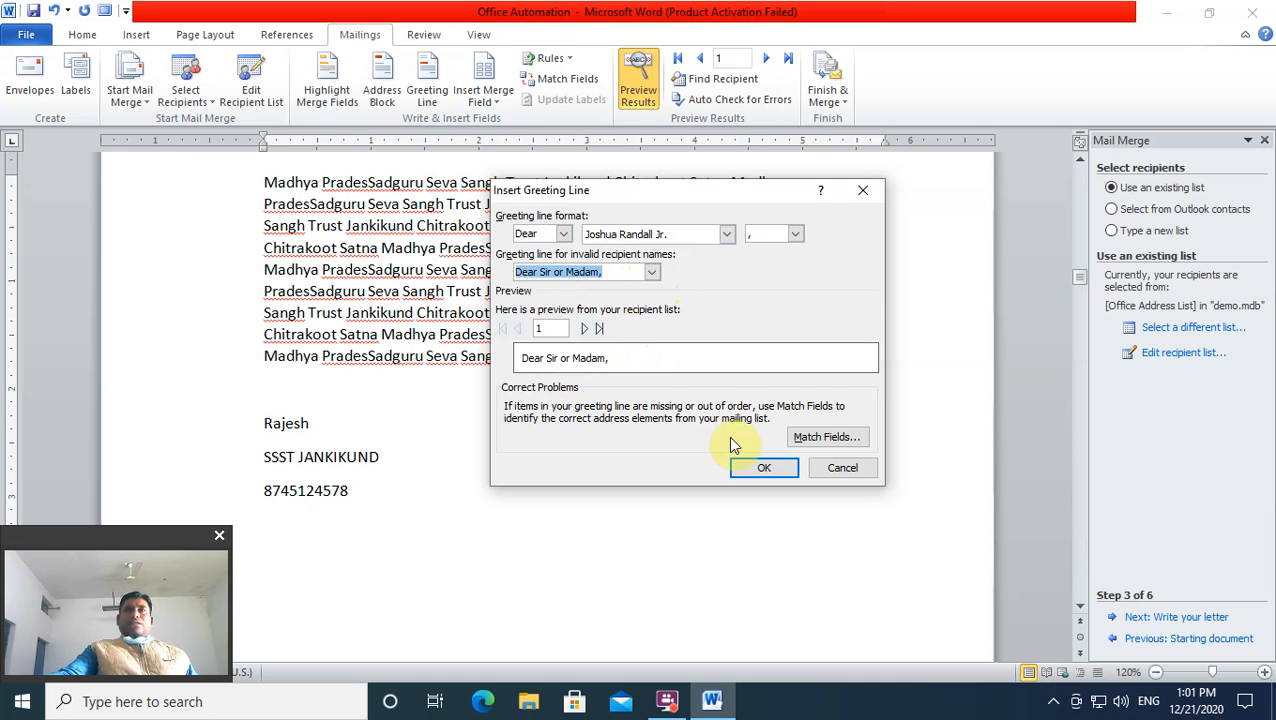
left_click(764, 467)
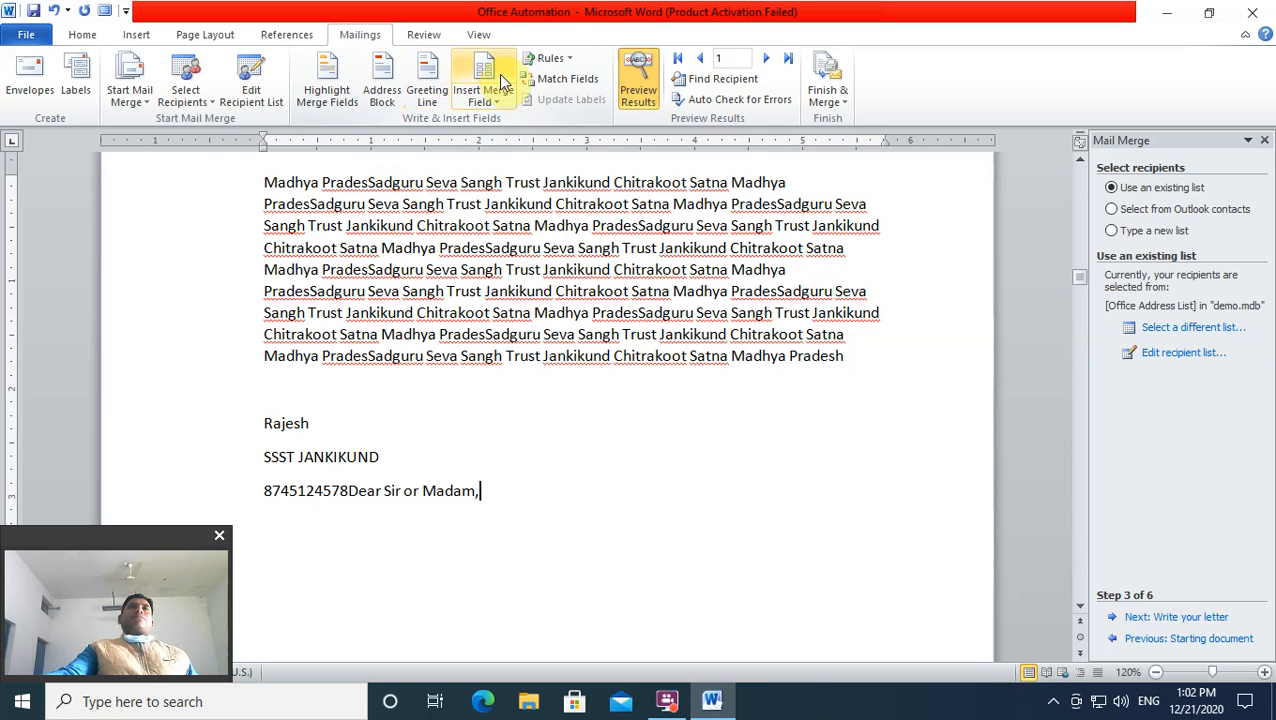
Step: Start an Ask field from Rules, choose the jk bookmark, then cancel without inserting
left_click(570, 62)
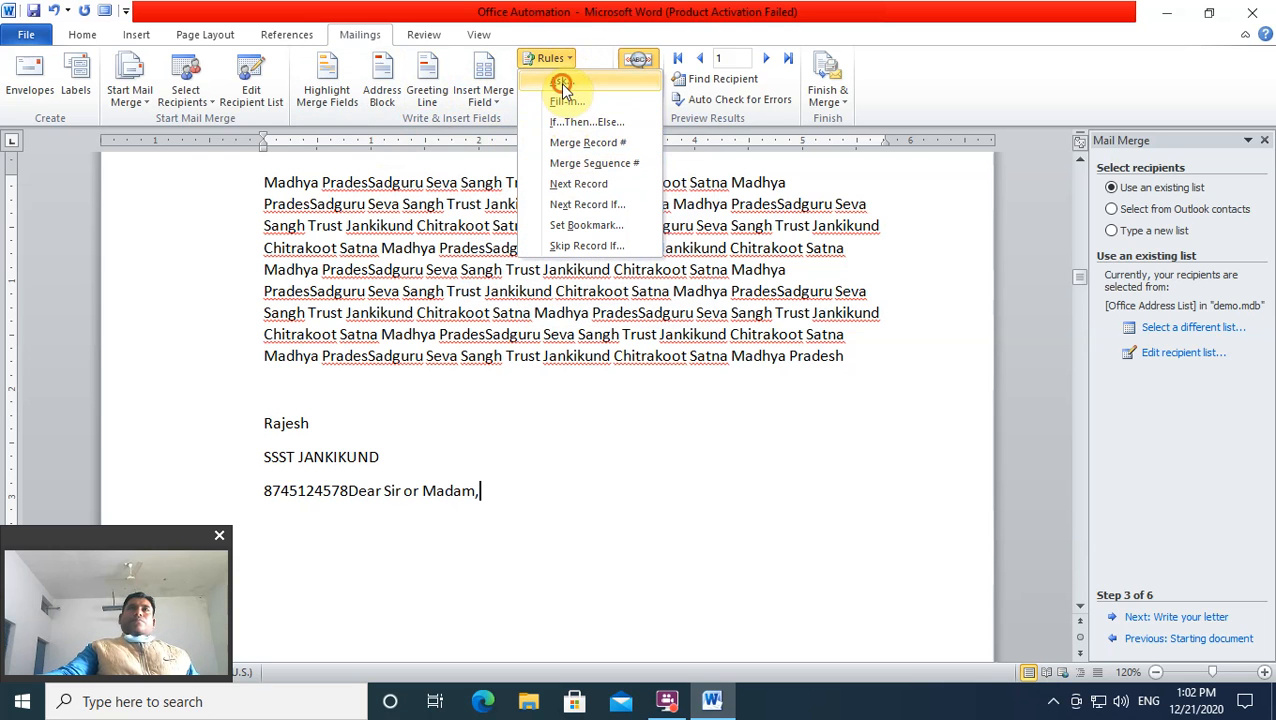
left_click(560, 84)
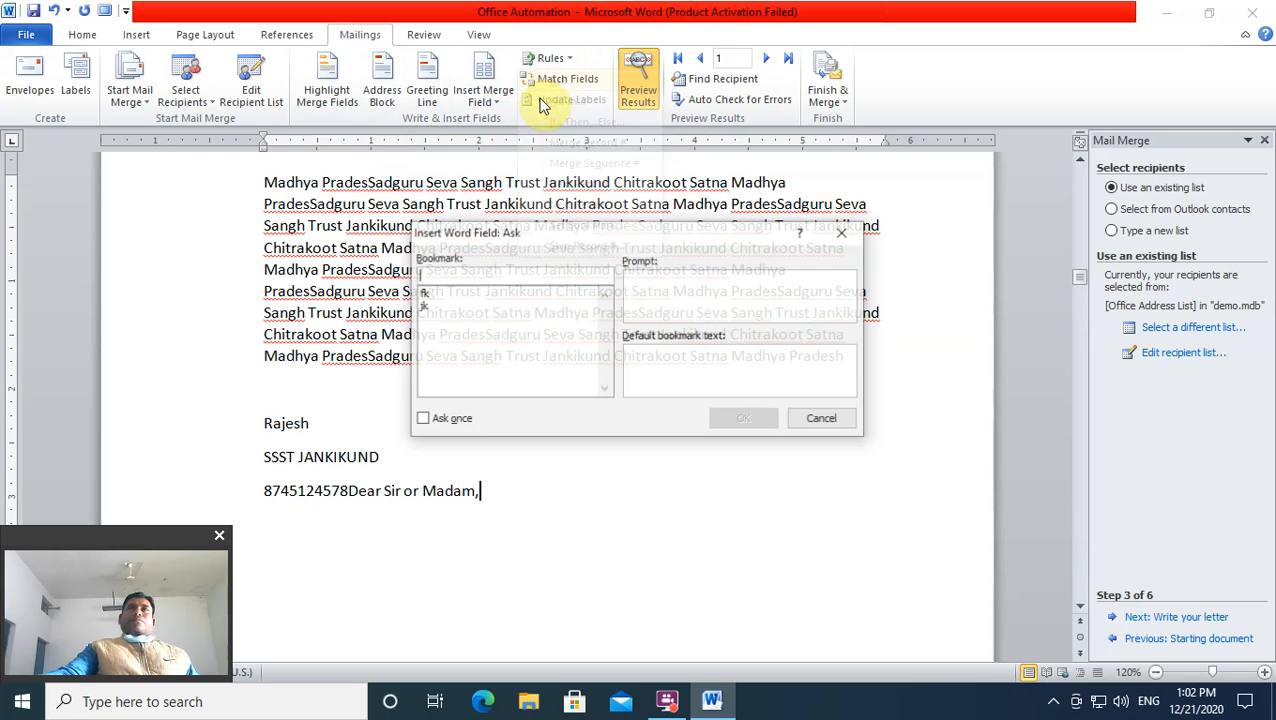
left_click(423, 294)
left_click(423, 306)
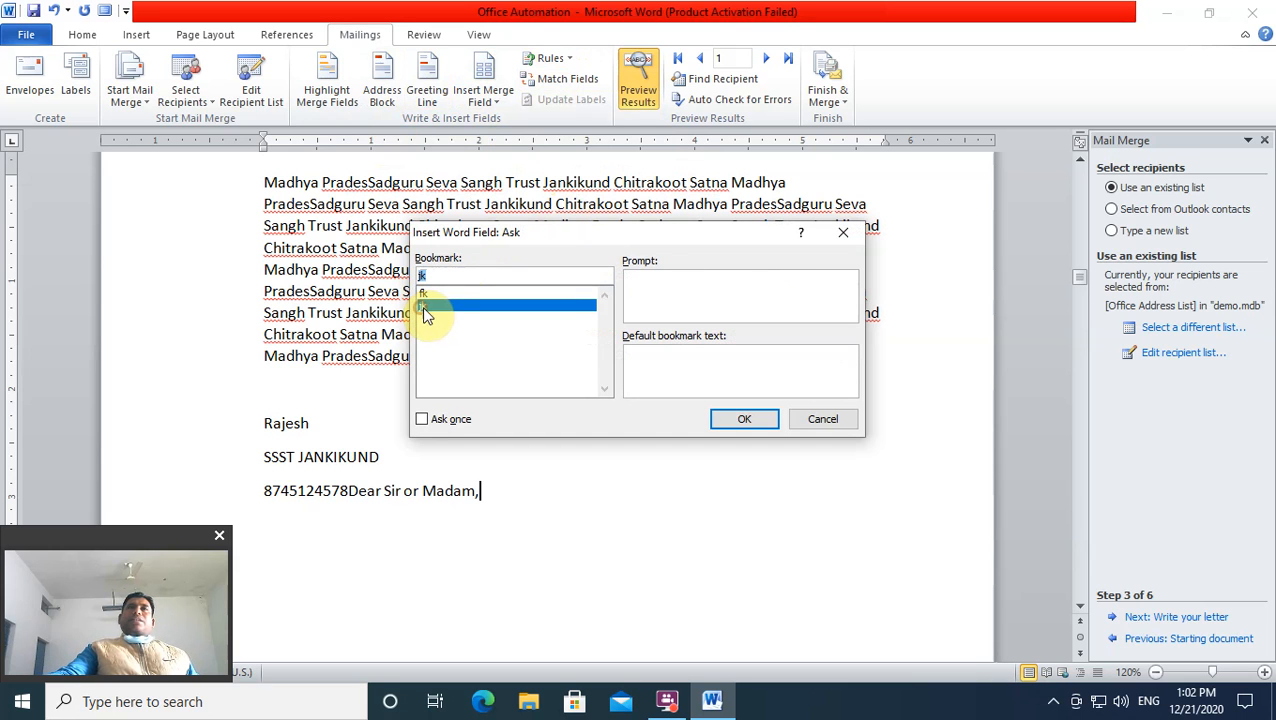
left_click(421, 294)
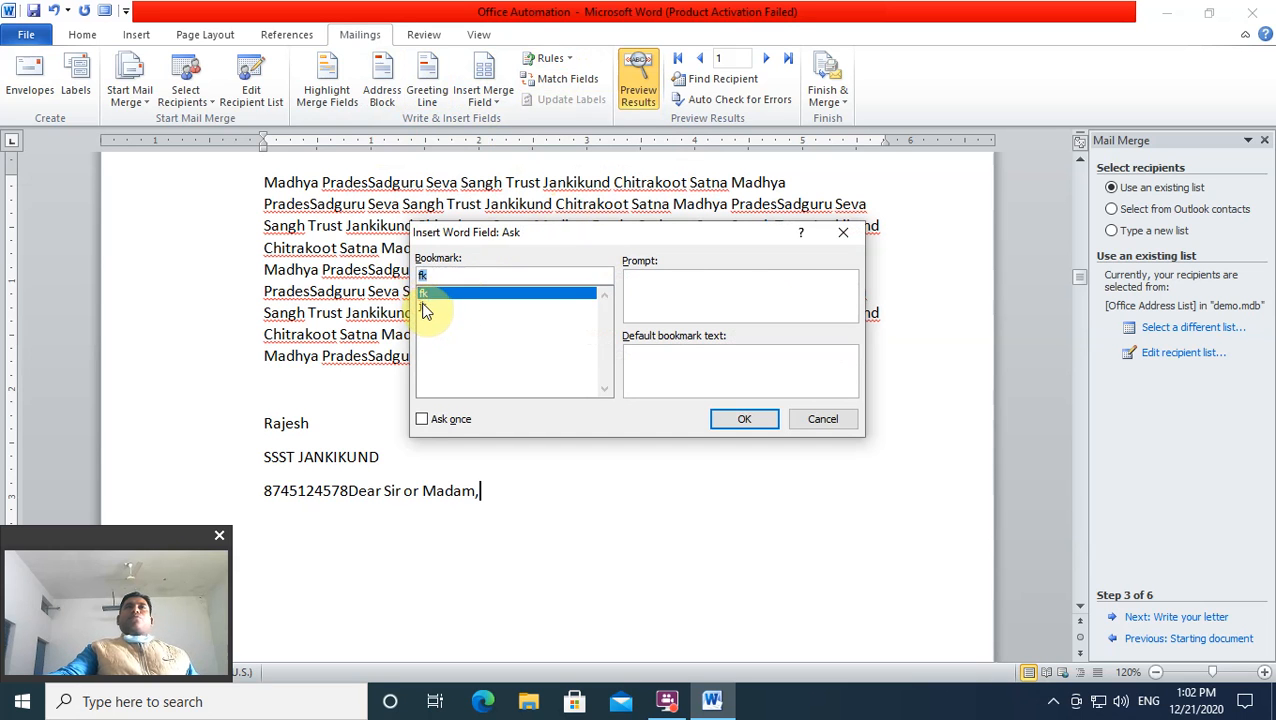
left_click(423, 306)
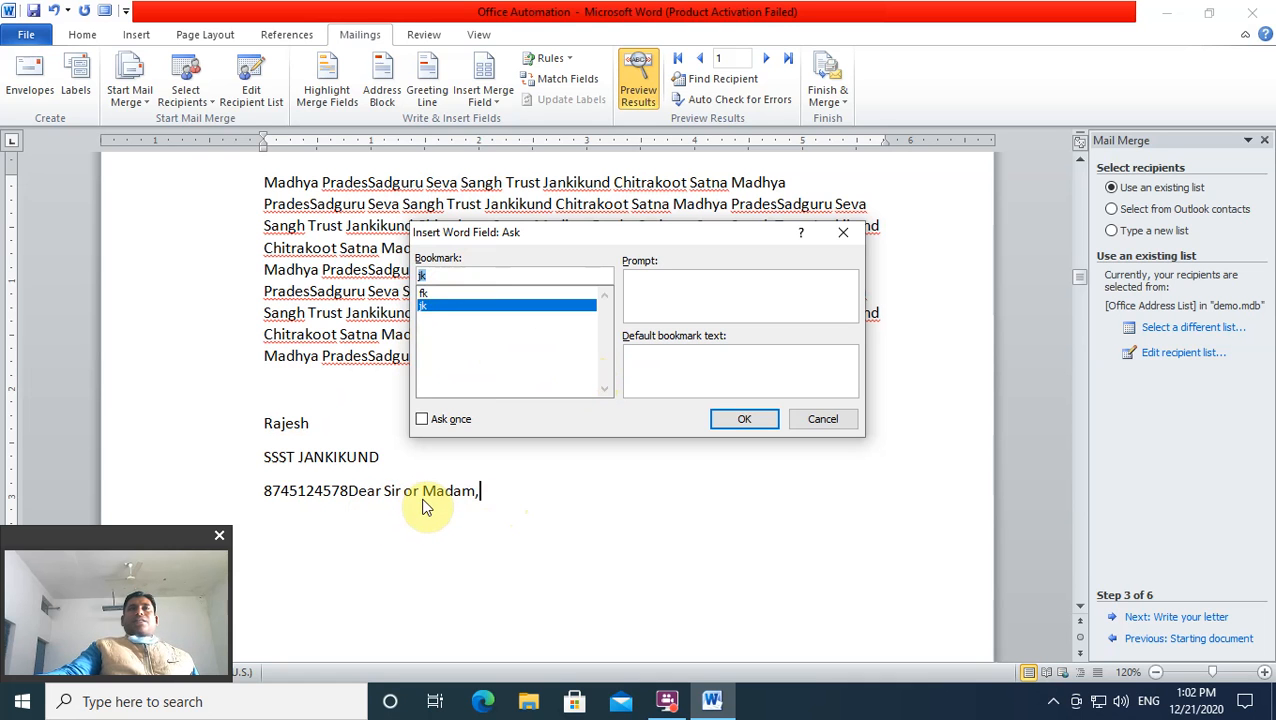
left_click(818, 420)
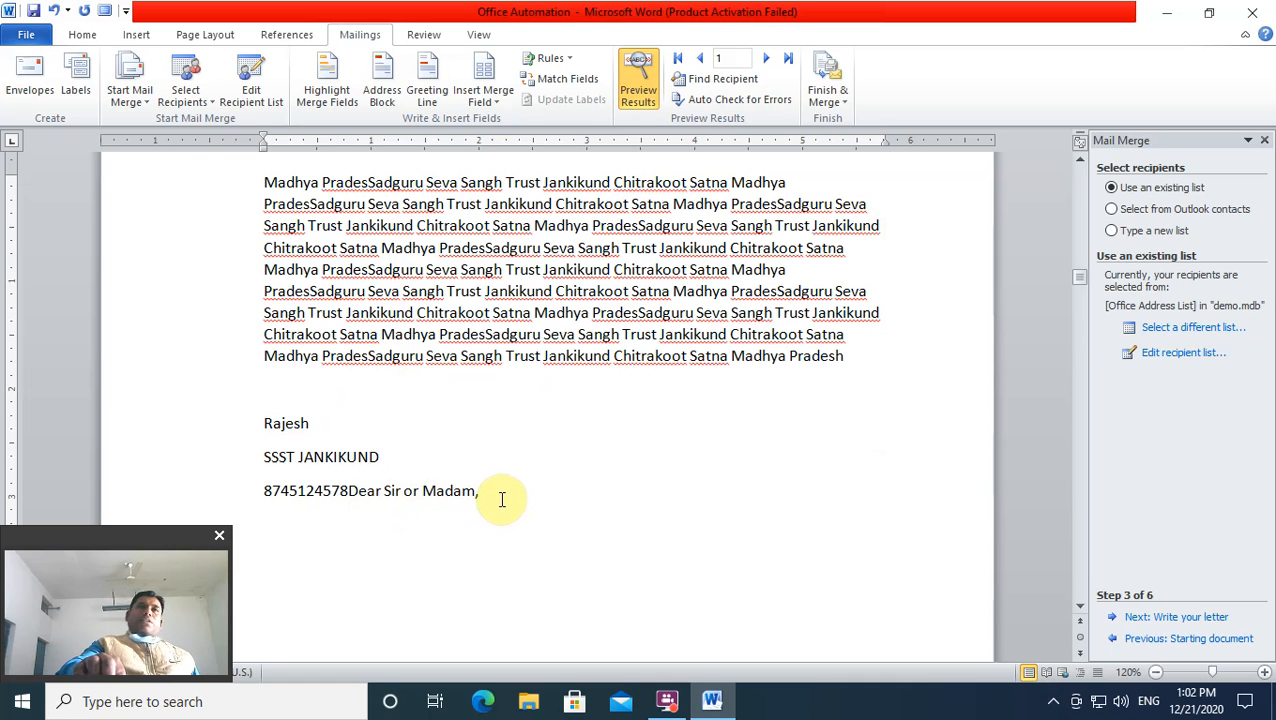
Step: Delete the greeting after the phone number, then undo a retried greeting at the name line
key("BackSpace")
key("BackSpace")
key("BackSpace")
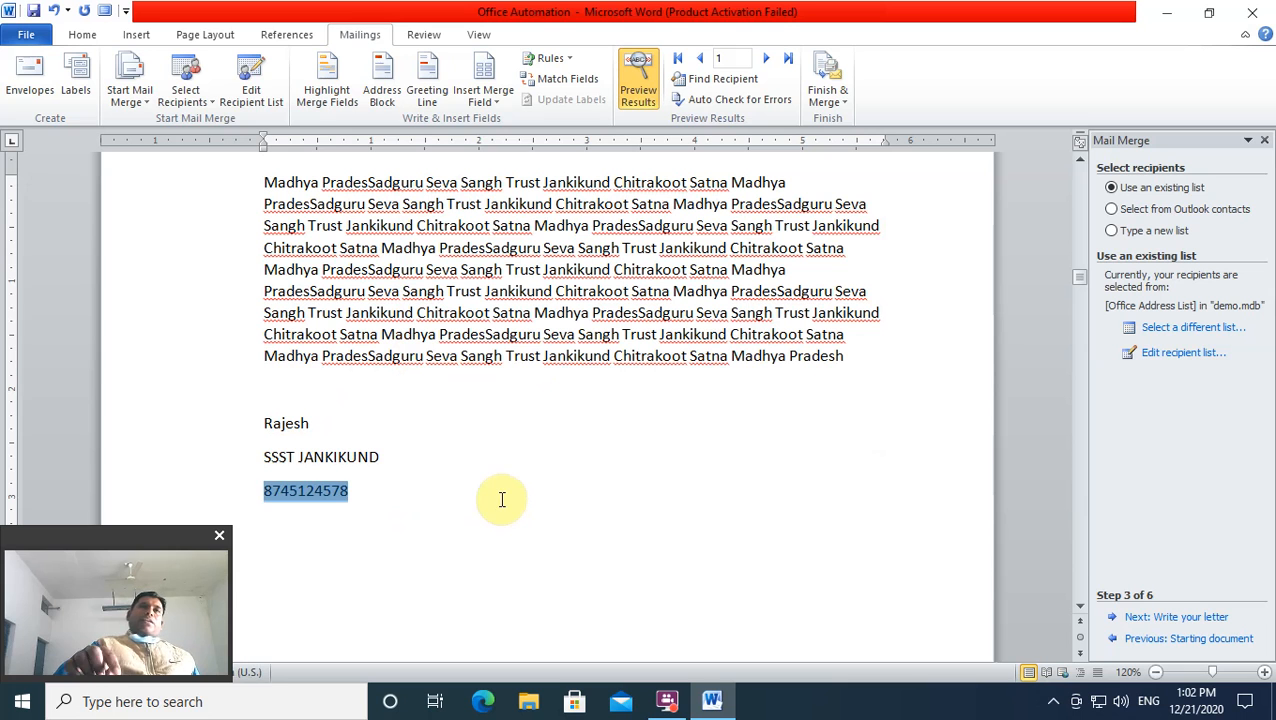
left_click(266, 424)
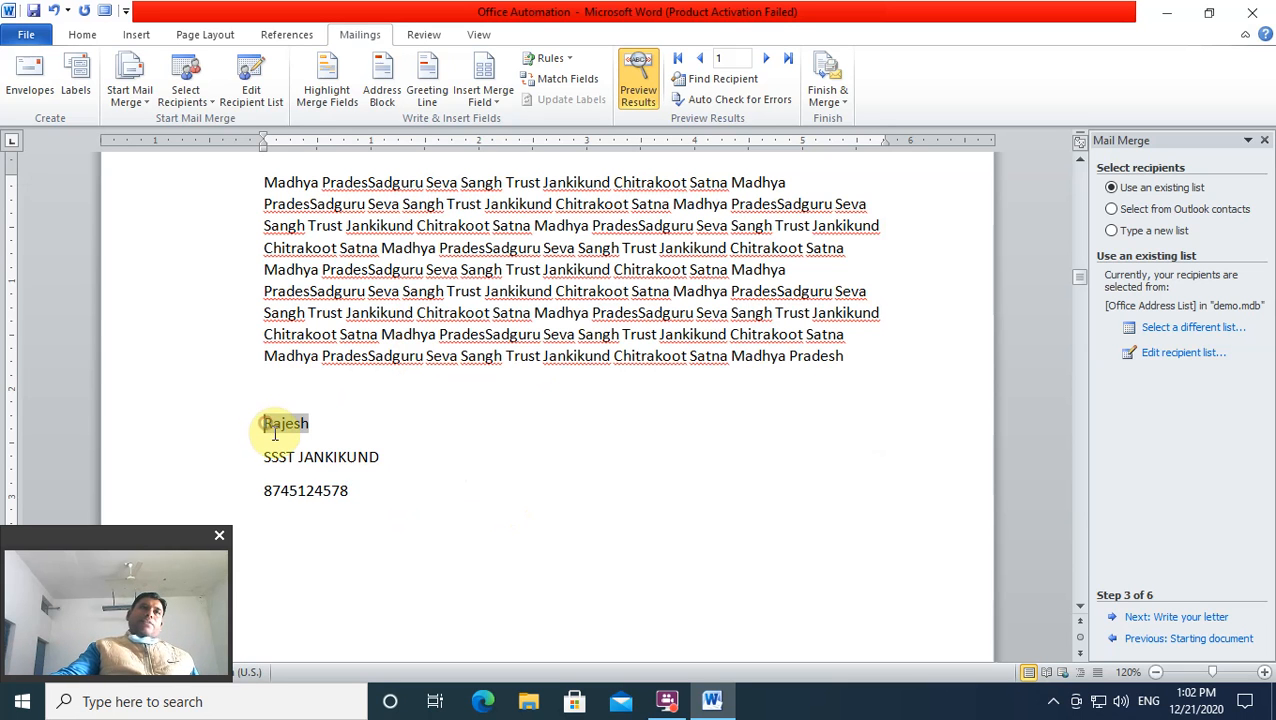
left_click(420, 87)
left_click(757, 467)
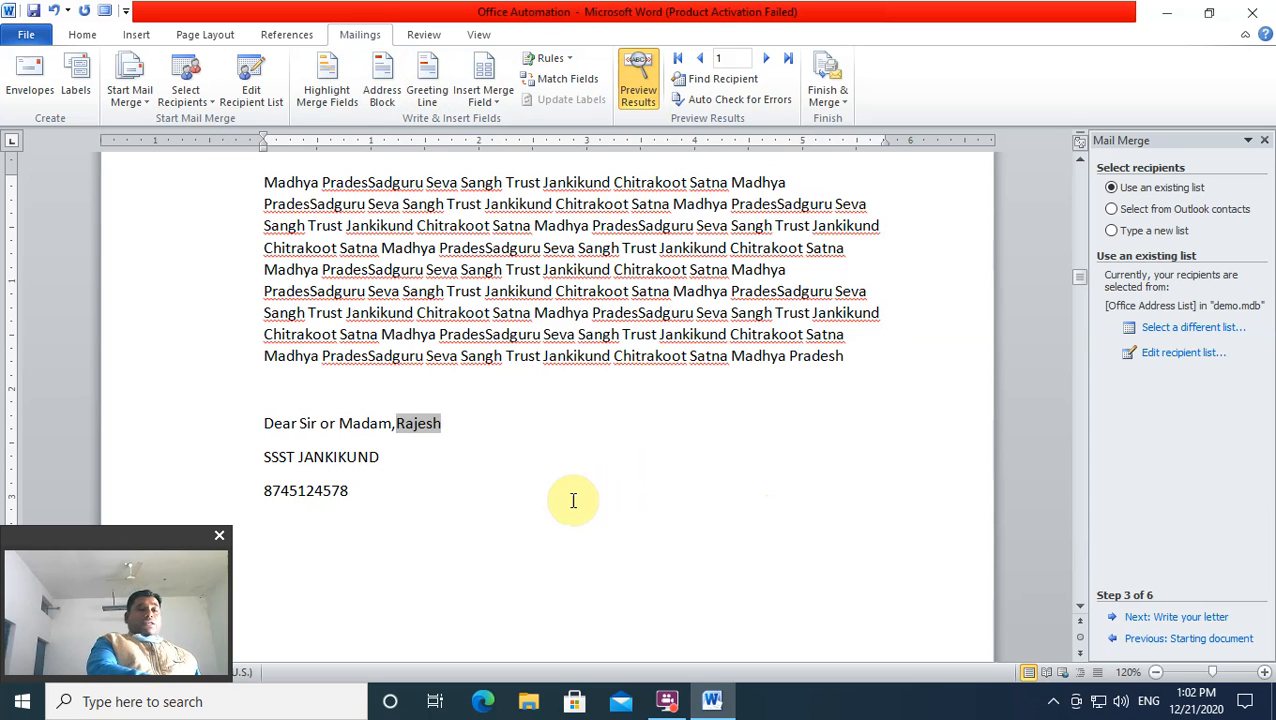
key("ctrl+z")
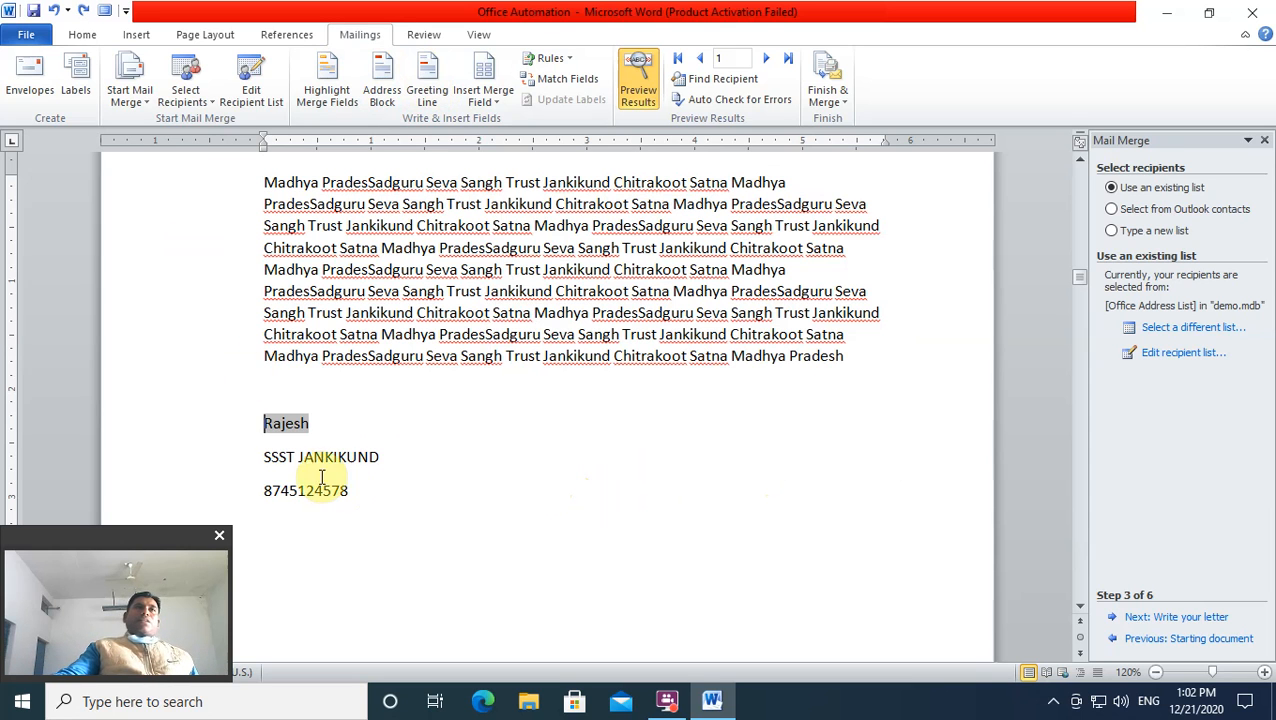
Step: Insert the greeting above the recipient's name, delete it again, and check Match Fields unchanged
left_click(264, 401)
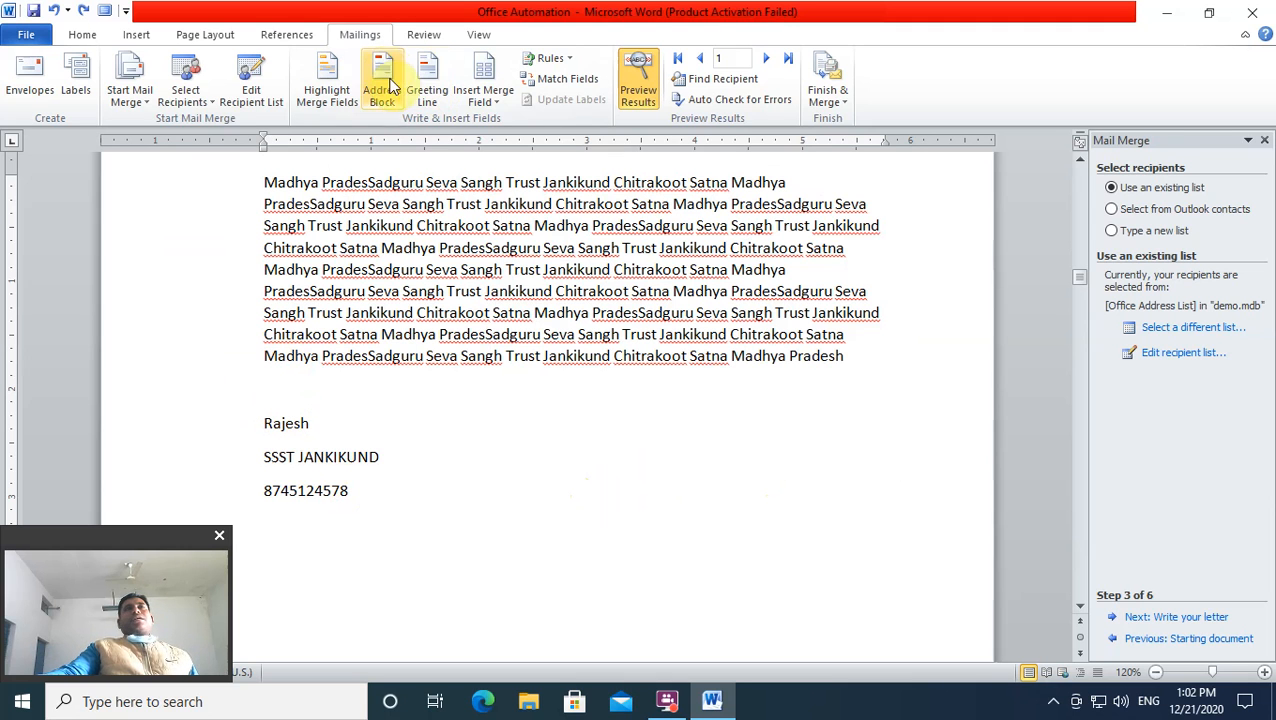
left_click(428, 100)
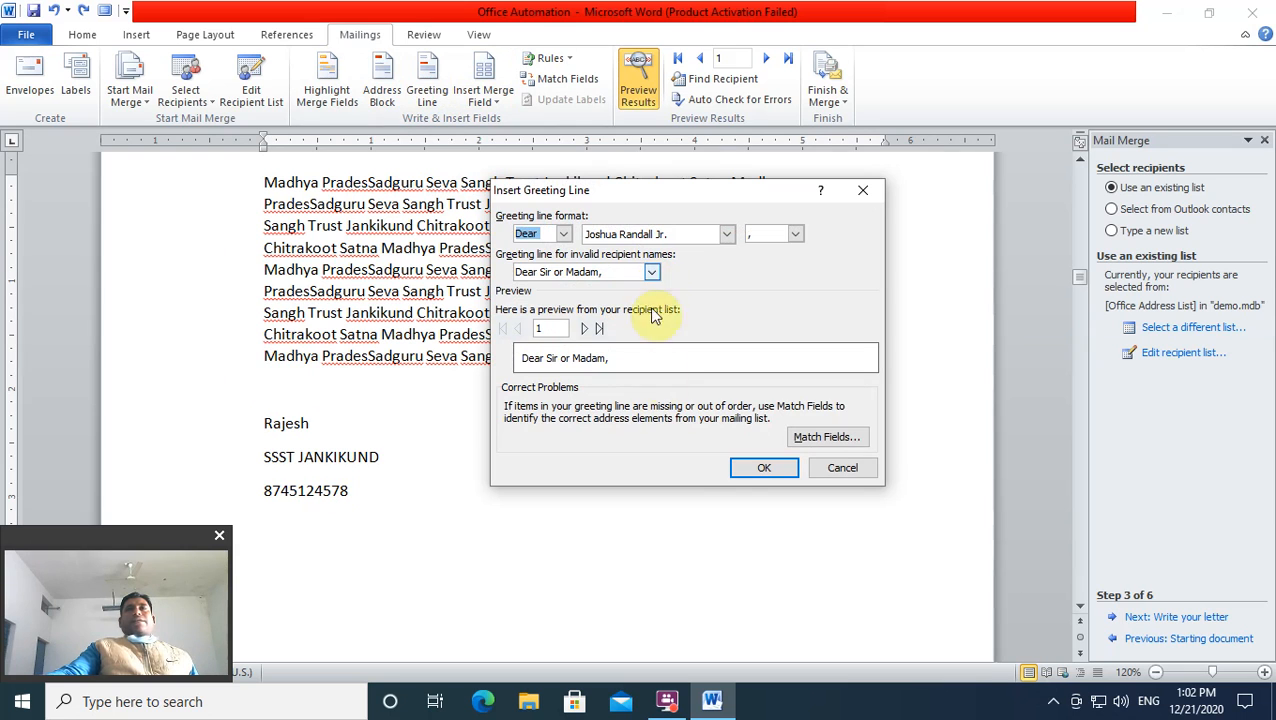
left_click(762, 468)
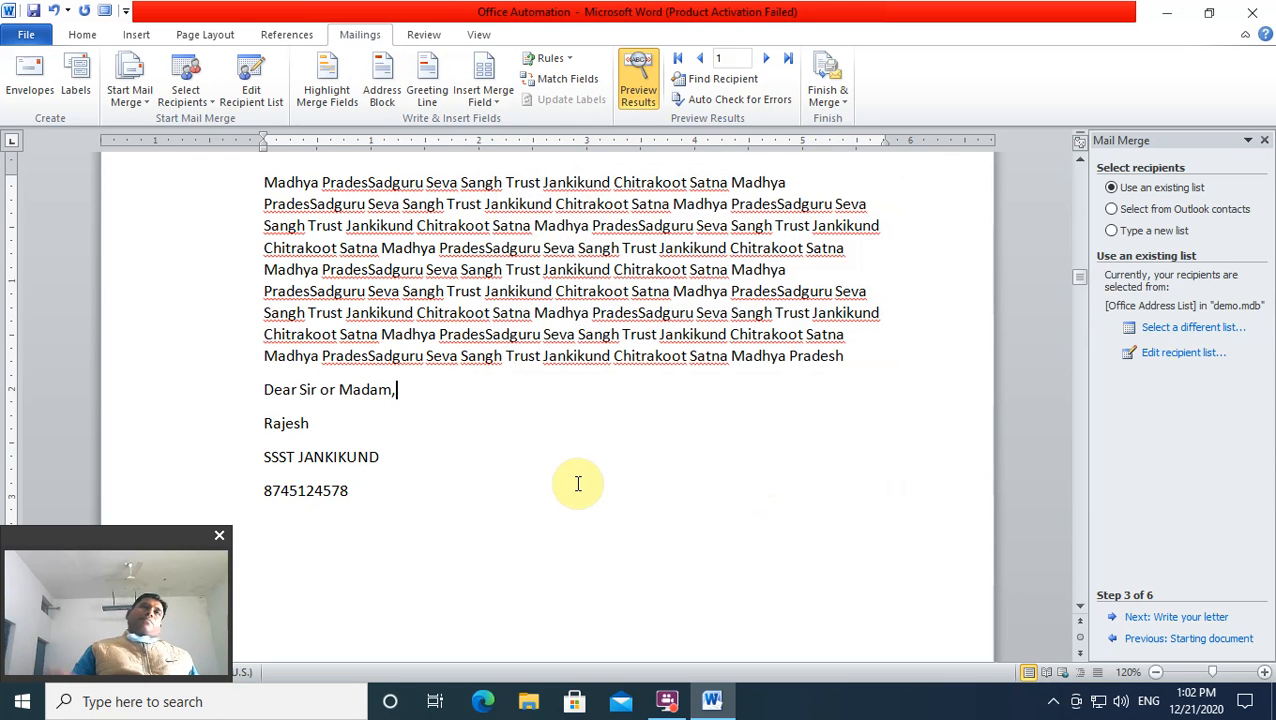
key("shift+Home")
key("Delete")
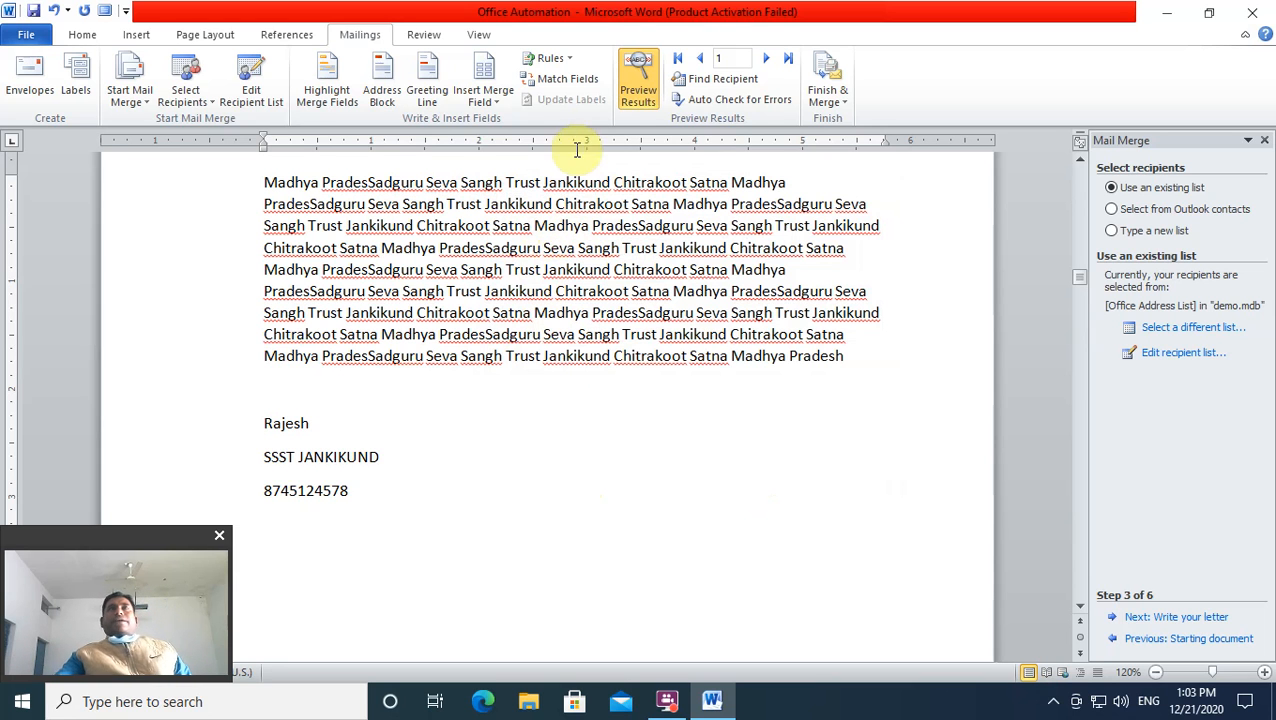
left_click(578, 84)
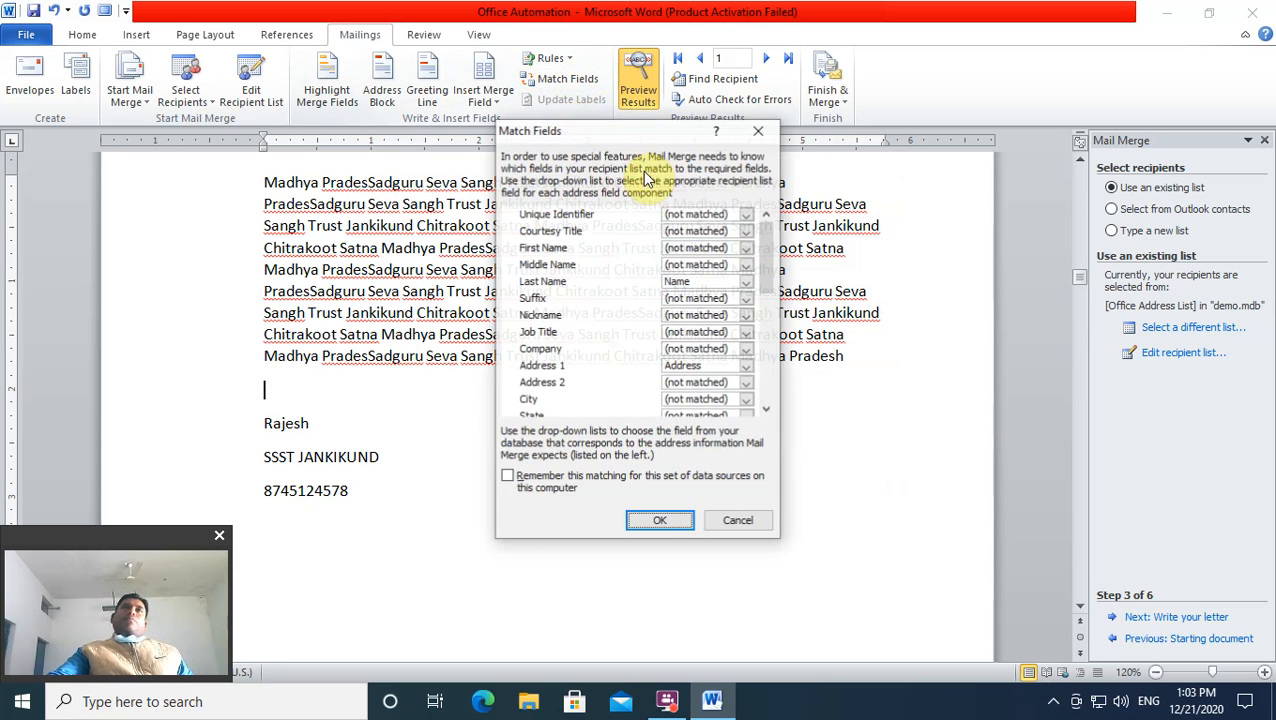
left_click(759, 131)
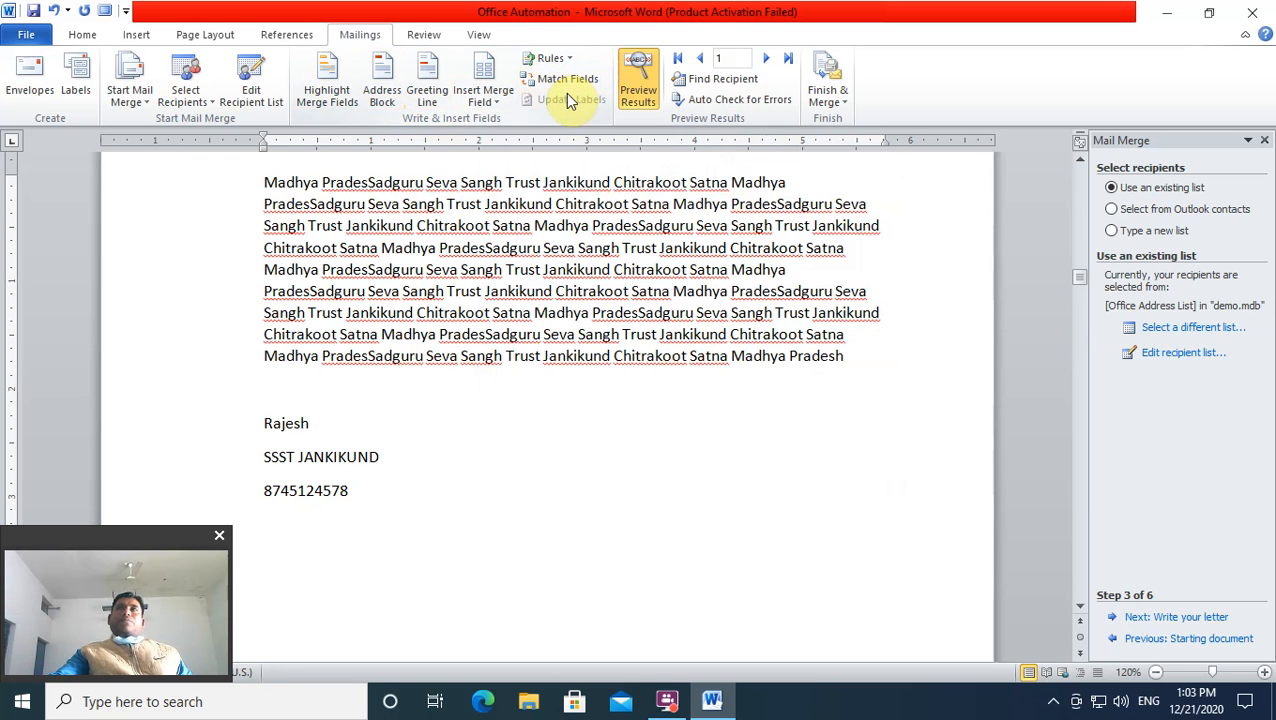
Step: Open the Merge to Printer dialog through Finish & Merge > Print Documents
left_click(841, 98)
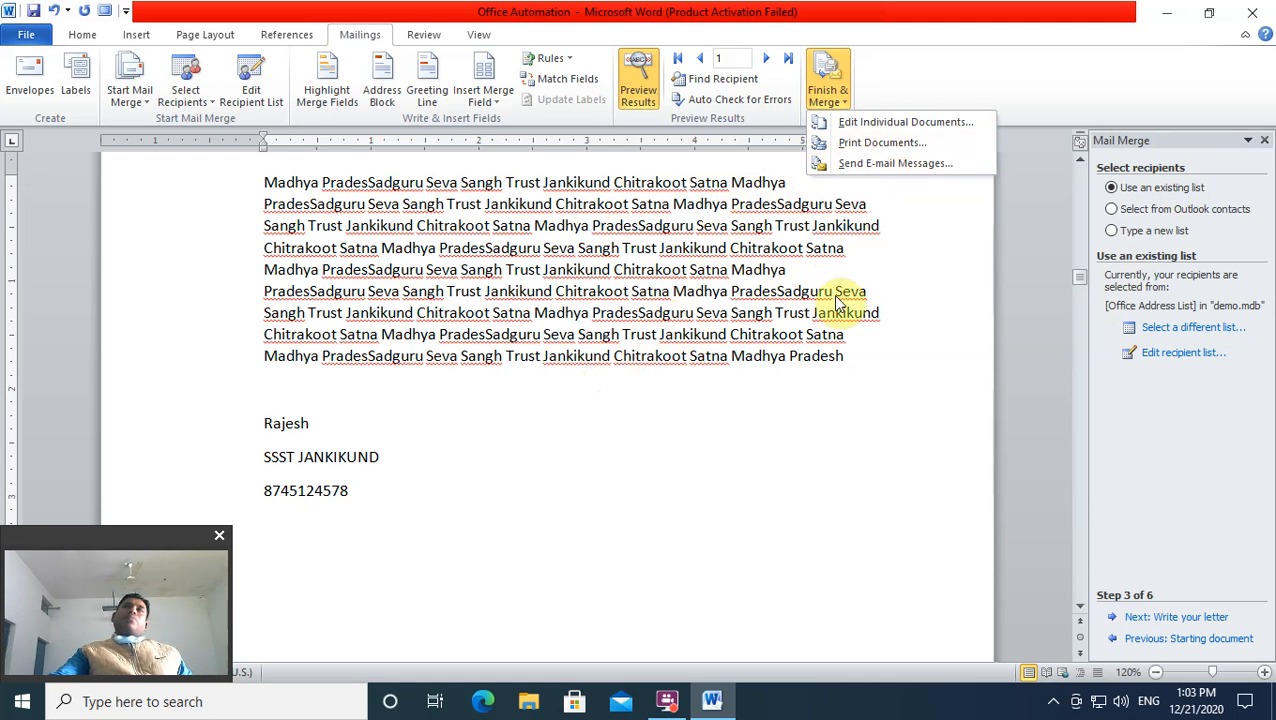
left_click(413, 405)
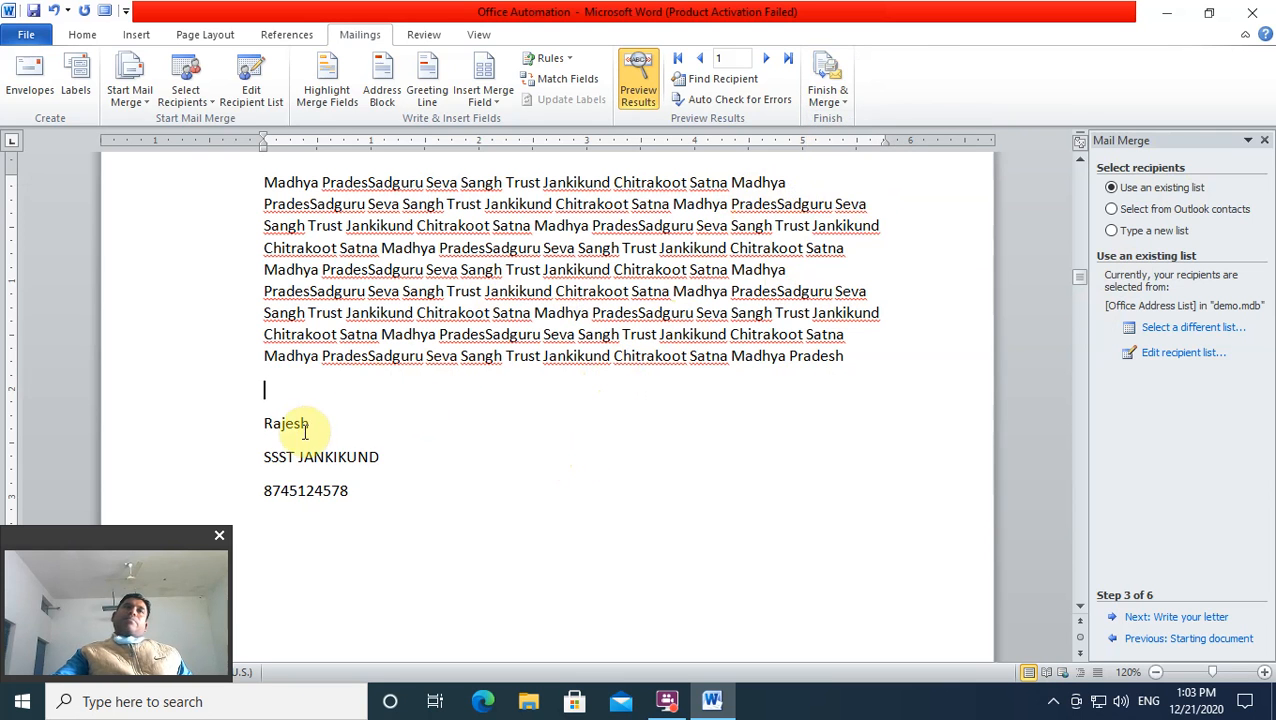
left_click(828, 98)
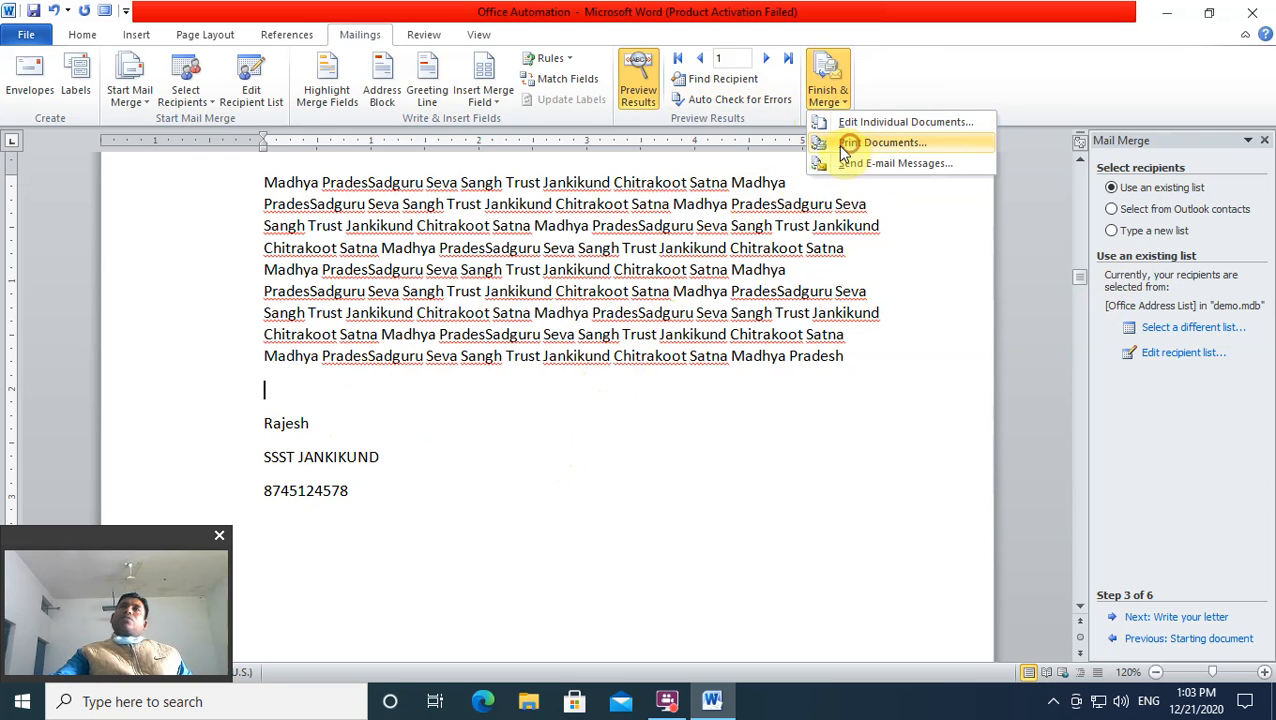
left_click(851, 145)
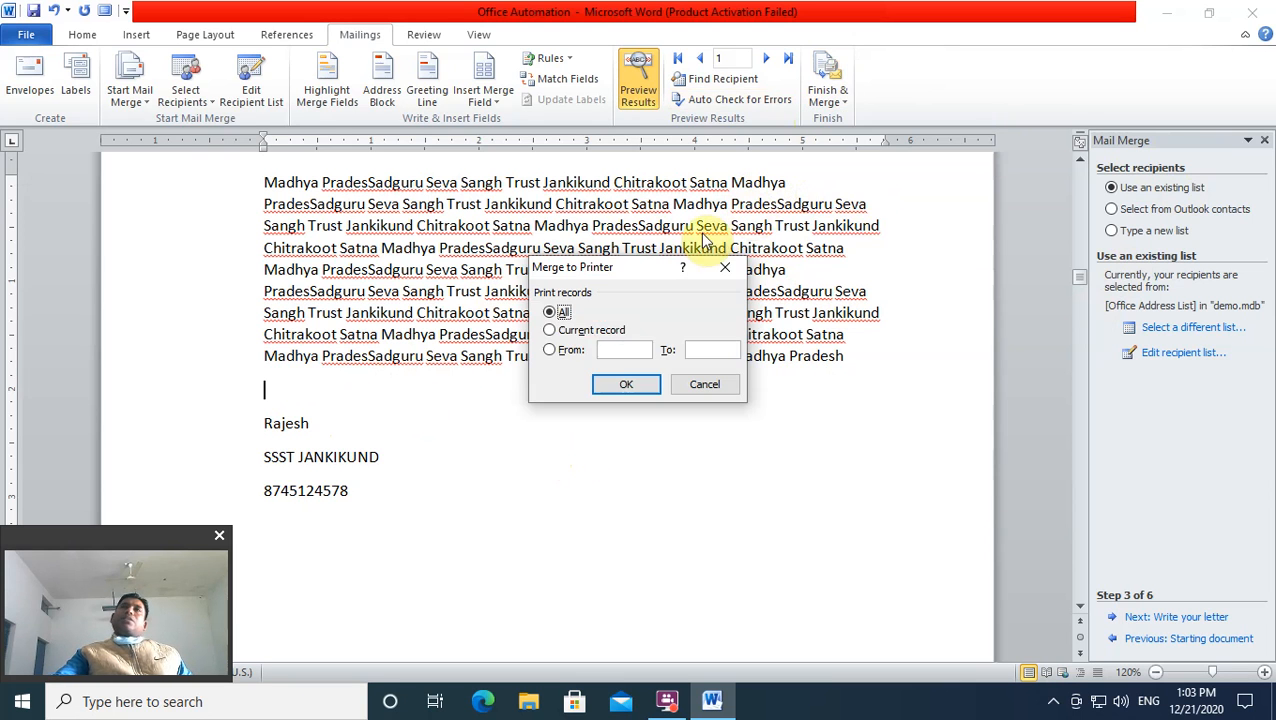
Step: Select Current record, then close Merge to Printer without printing and reopen Finish & Merge
left_click(578, 333)
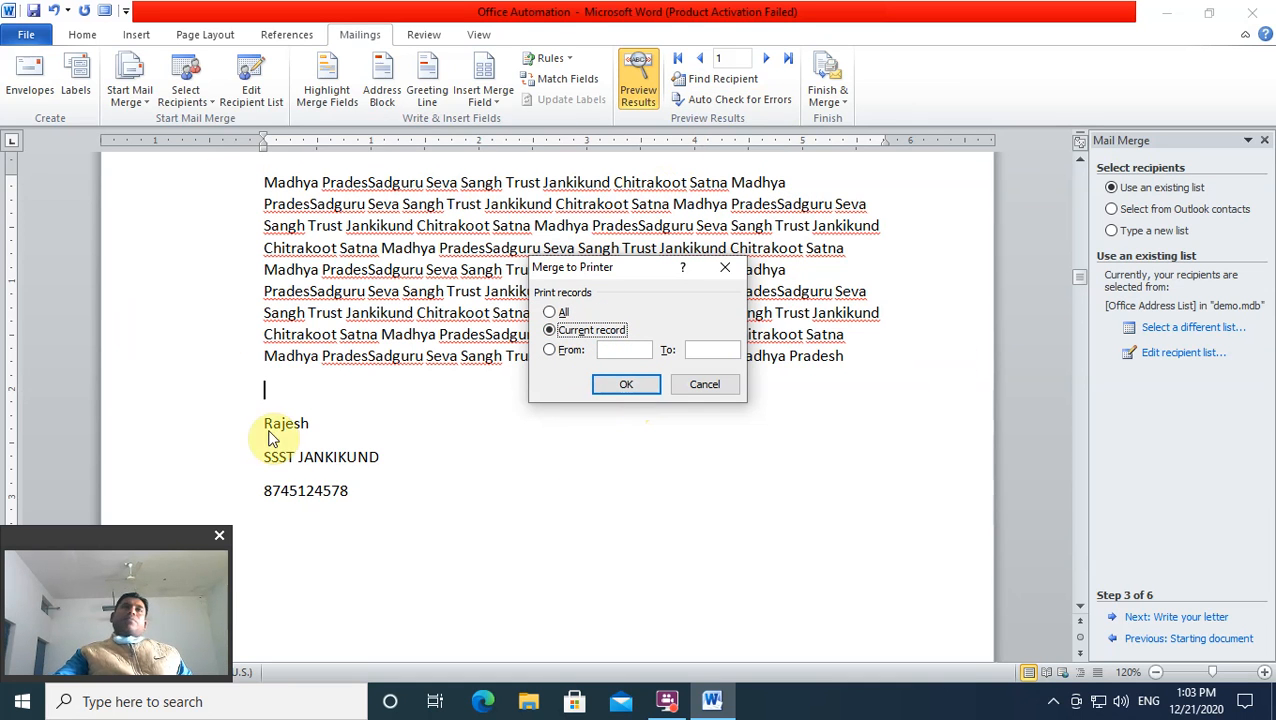
left_click(725, 267)
left_click(828, 92)
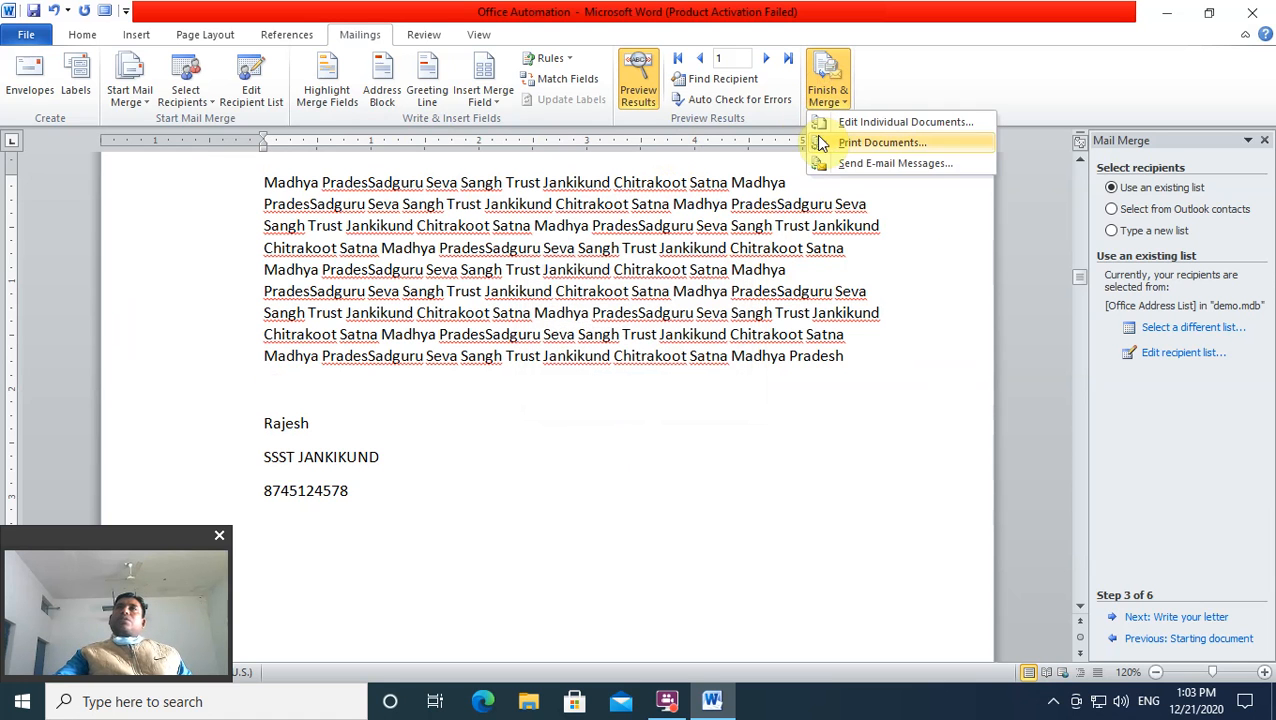
Step: Review the Merge to E-mail dialog's Subject line, then close it without sending
left_click(866, 164)
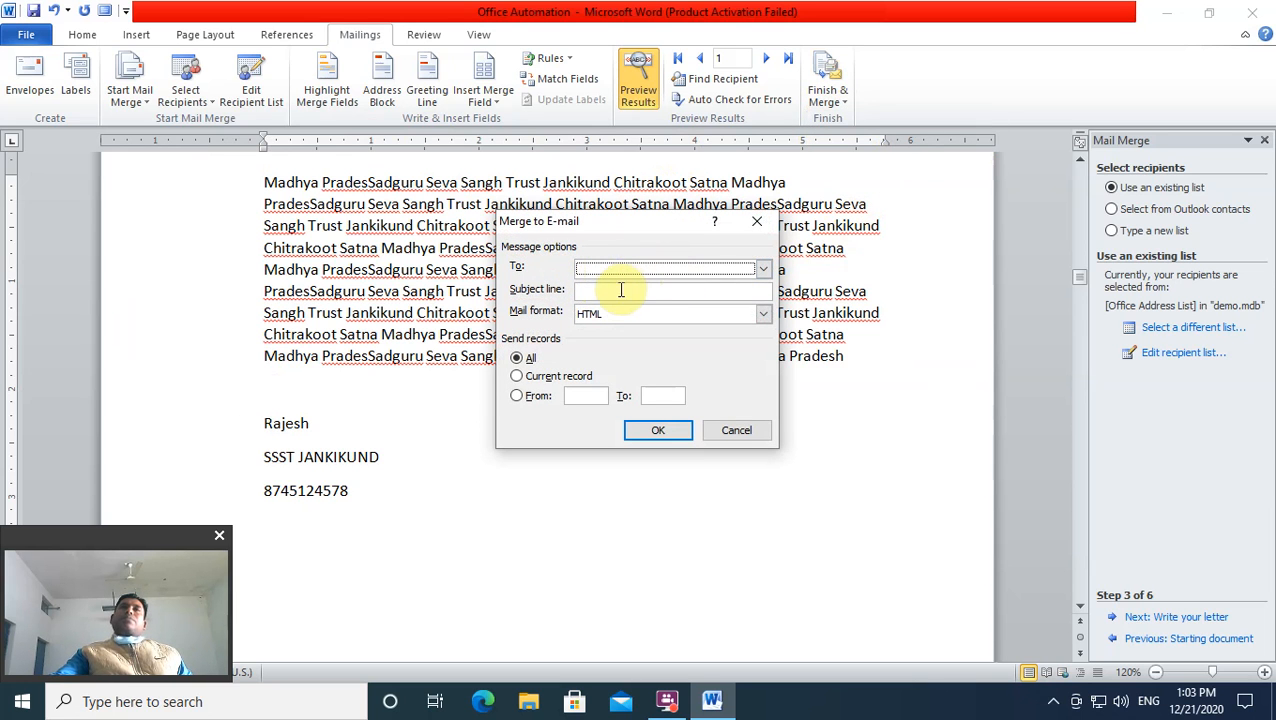
left_click(614, 292)
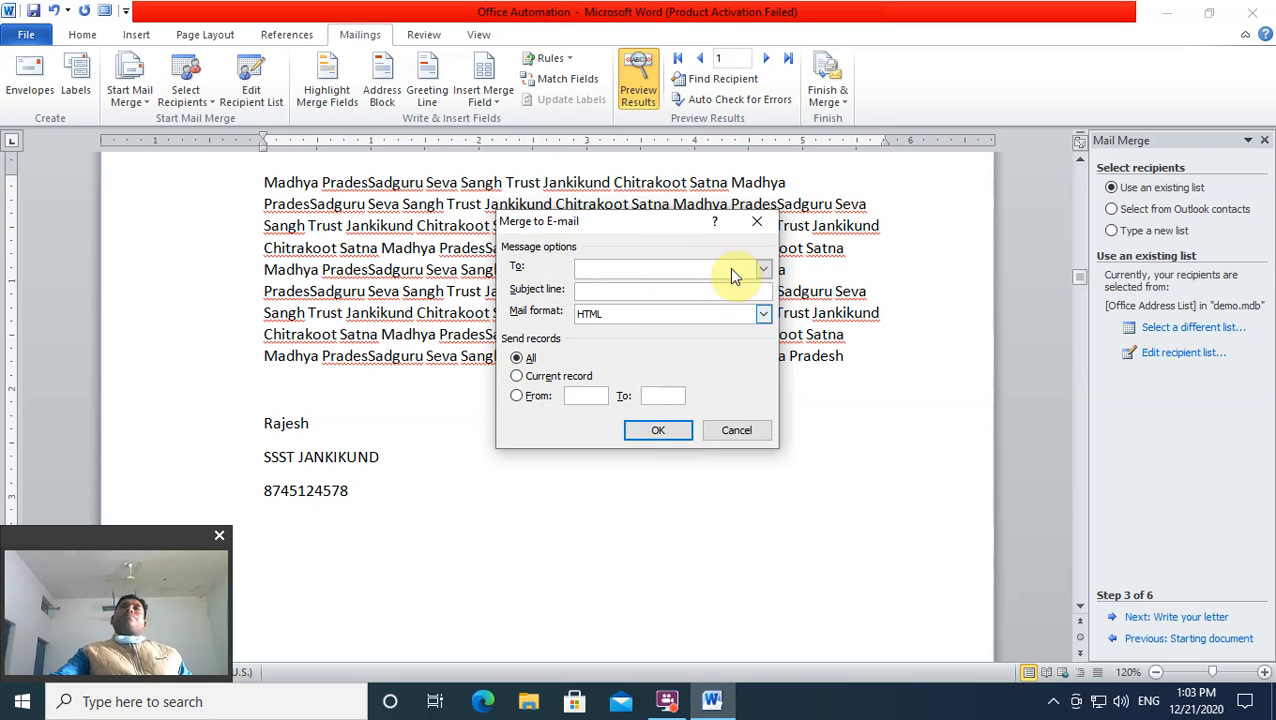
left_click(757, 221)
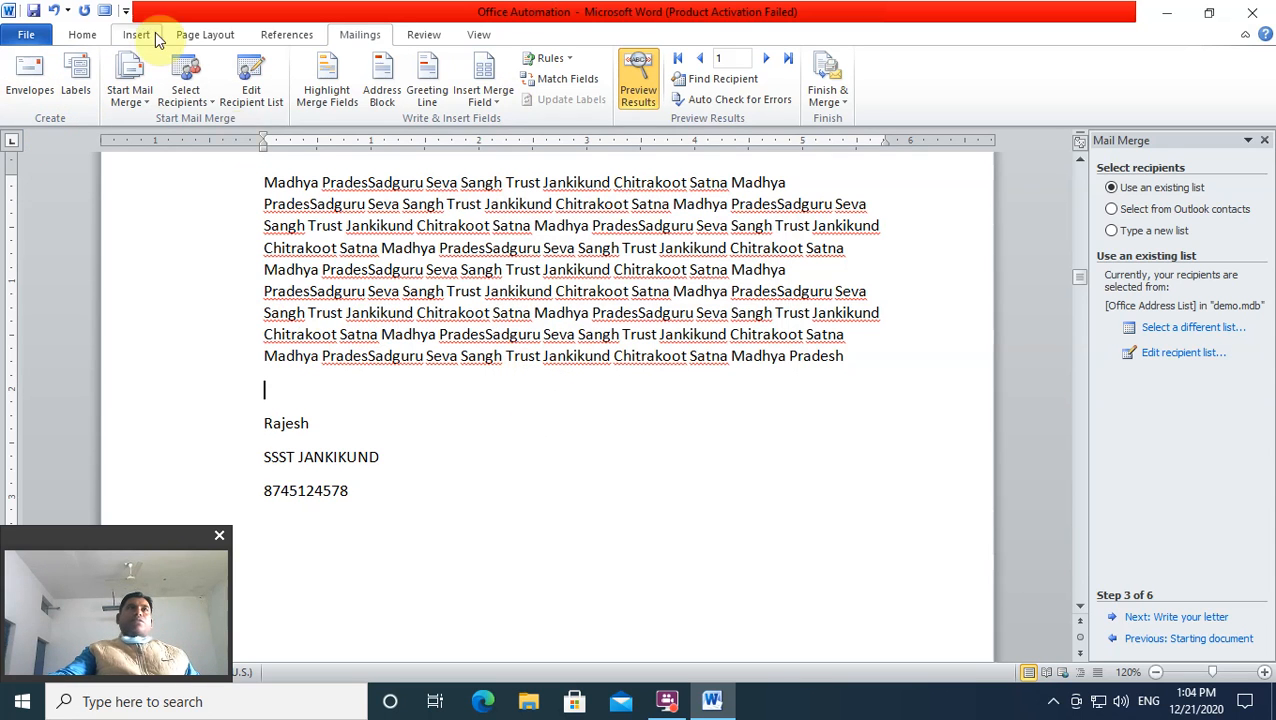
scroll(153, 103, "down", 2)
scroll(155, 102, "up", 3)
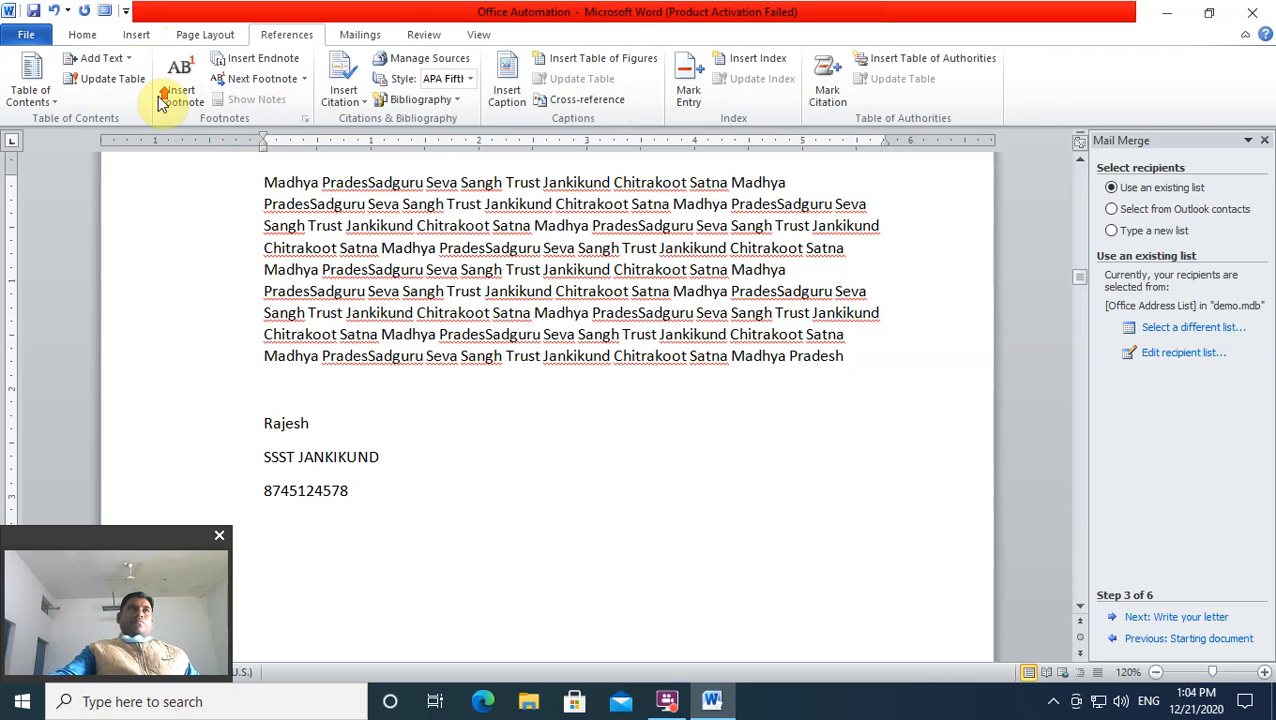
scroll(165, 103, "up", 3)
scroll(170, 103, "down", 5)
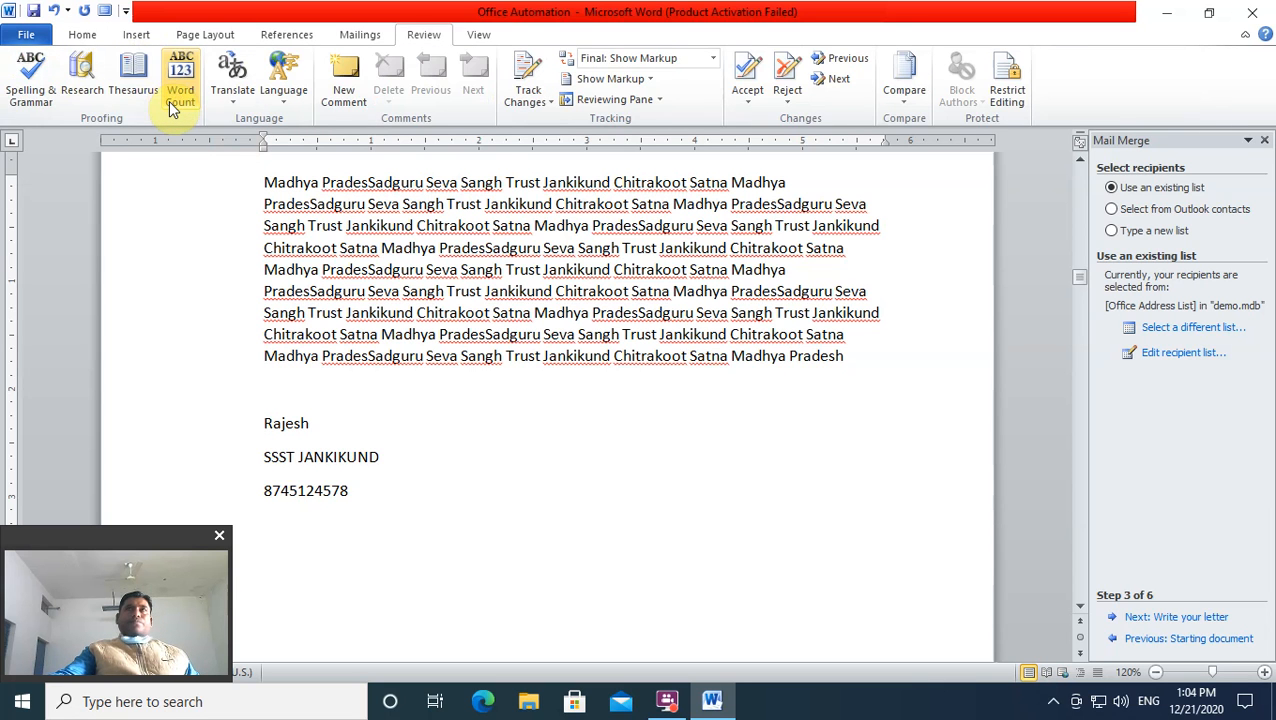
scroll(174, 102, "down", 1)
scroll(175, 105, "up", 2)
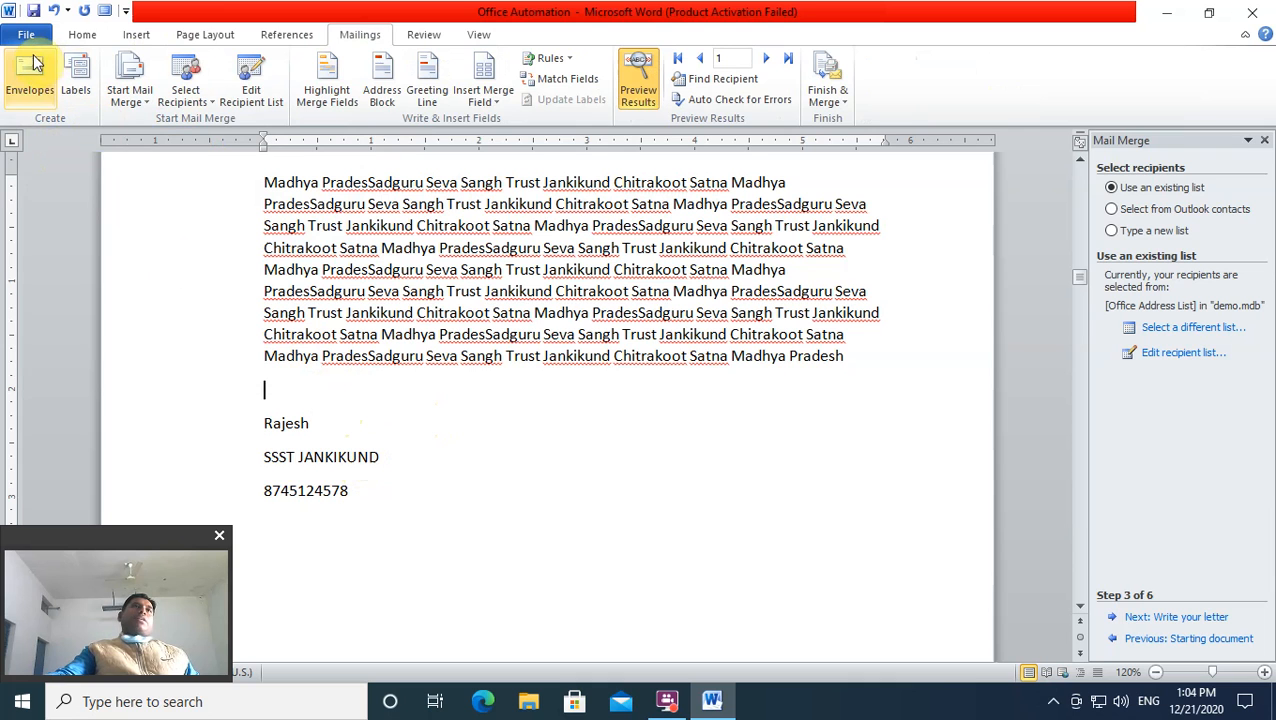
Step: Add an envelope to sadguru Institute of computer Studies(SICS) from chitrkaoot, saving chitrkaoot as default
left_click(28, 108)
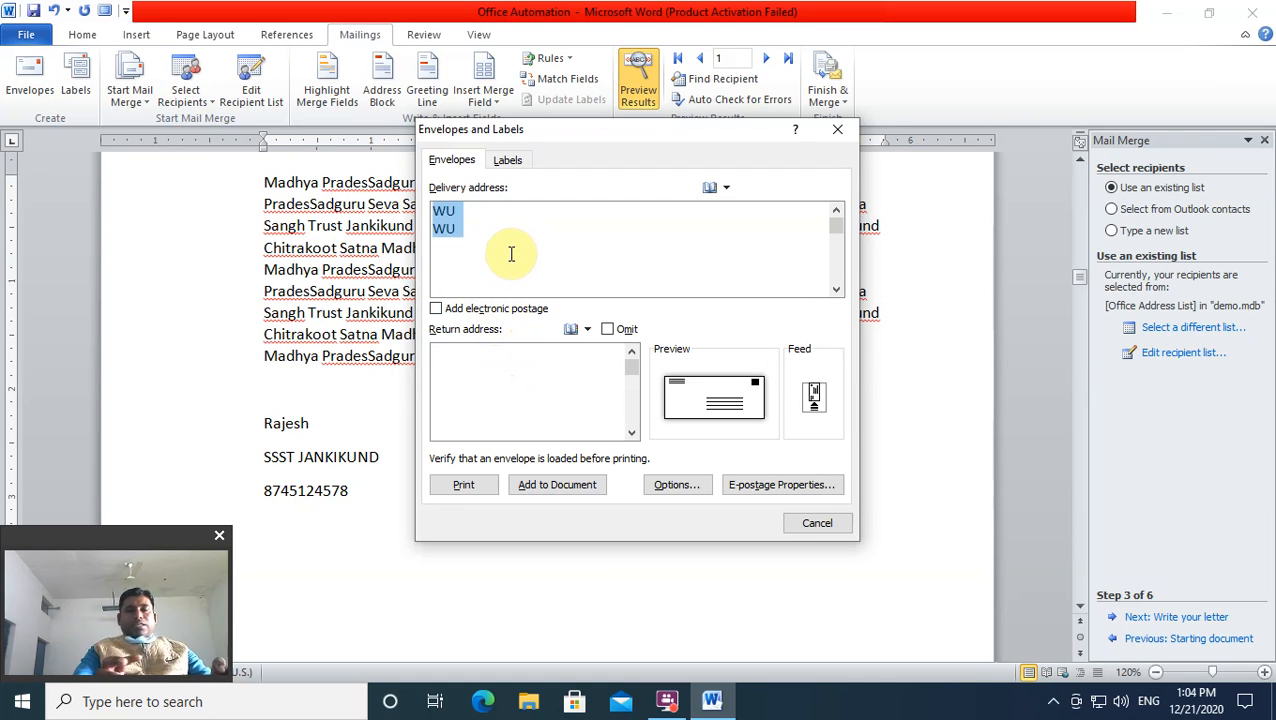
type("Studies(SICS")
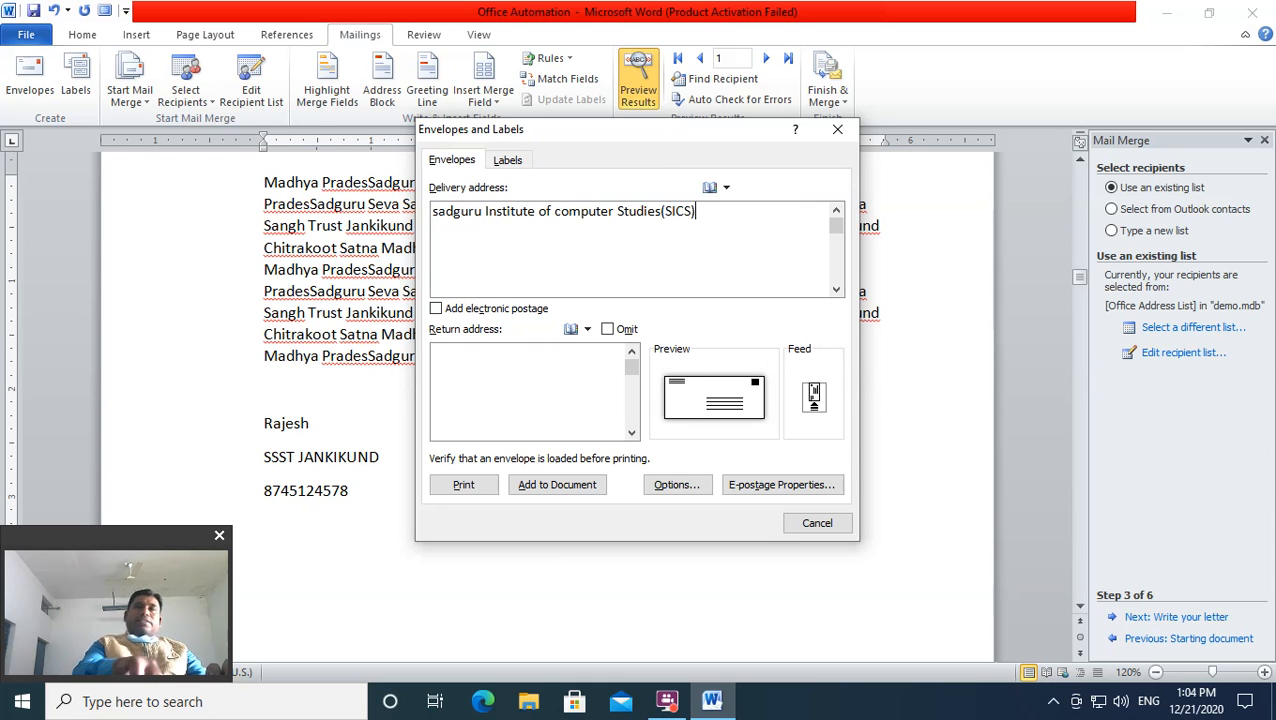
left_click(464, 363)
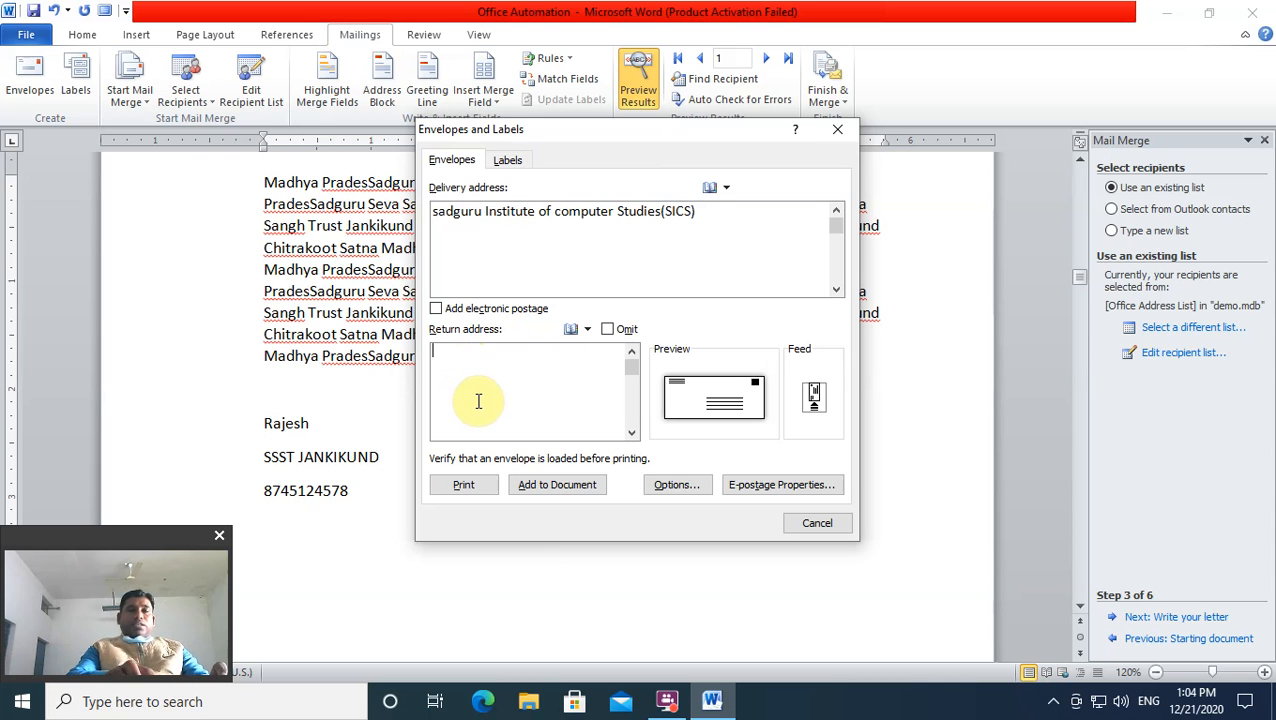
type("chitrkaoot")
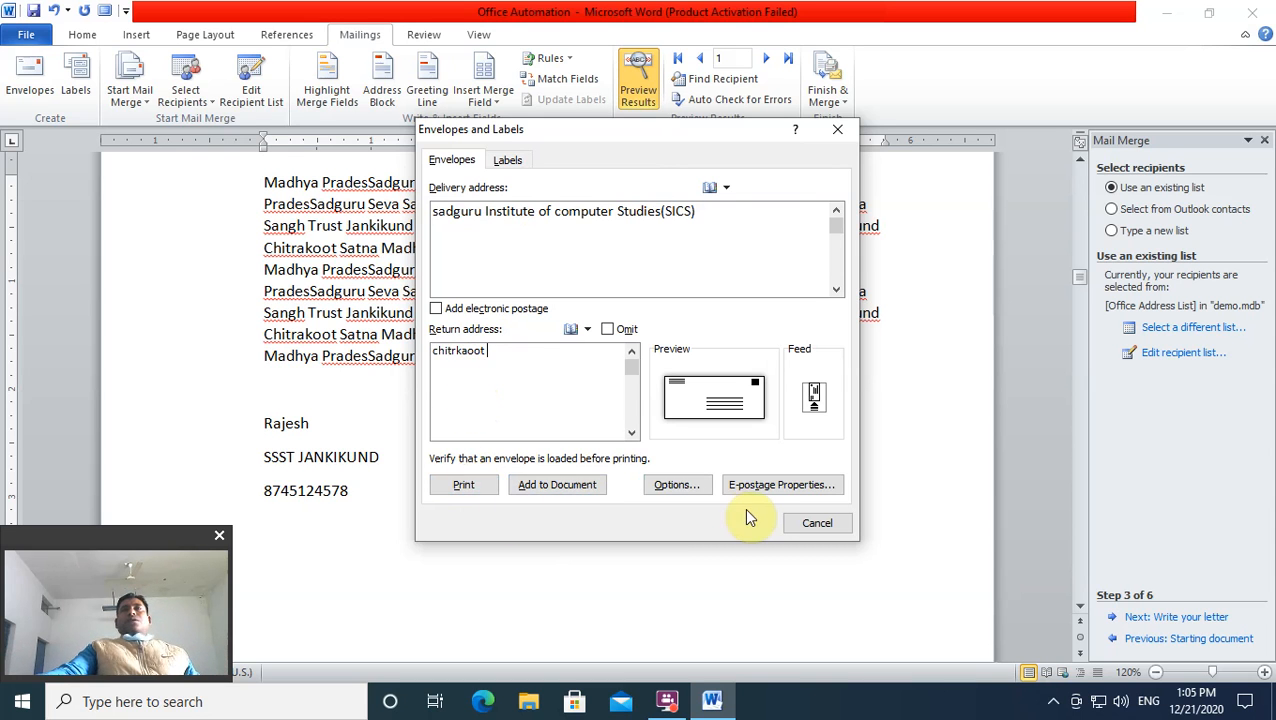
left_click(553, 494)
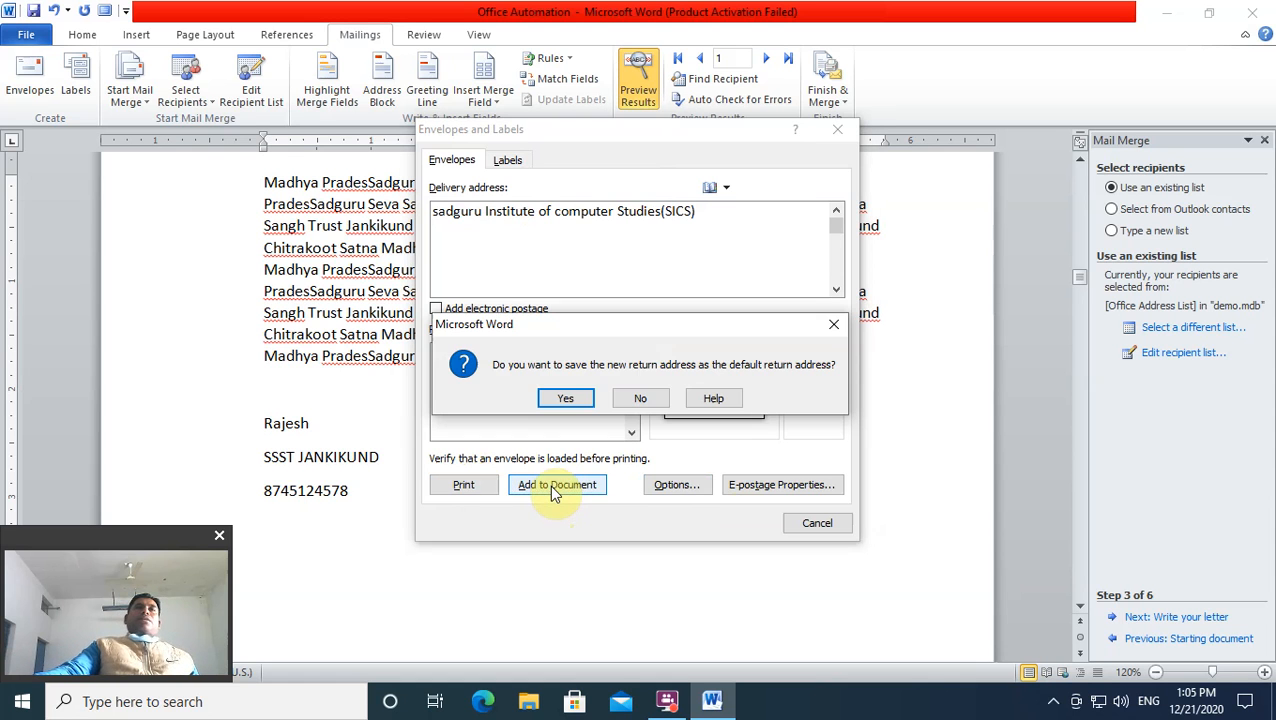
left_click(566, 398)
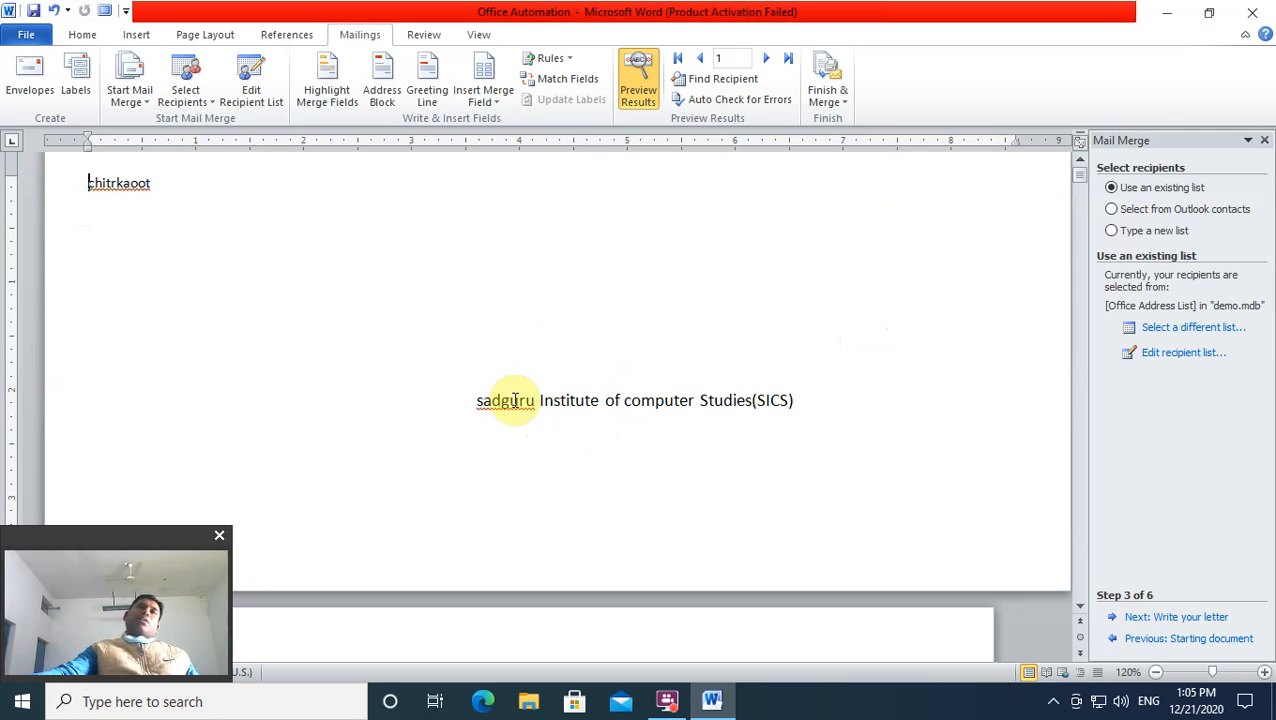
Step: Reopen Envelopes and Labels showing the SICS delivery address and chitrkaoot return address
left_click_drag(484, 401, 511, 400)
left_click(655, 437)
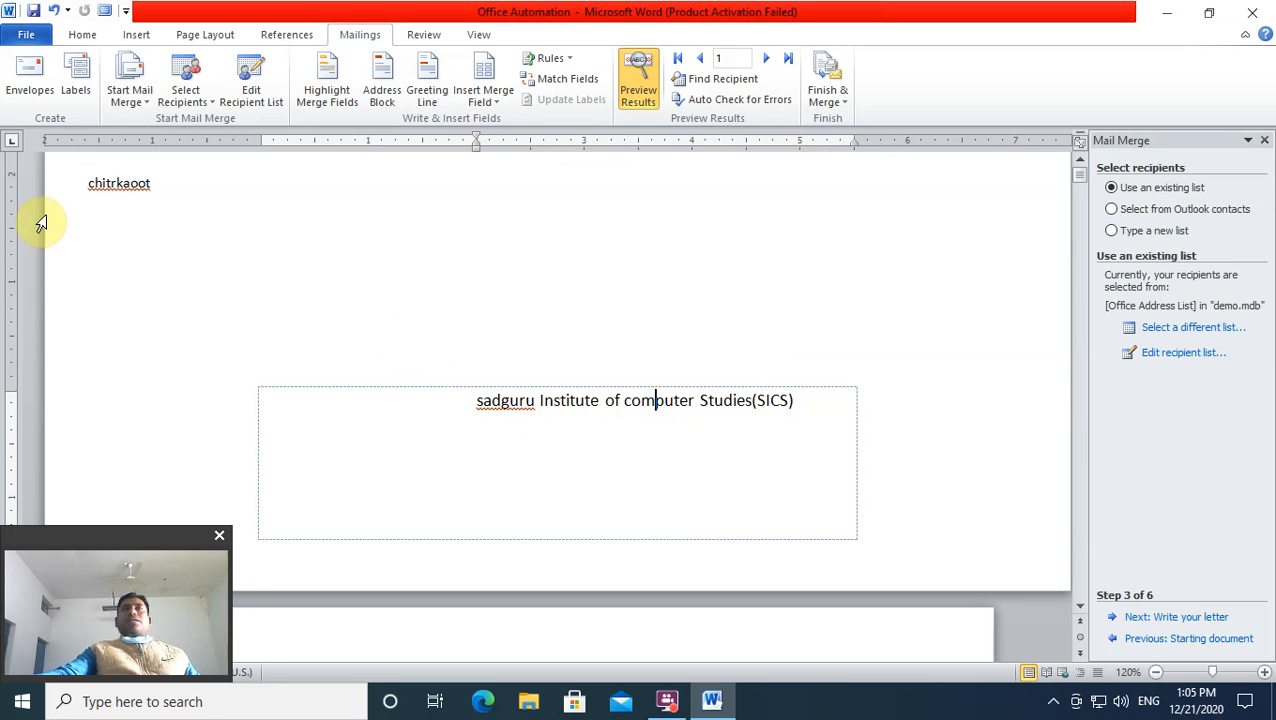
left_click(100, 187)
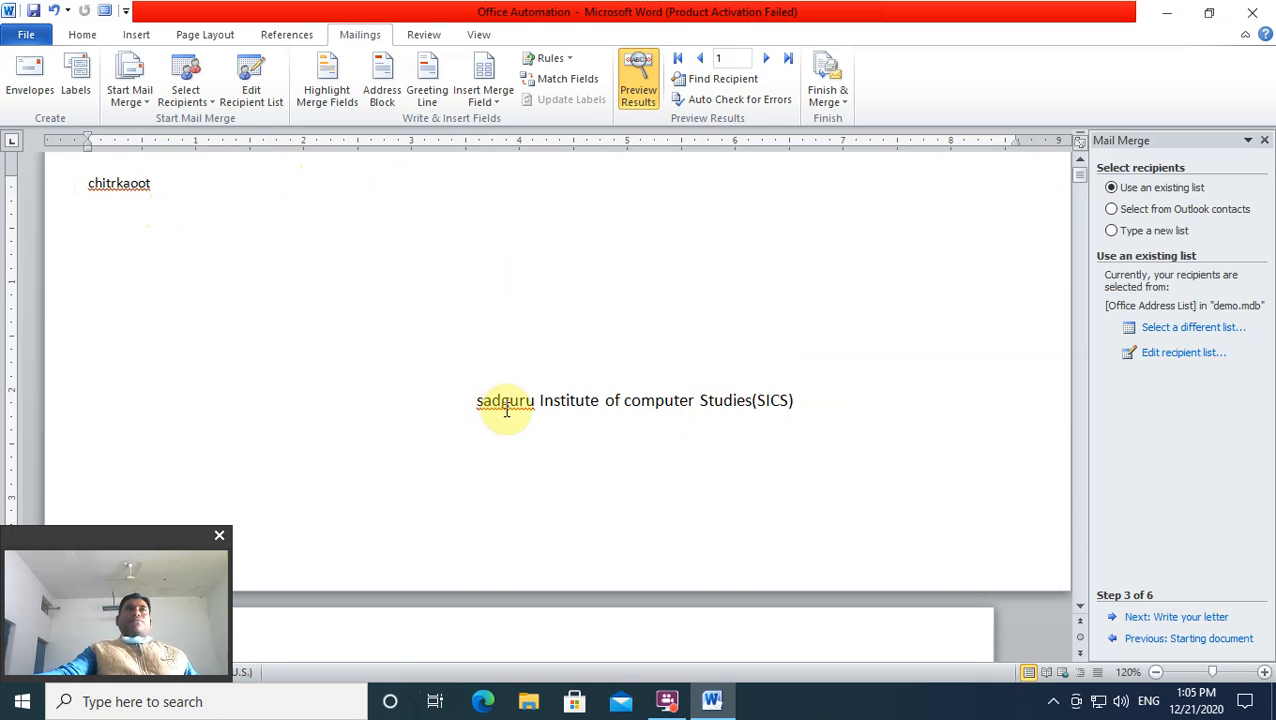
left_click(29, 78)
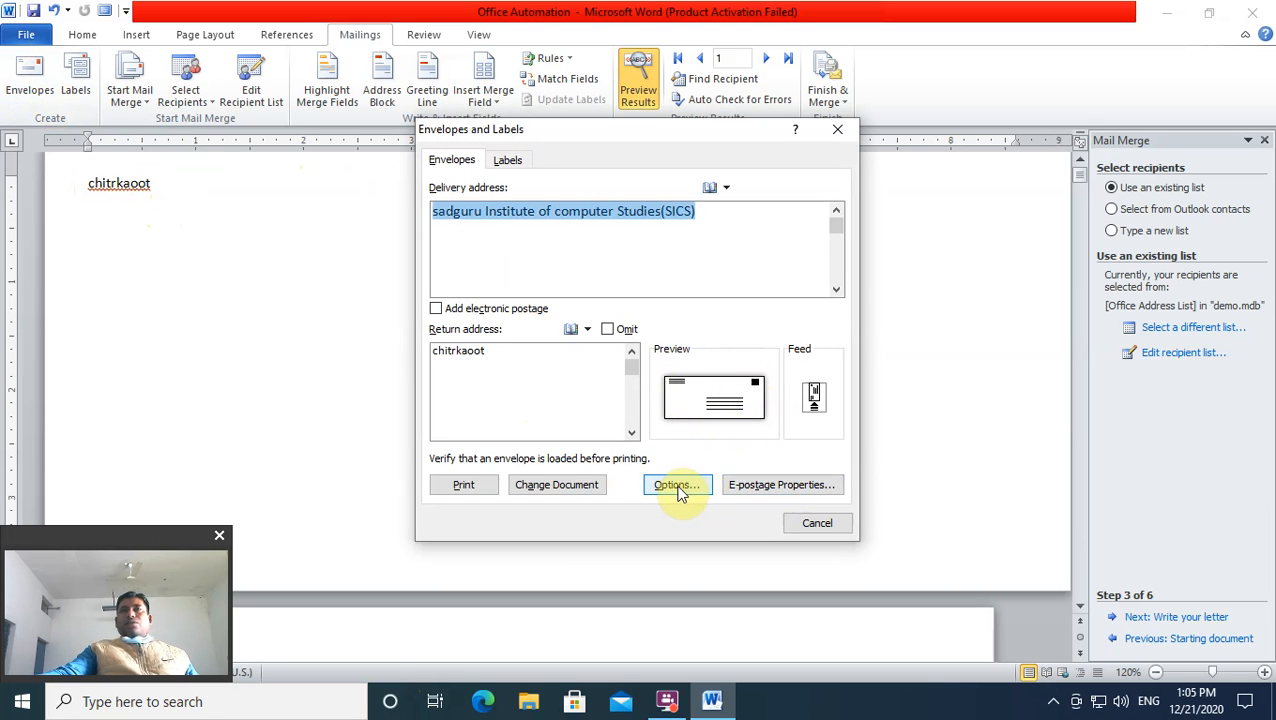
Step: Apply the envelope addresses to the document and keep the Size 10 envelope in Options
left_click(583, 490)
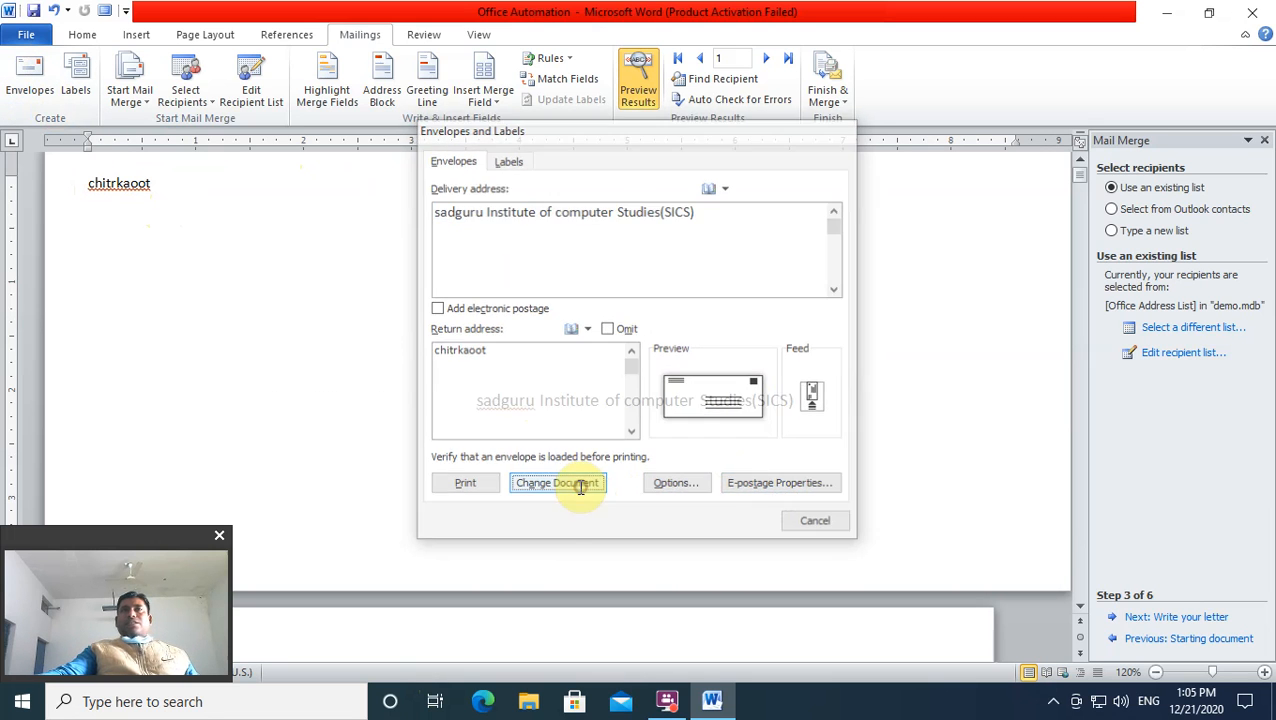
left_click(14, 95)
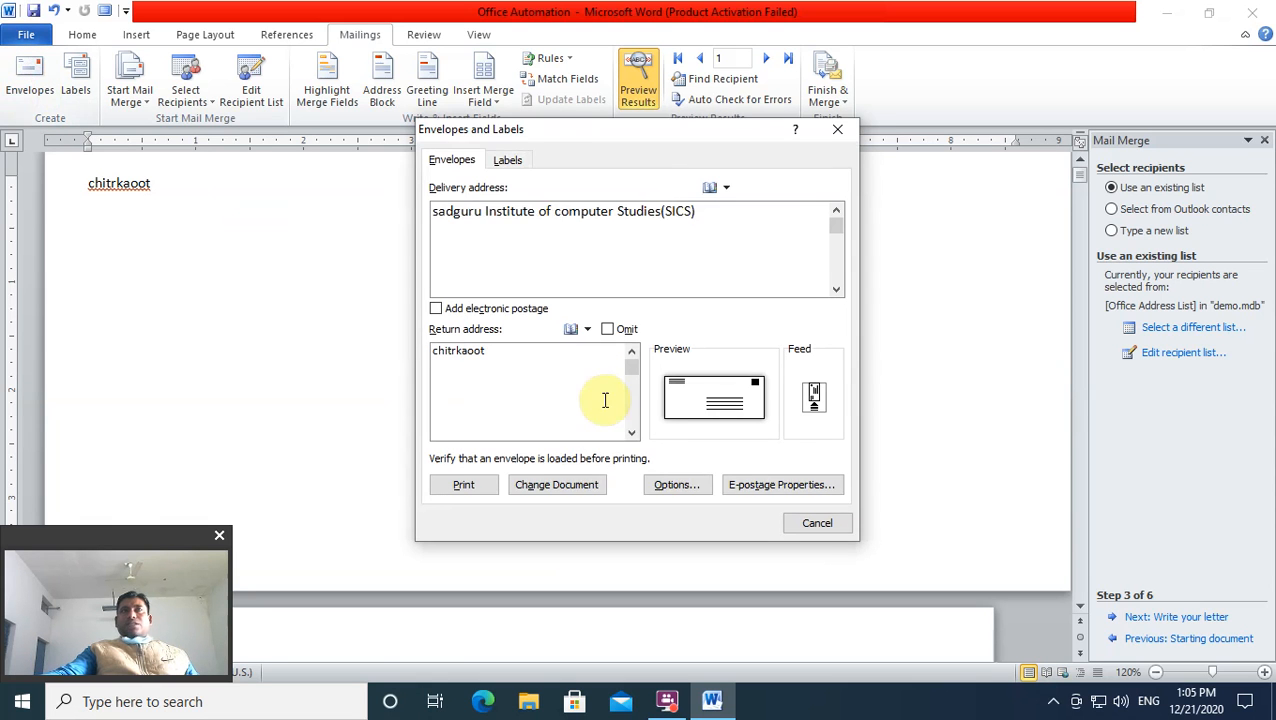
left_click(670, 484)
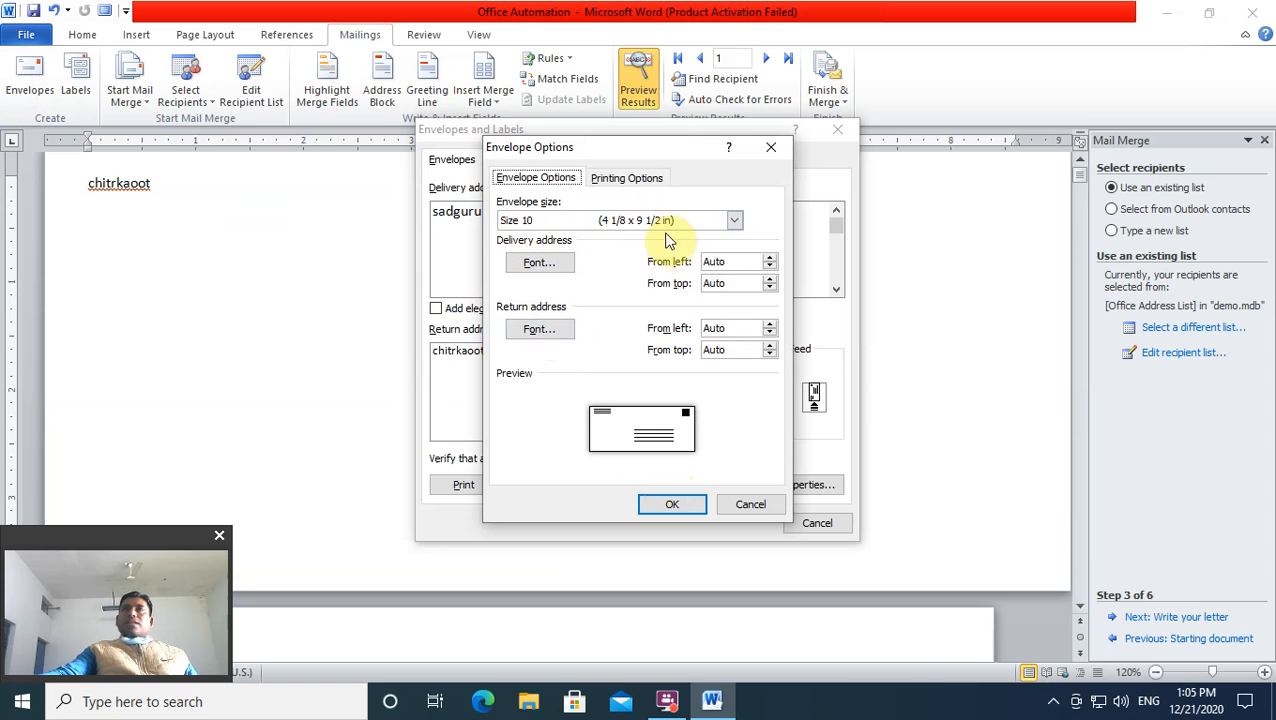
left_click(734, 220)
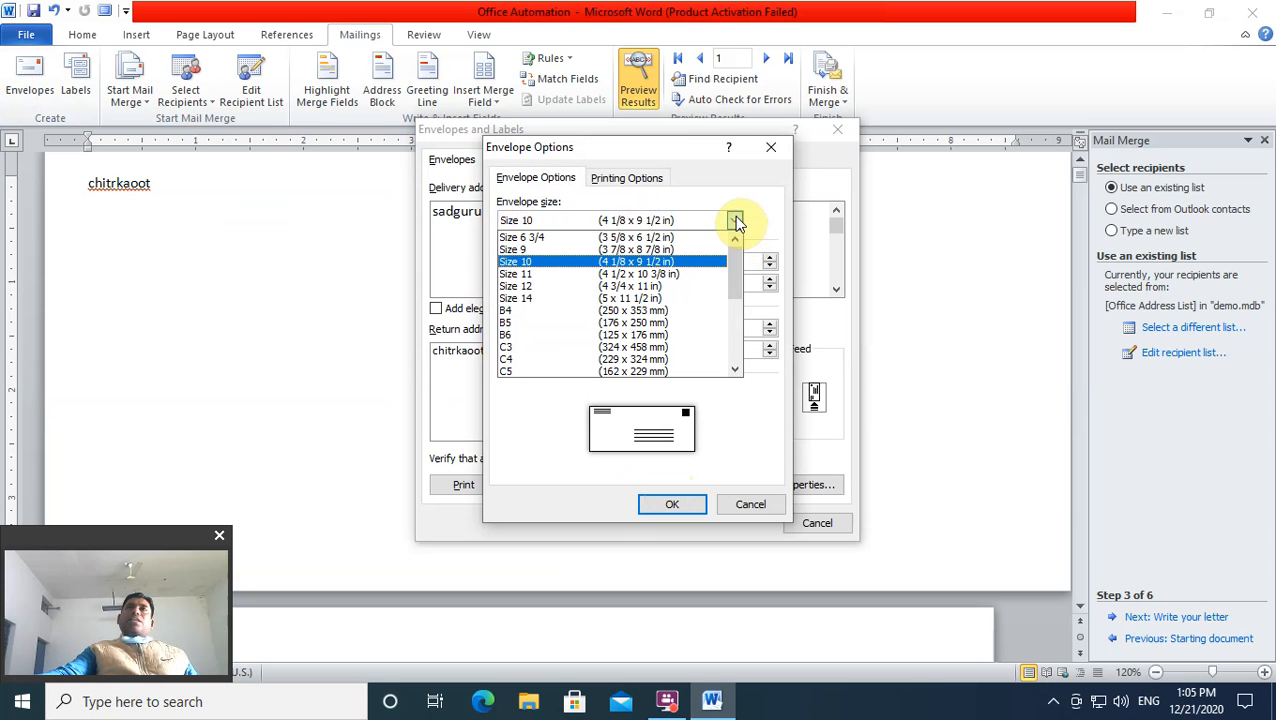
left_click(735, 220)
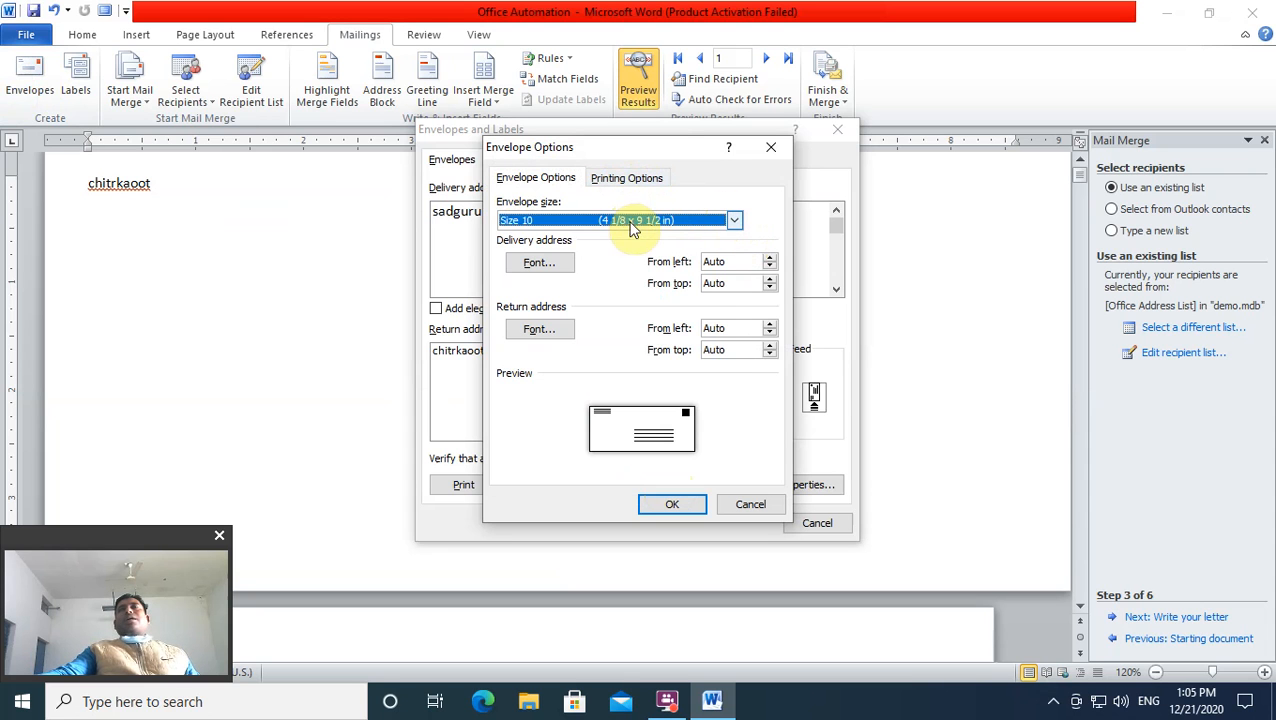
Step: Keep face-up envelope feeding in the printing options and close the envelope settings unchanged
left_click(630, 182)
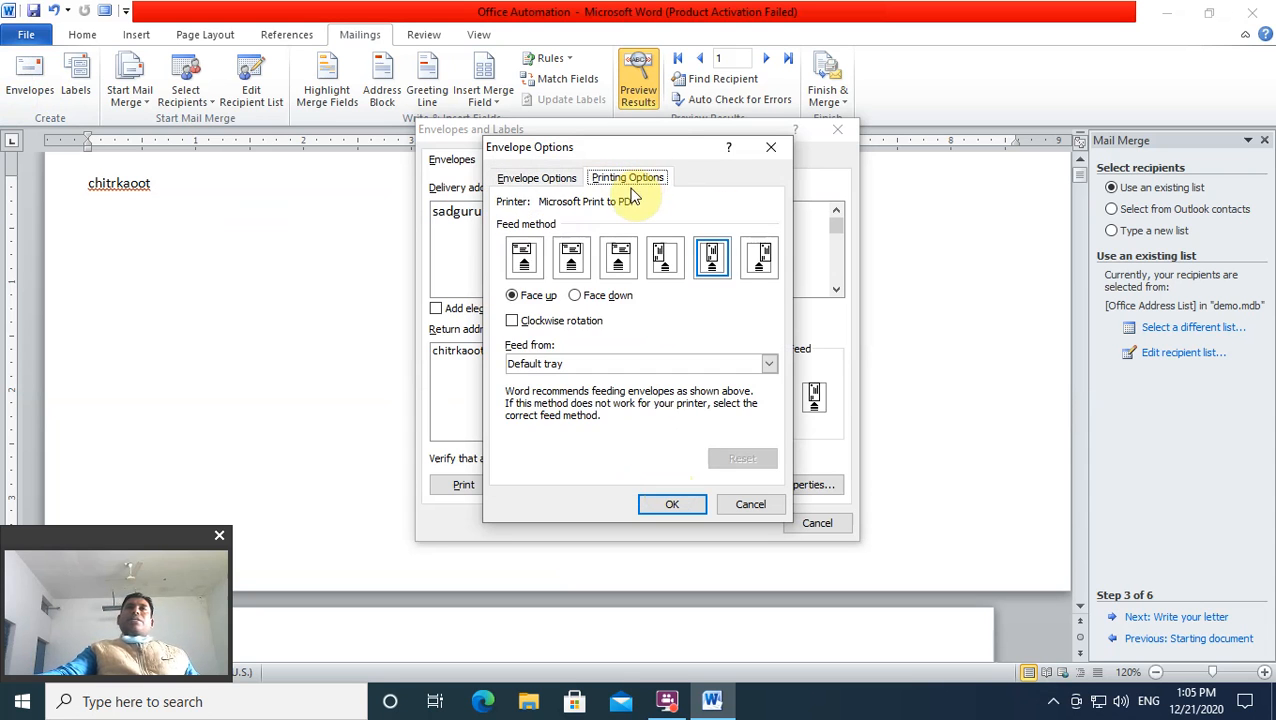
left_click(578, 297)
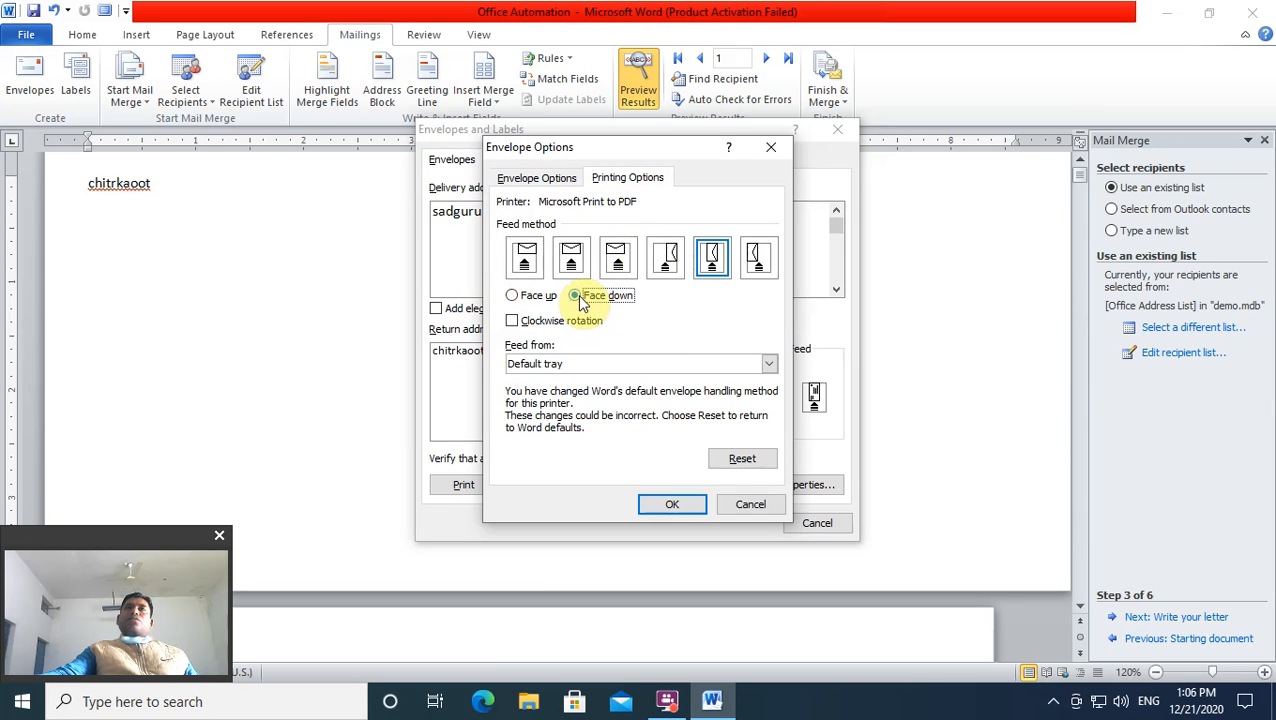
left_click(512, 296)
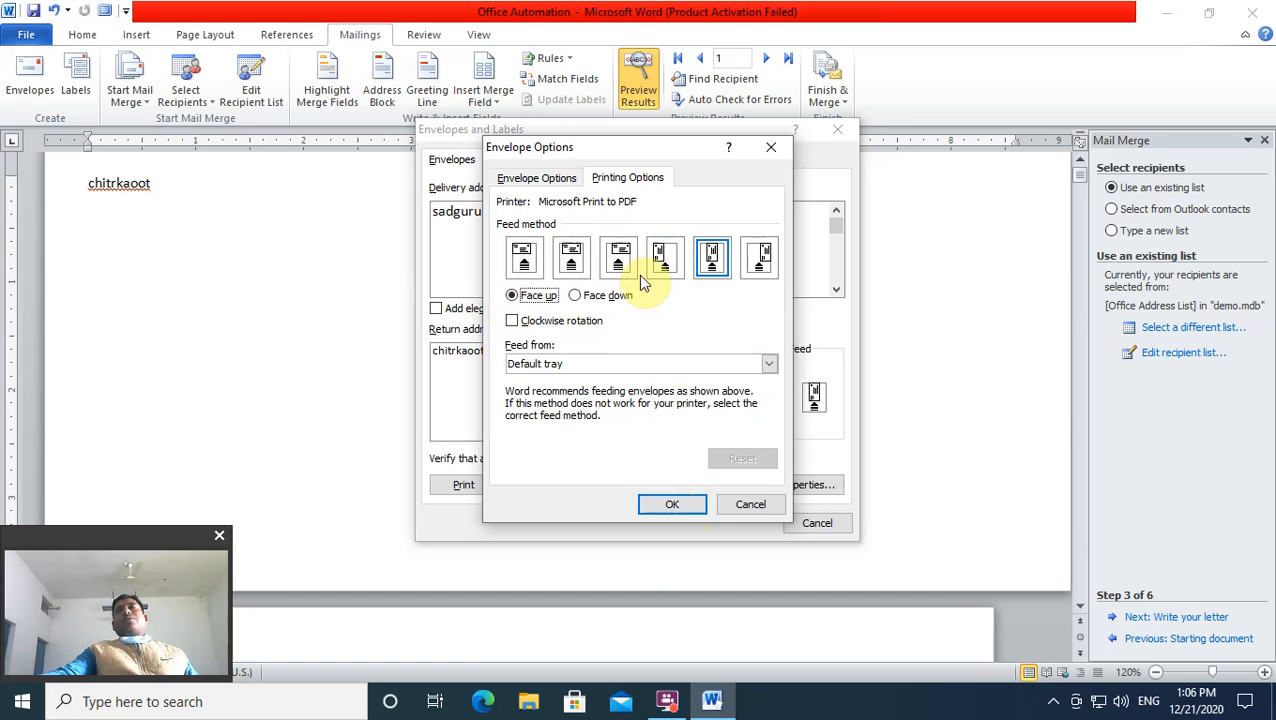
left_click(766, 149)
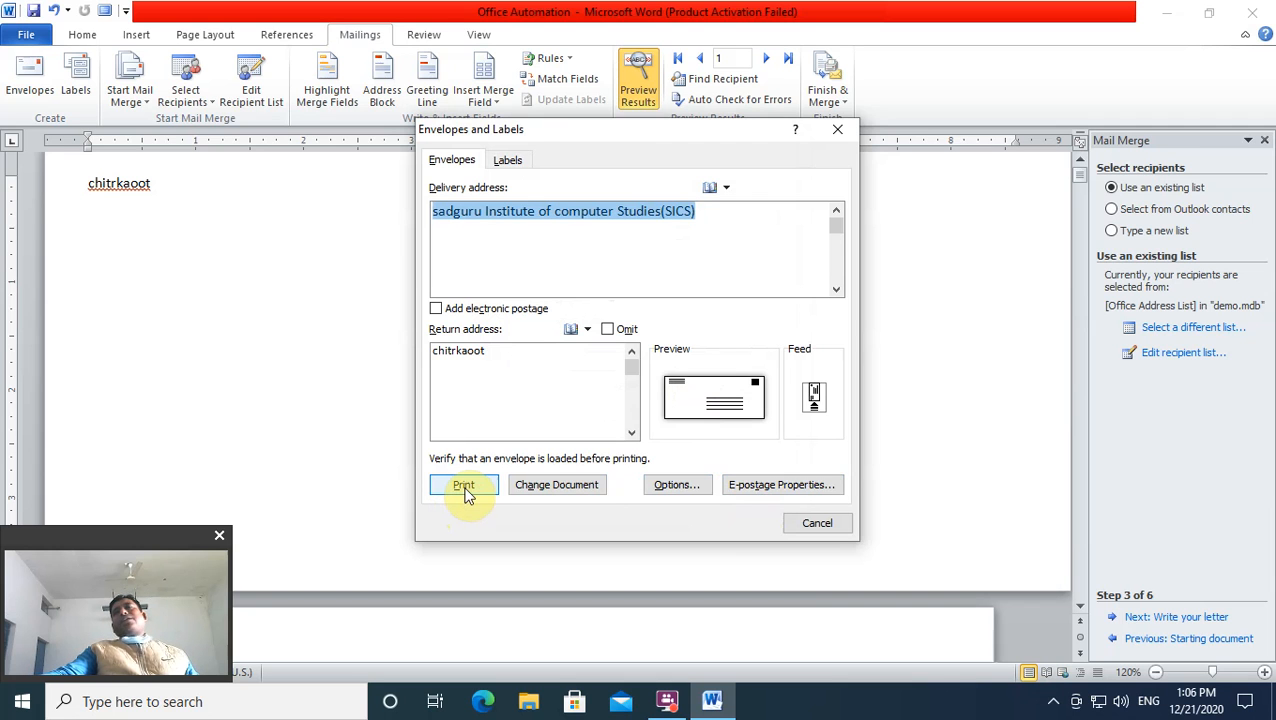
left_click(838, 131)
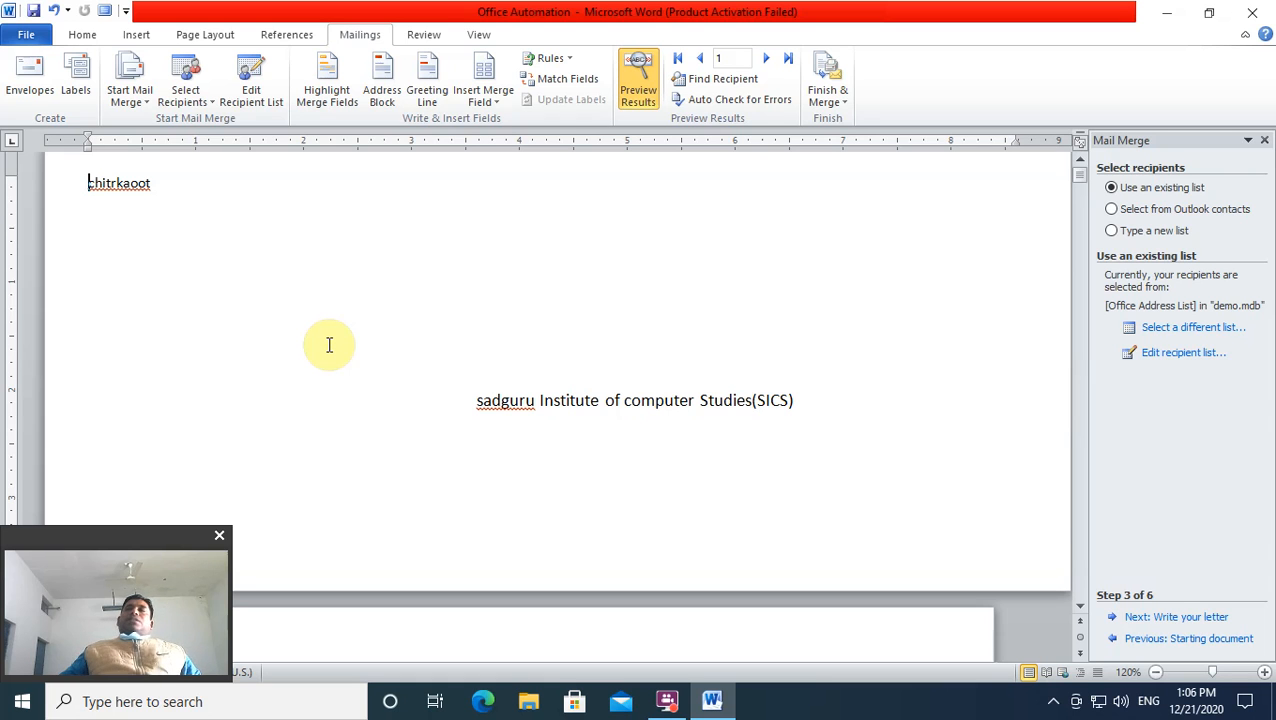
Step: Create a new Labels1 document with a full page of labels reading sssst
left_click(80, 78)
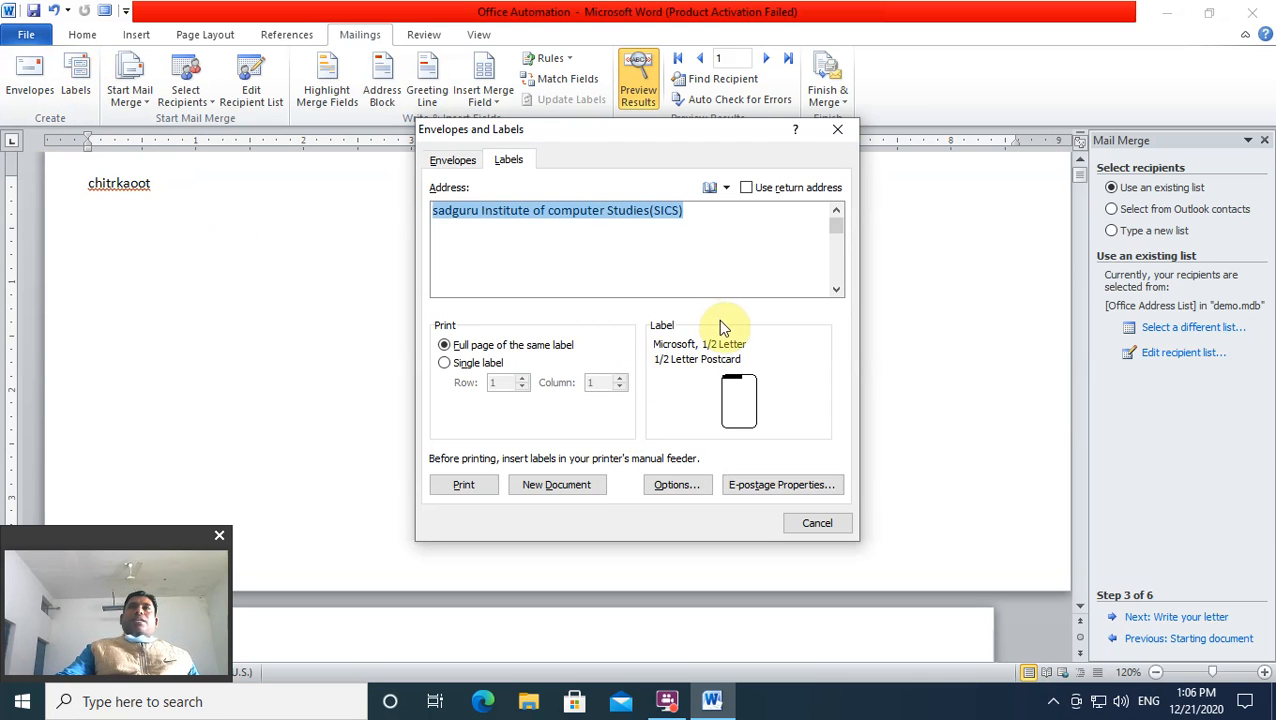
left_click(462, 367)
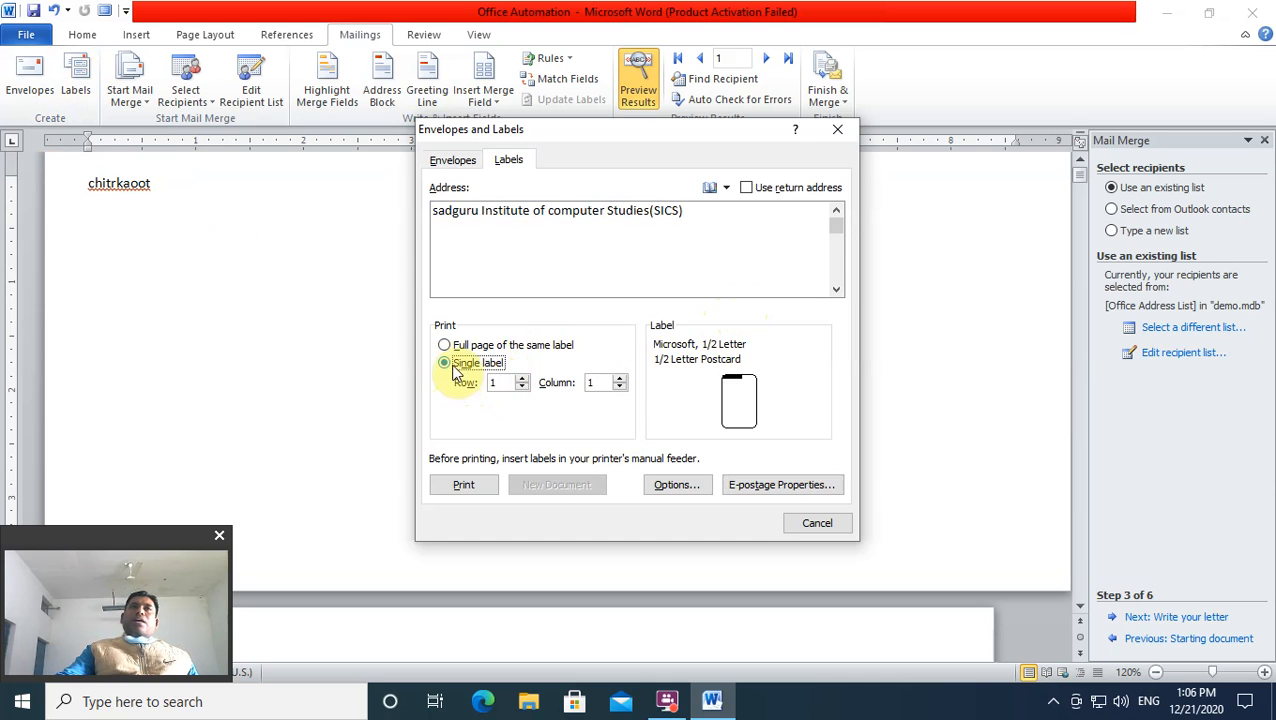
left_click(444, 346)
left_click_drag(701, 216, 217, 252)
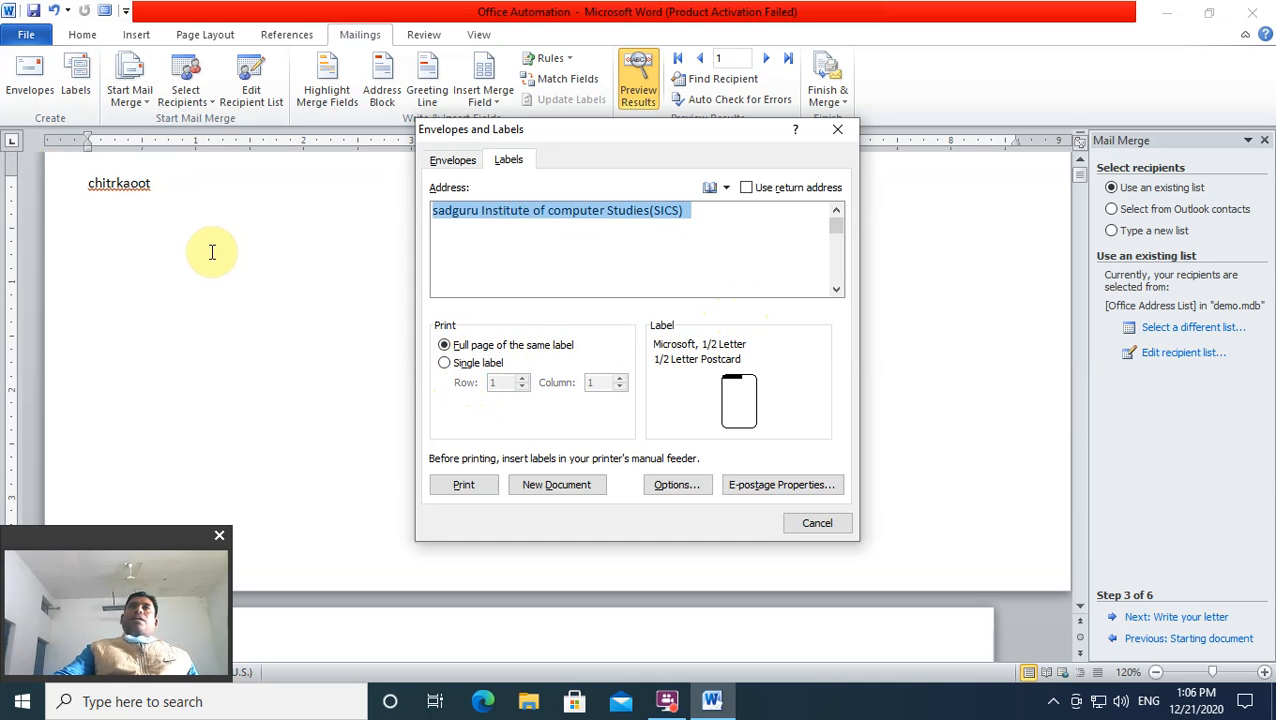
key("BackSpace")
type("ssssd")
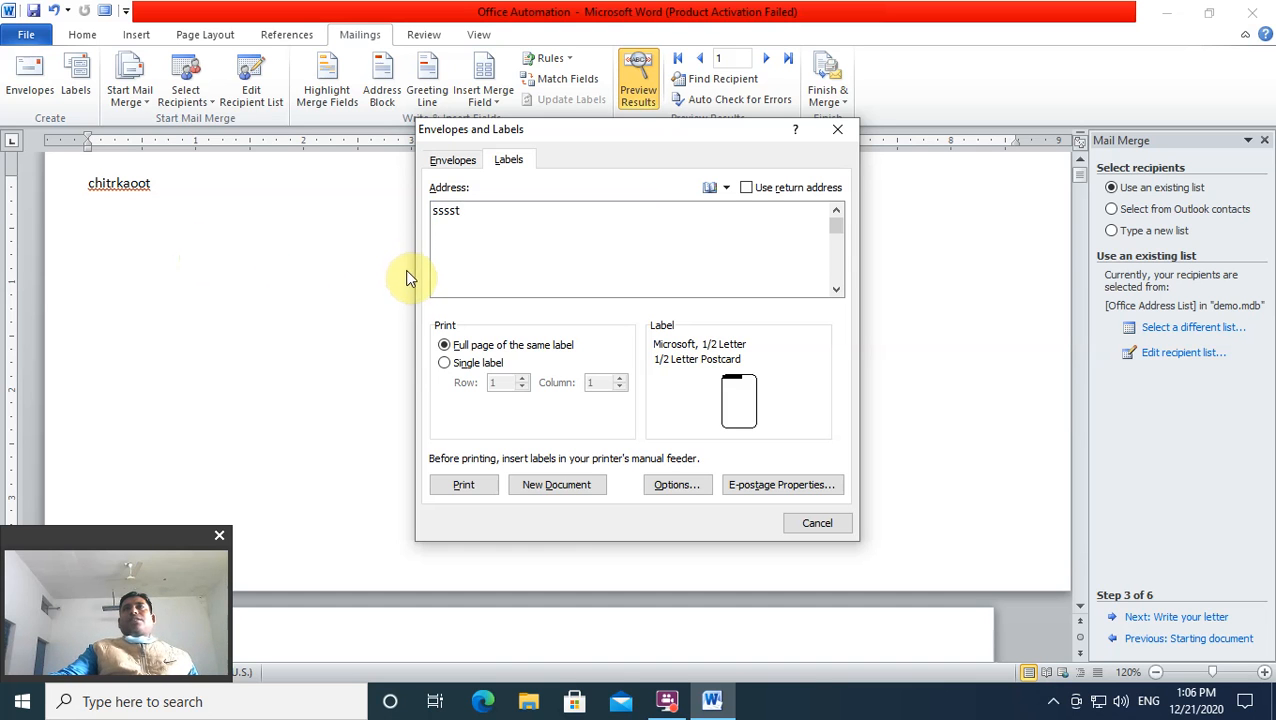
left_click(747, 189)
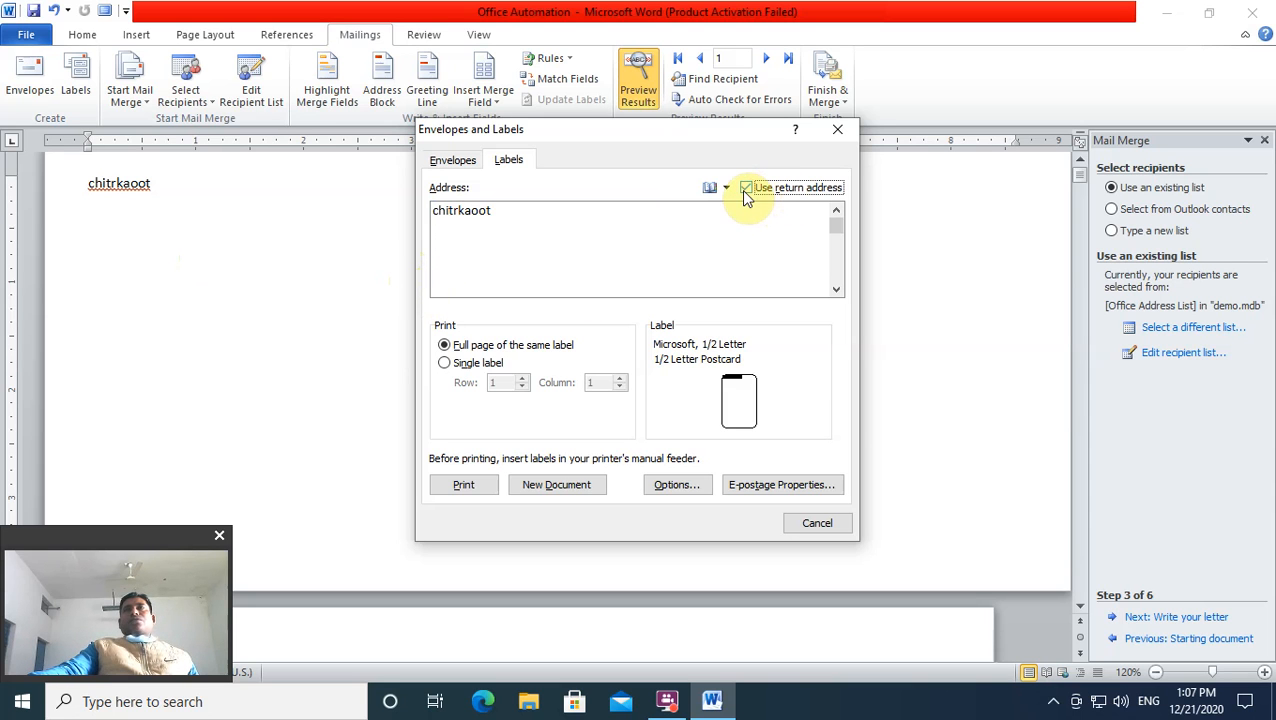
left_click(745, 189)
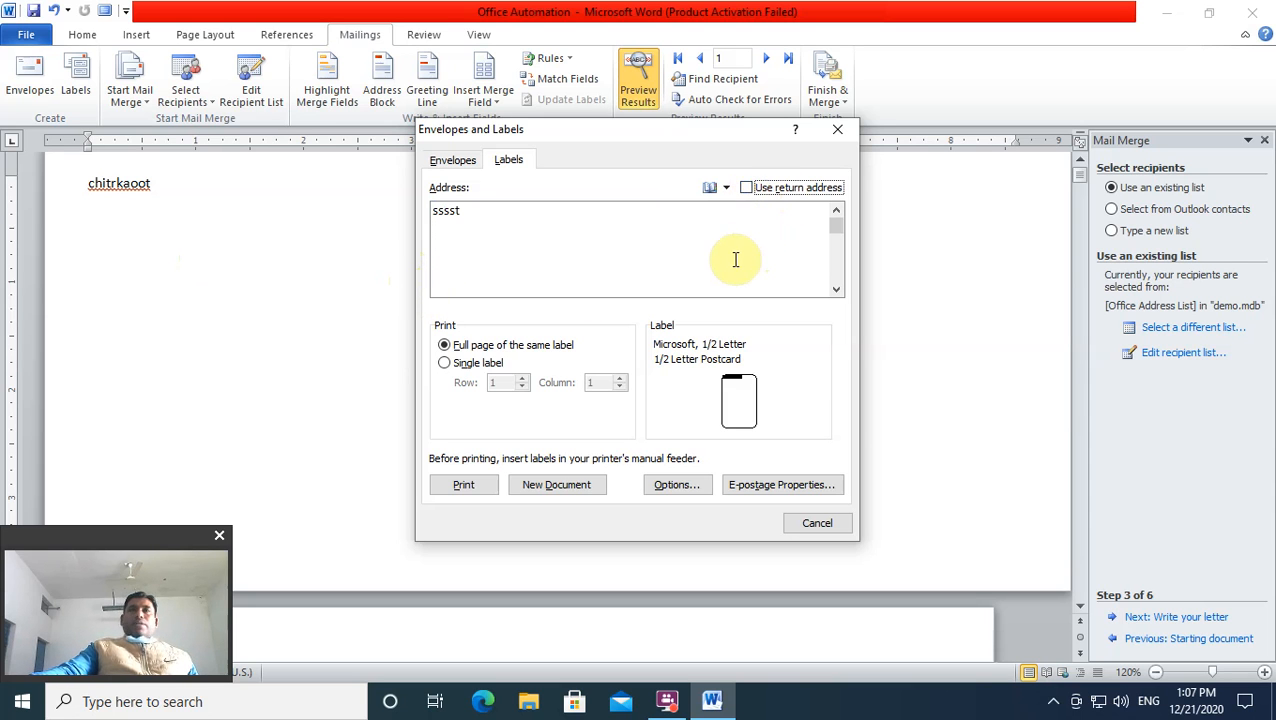
left_click(548, 487)
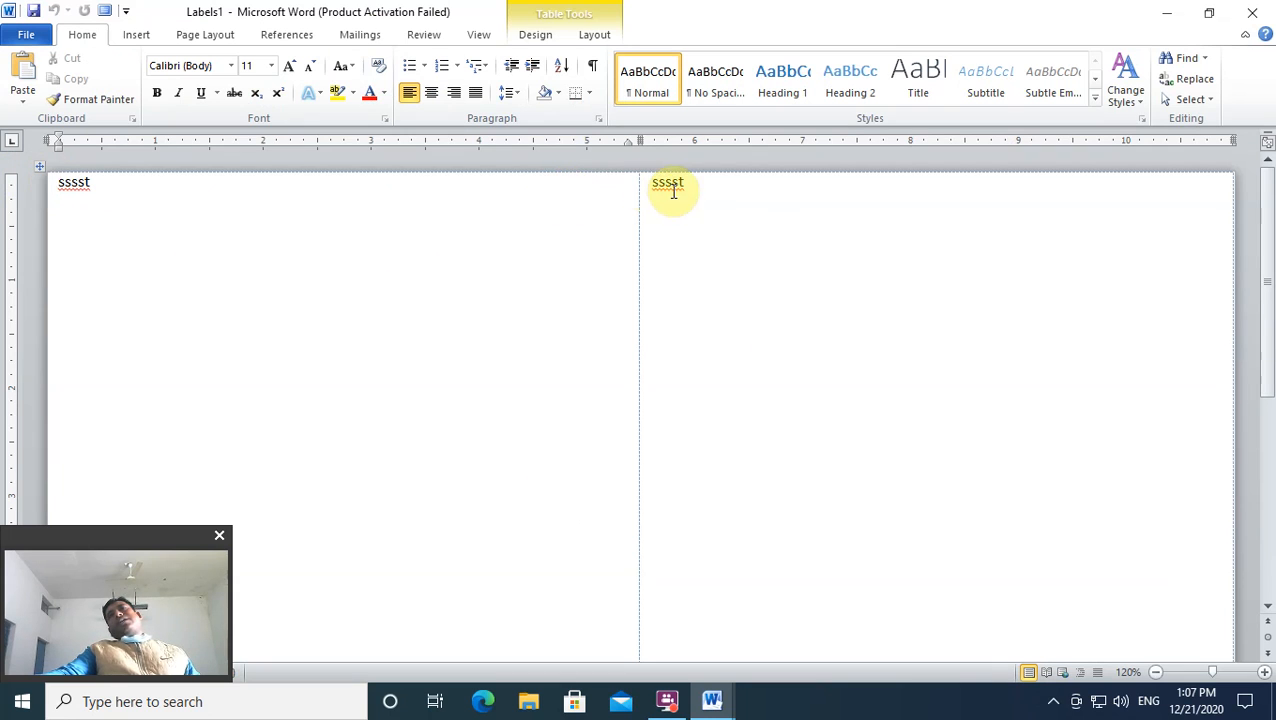
Step: Close Labels1 and the Office Automation letter, choosing Don't Save for both
left_click(710, 188)
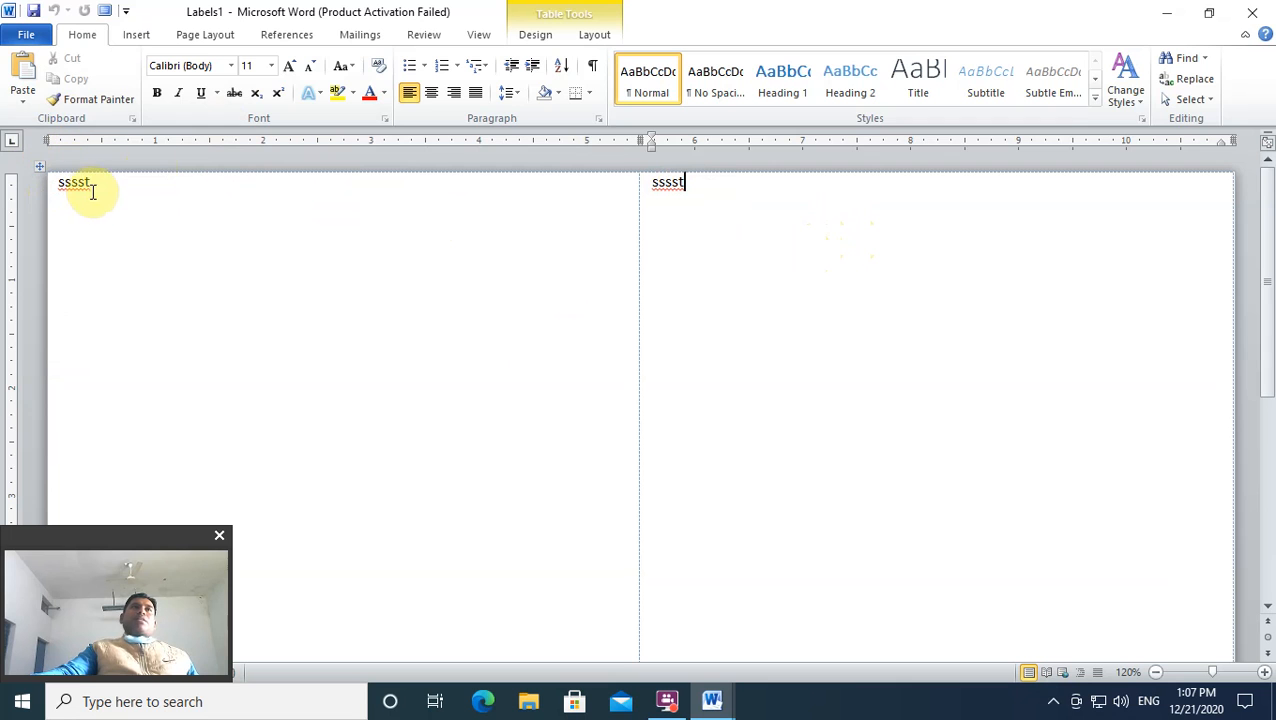
left_click(368, 38)
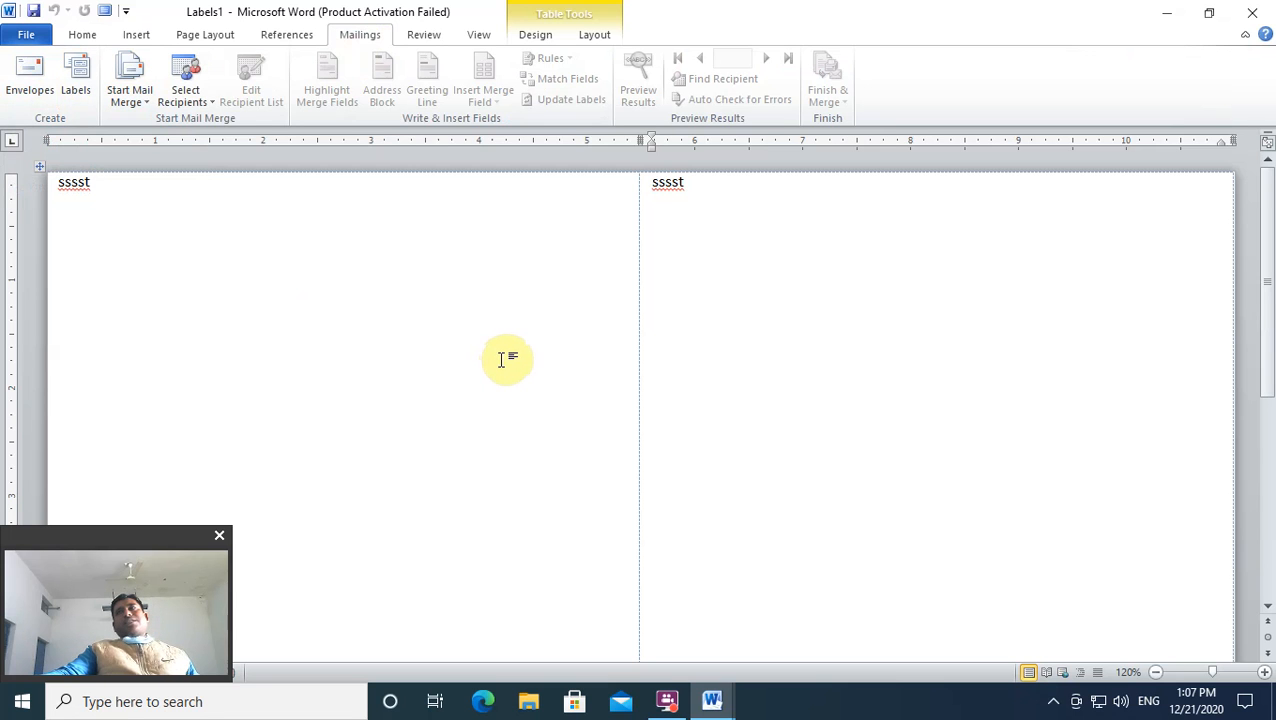
left_click(1252, 12)
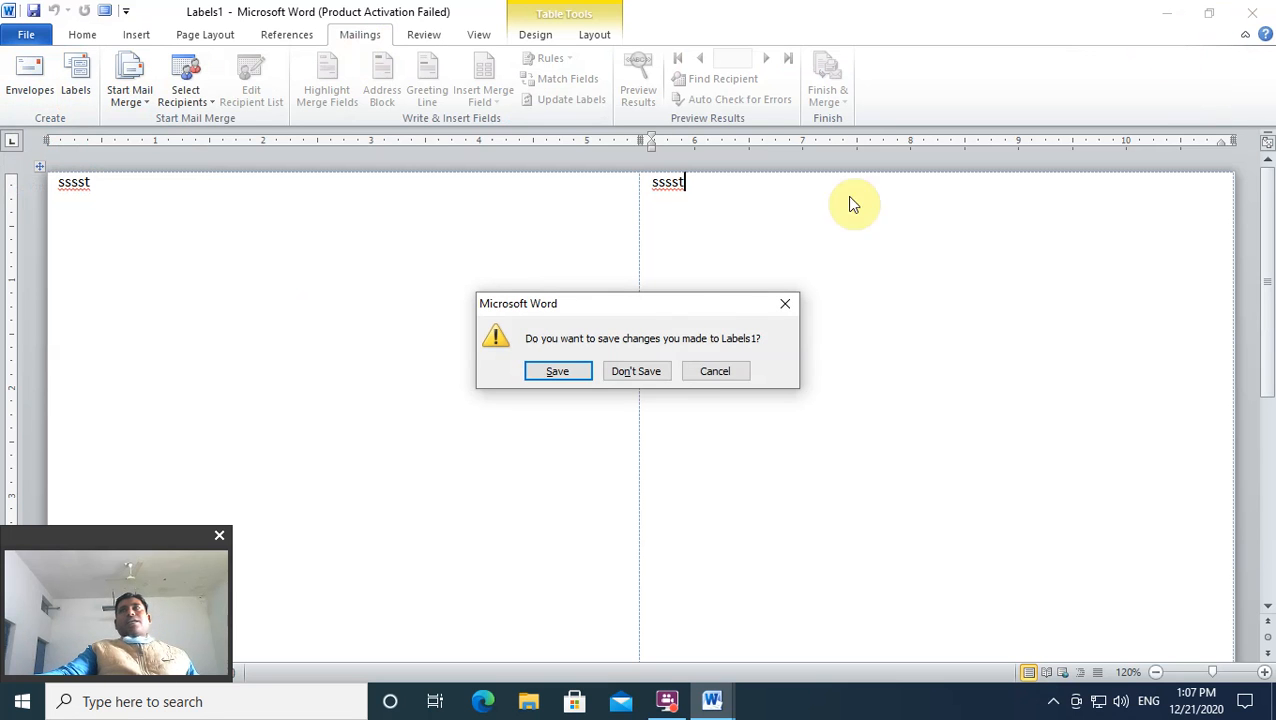
left_click(649, 372)
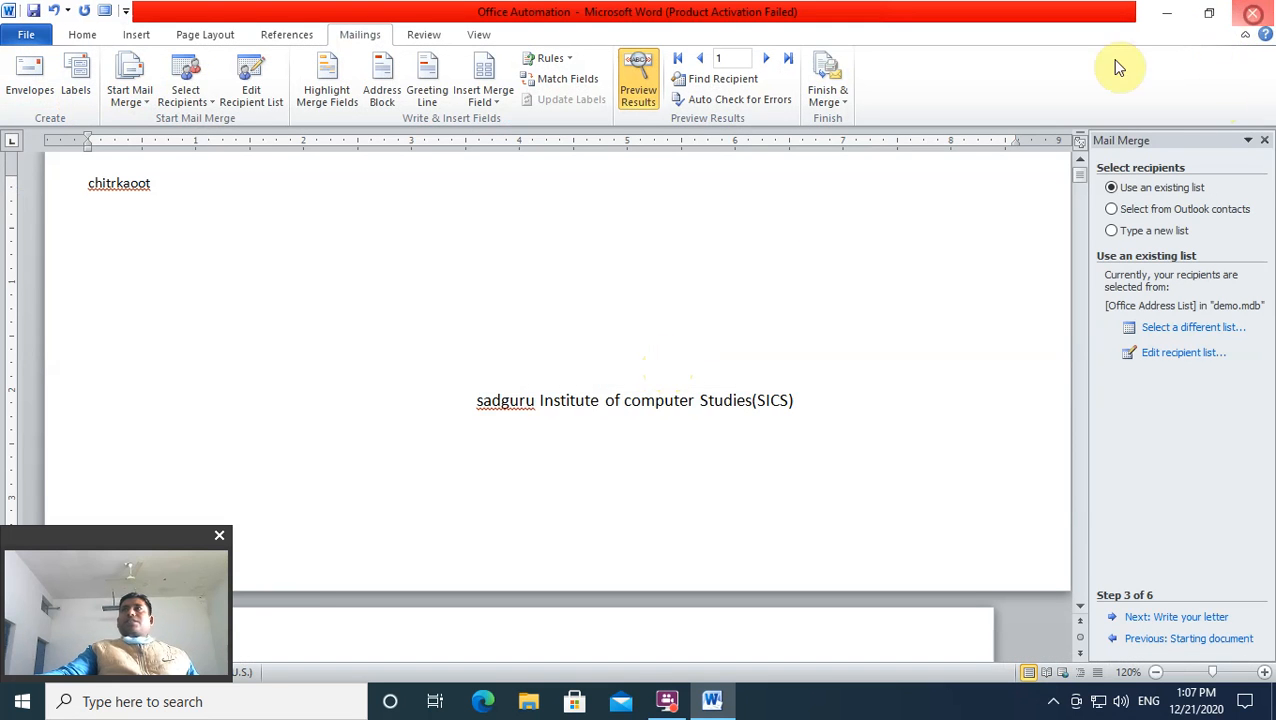
left_click(1251, 13)
left_click(652, 383)
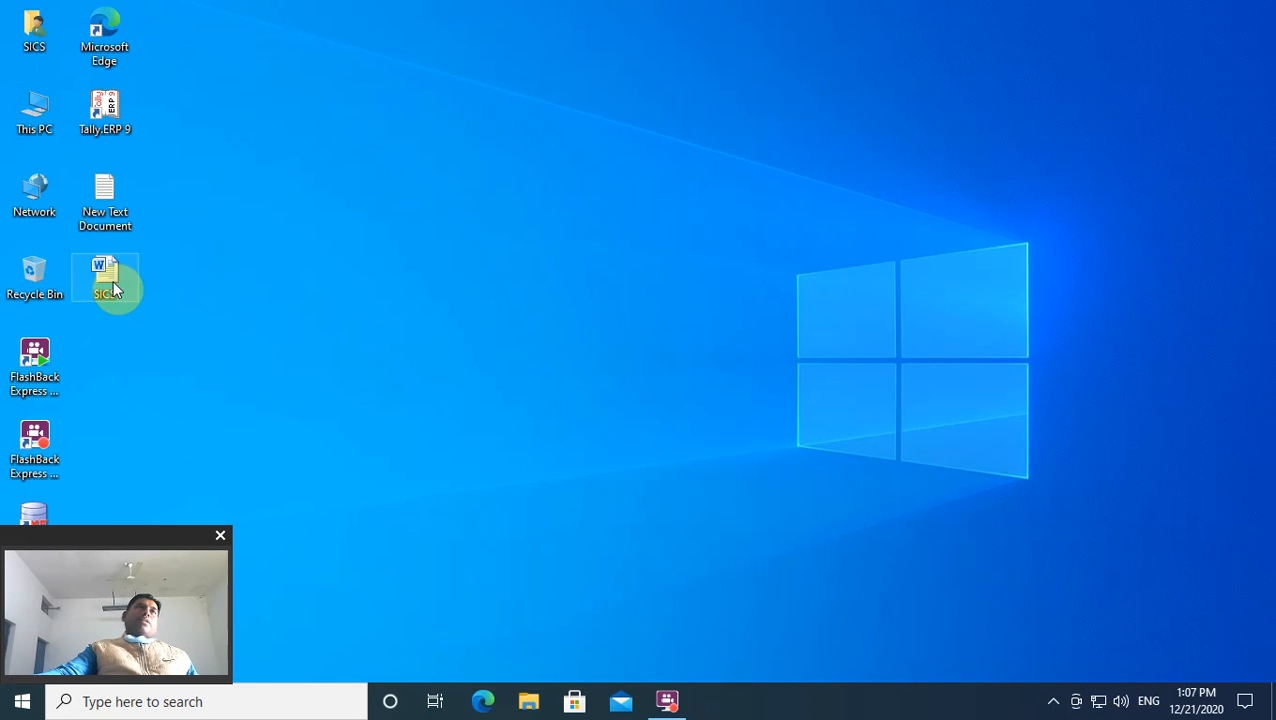
double_click(50, 130)
double_click(968, 234)
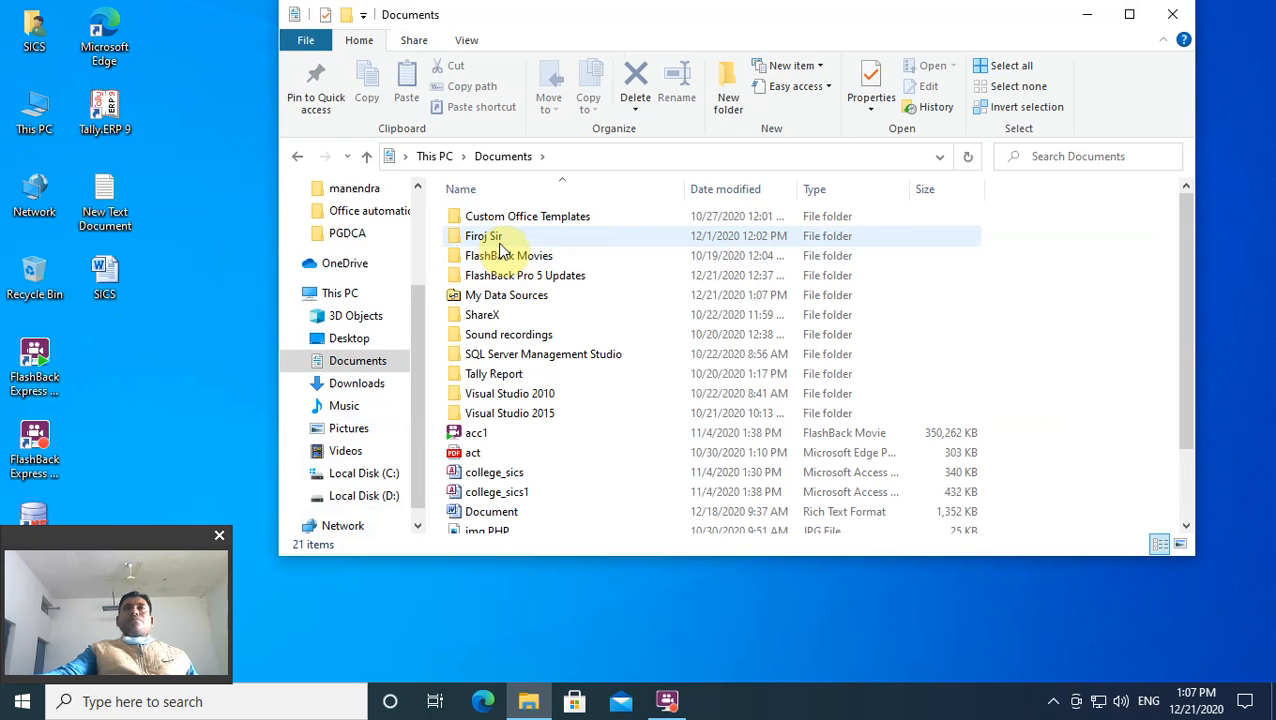
double_click(492, 237)
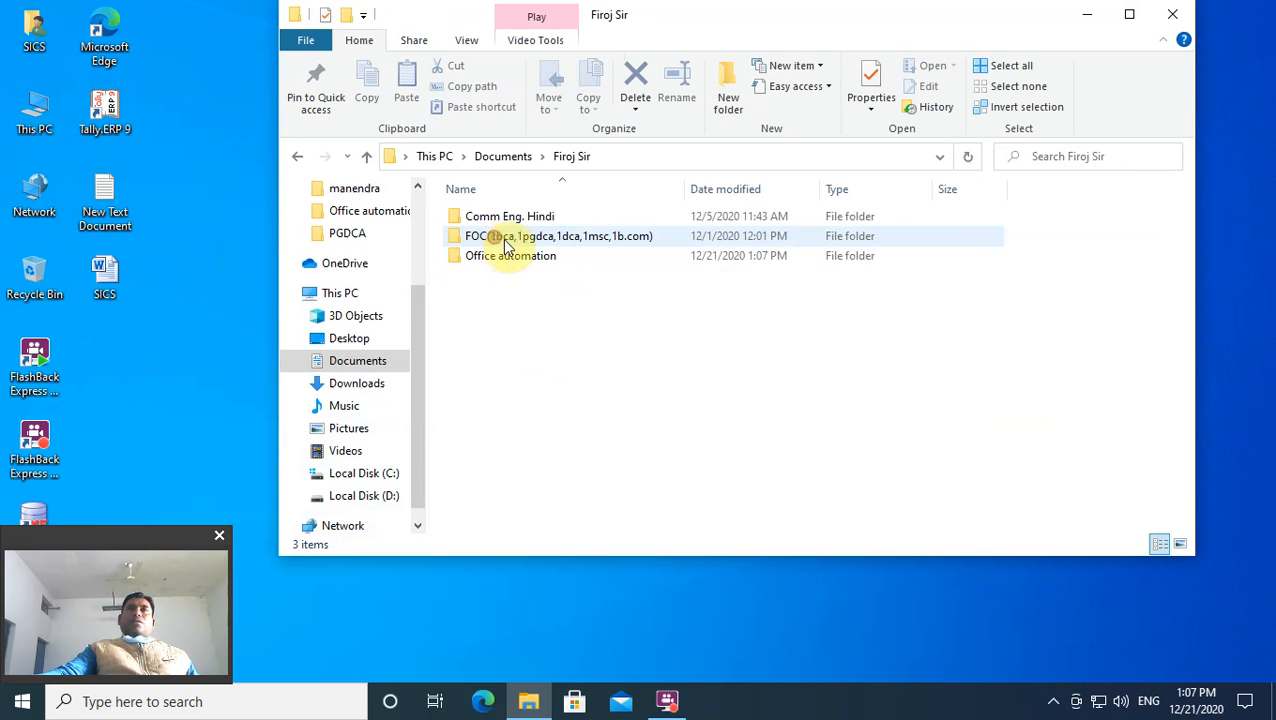
left_click(1168, 14)
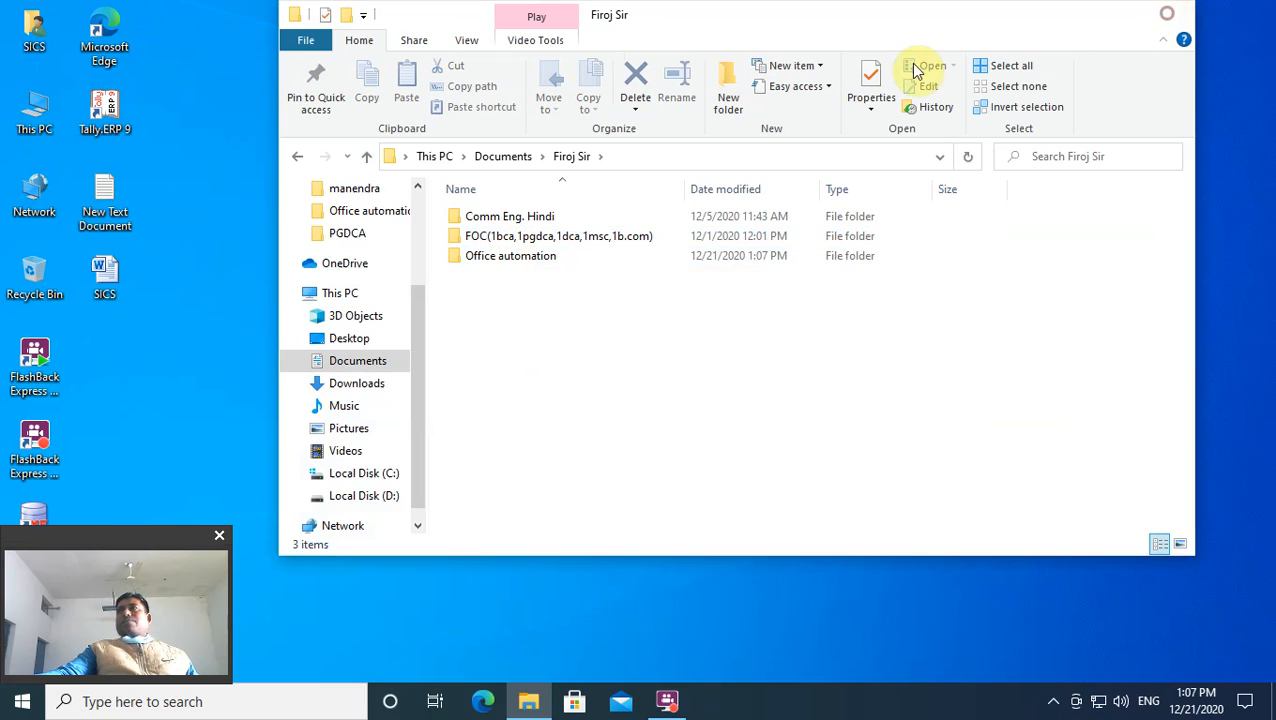